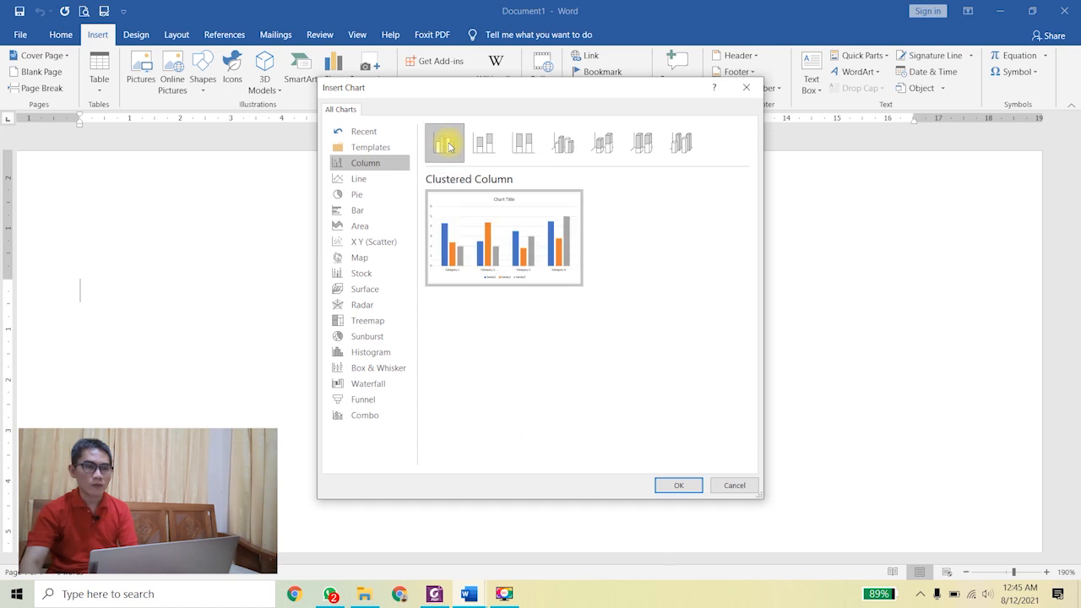
Step: Insert a Clustered Column chart after briefly previewing the 3-D Stacked Column subtype
left_click(602, 142)
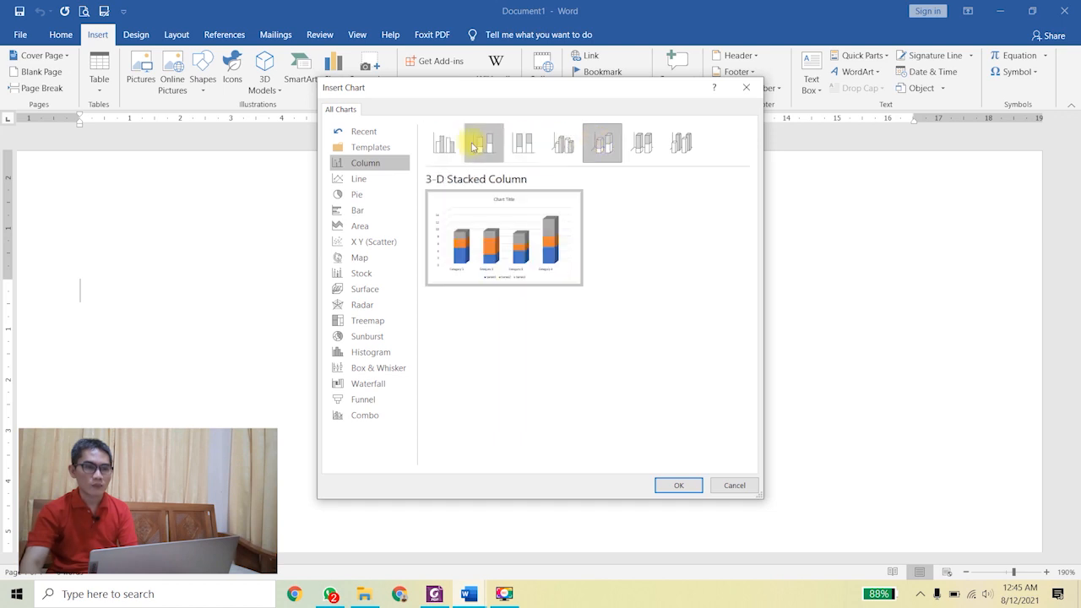
left_click(439, 144)
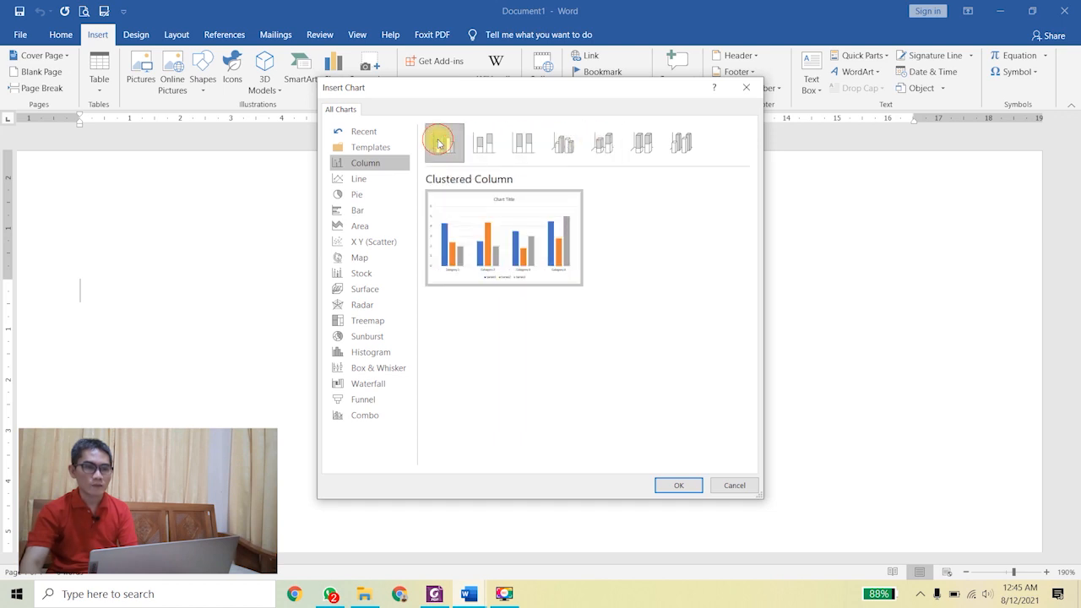
left_click(679, 486)
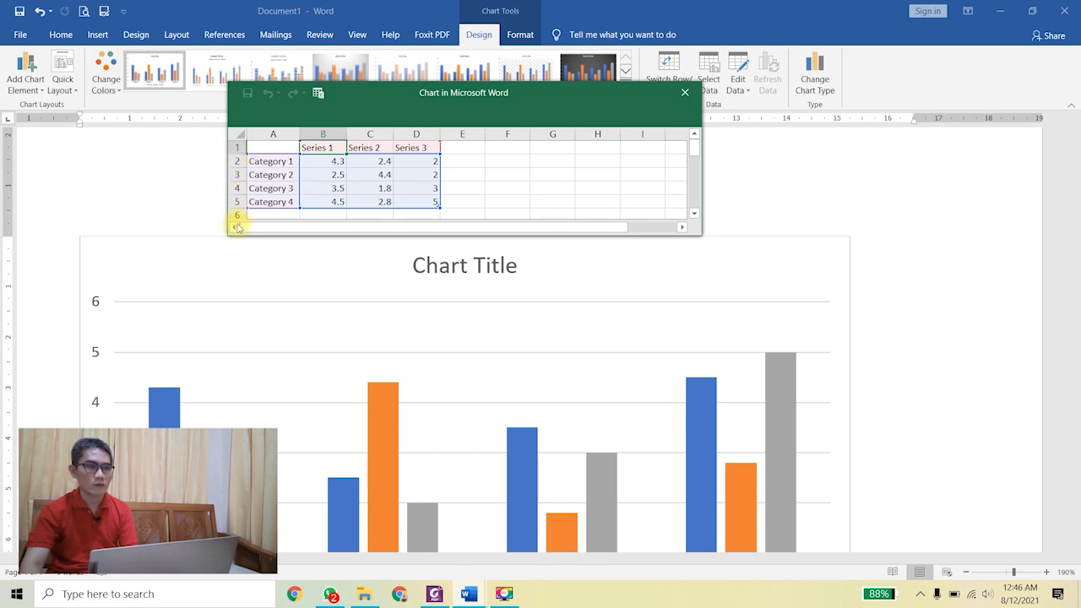
left_click(508, 177)
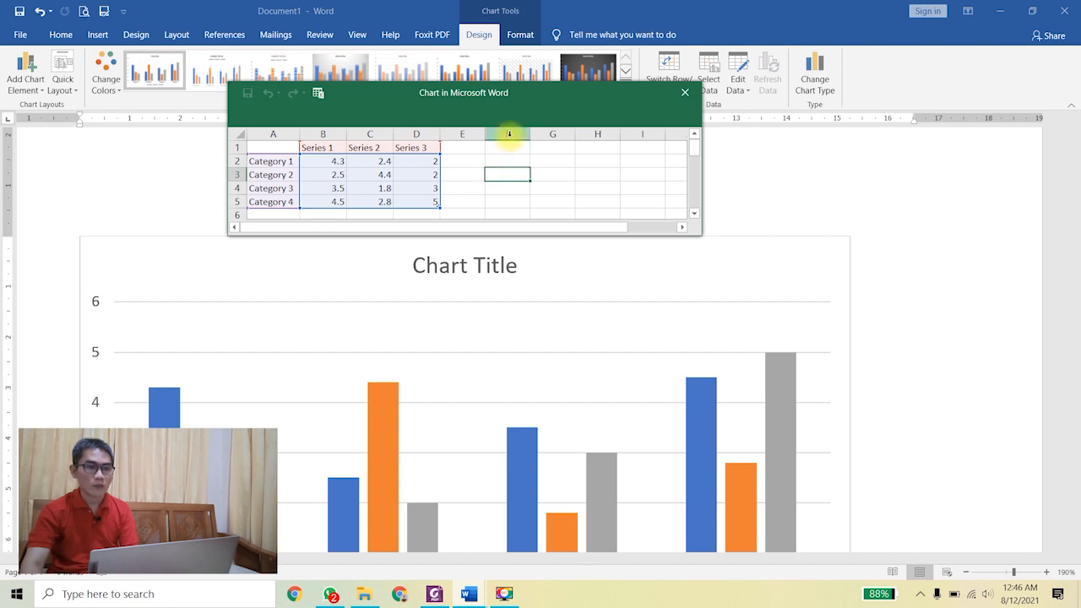
left_click_drag(273, 147, 419, 200)
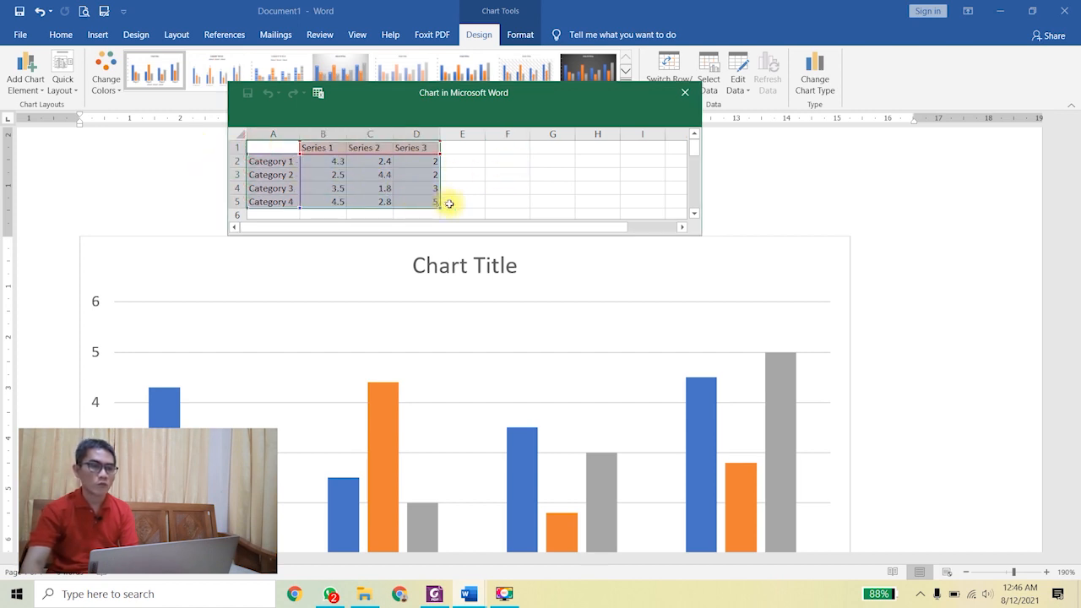
left_click(477, 203)
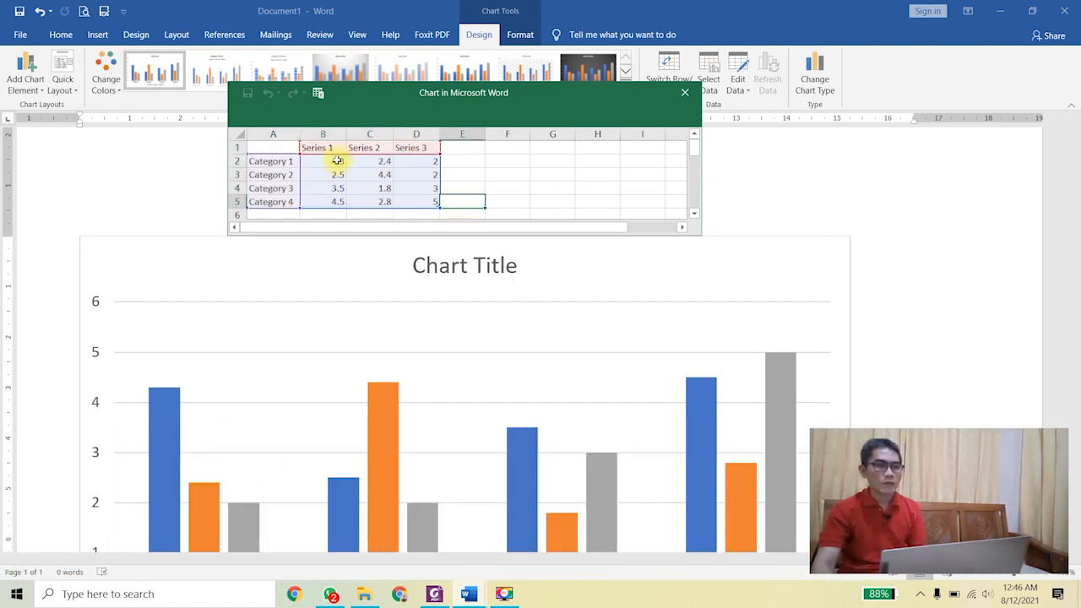
left_click_drag(330, 160, 424, 203)
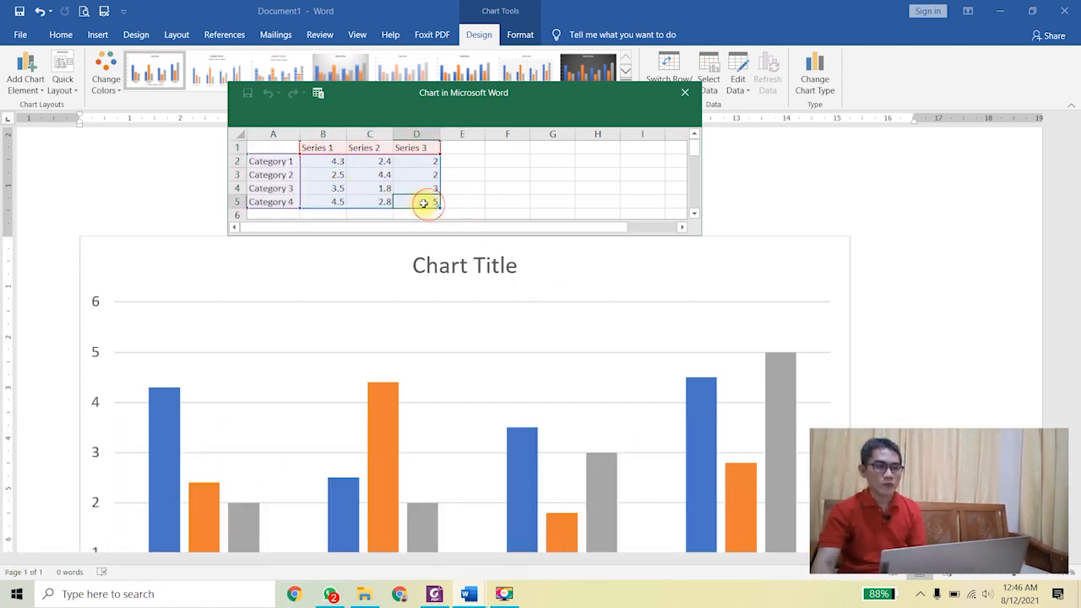
left_click_drag(337, 169, 328, 164)
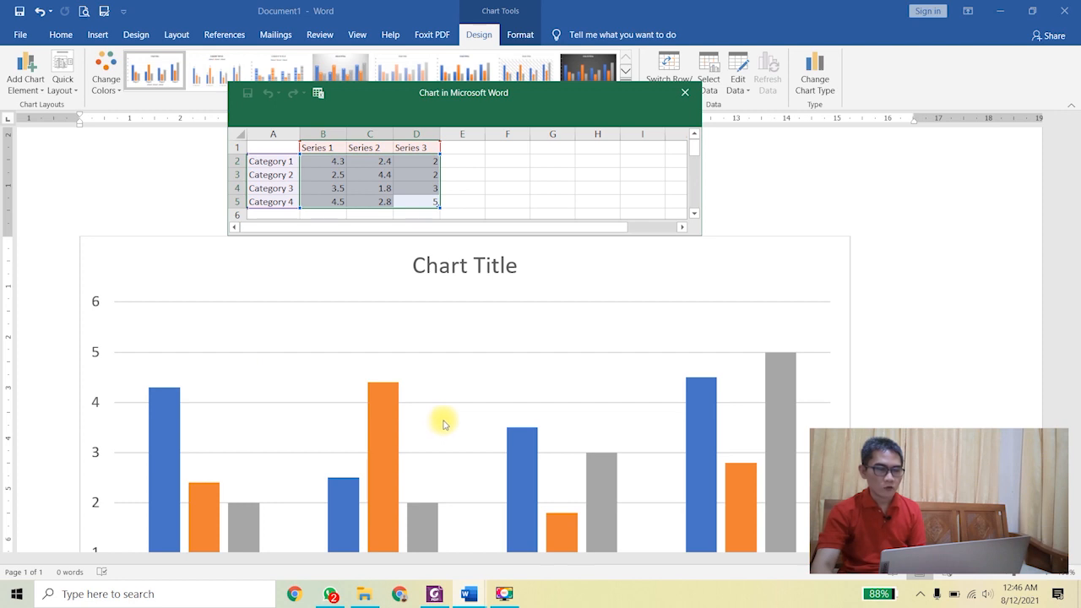
left_click(279, 176)
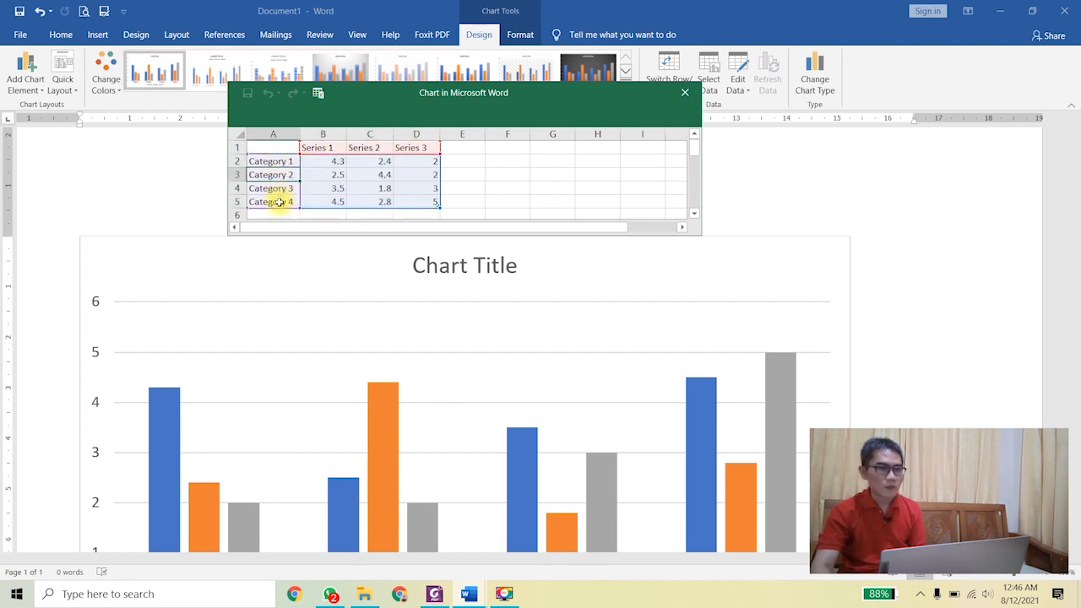
left_click(279, 203)
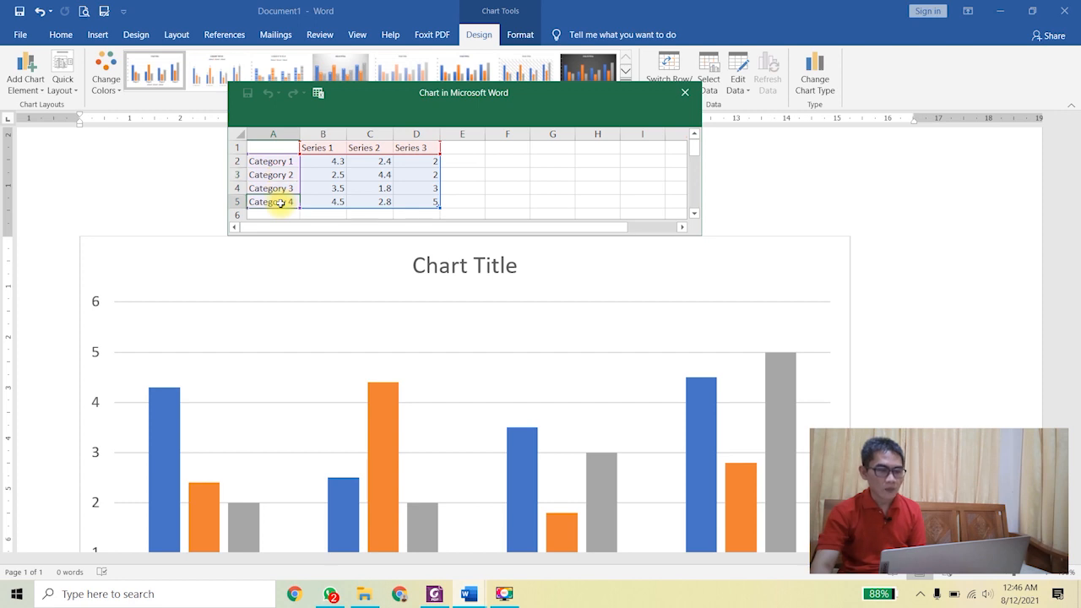
left_click(272, 161)
Step: Replace Category 1–4 in A2:A5 with four student names
type("Aang")
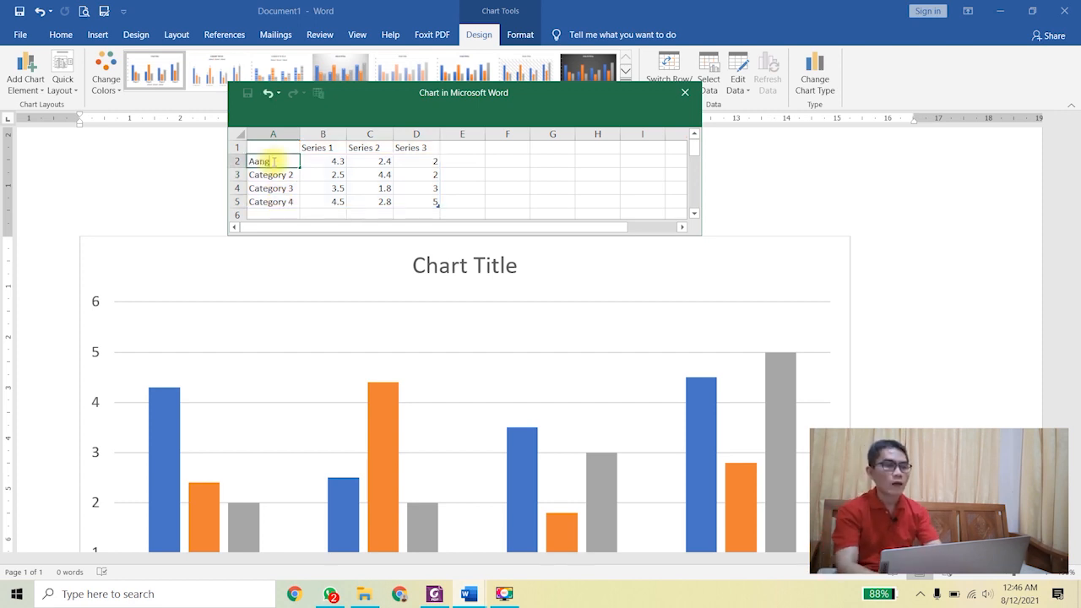
key("Return")
type("Budi")
key("Return")
type("Cantika")
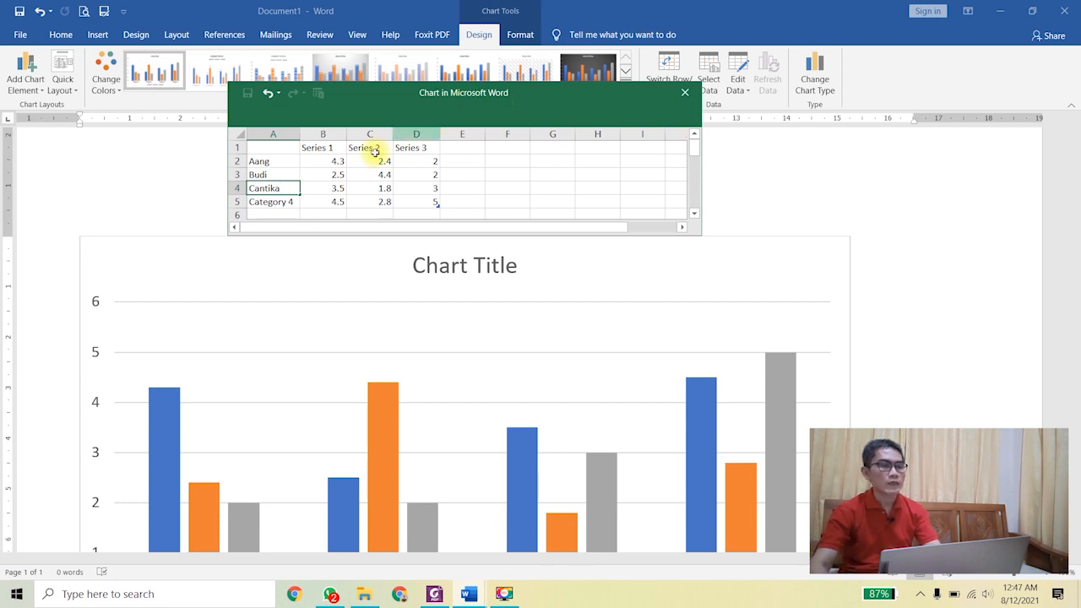
key("Return")
type("Dedi")
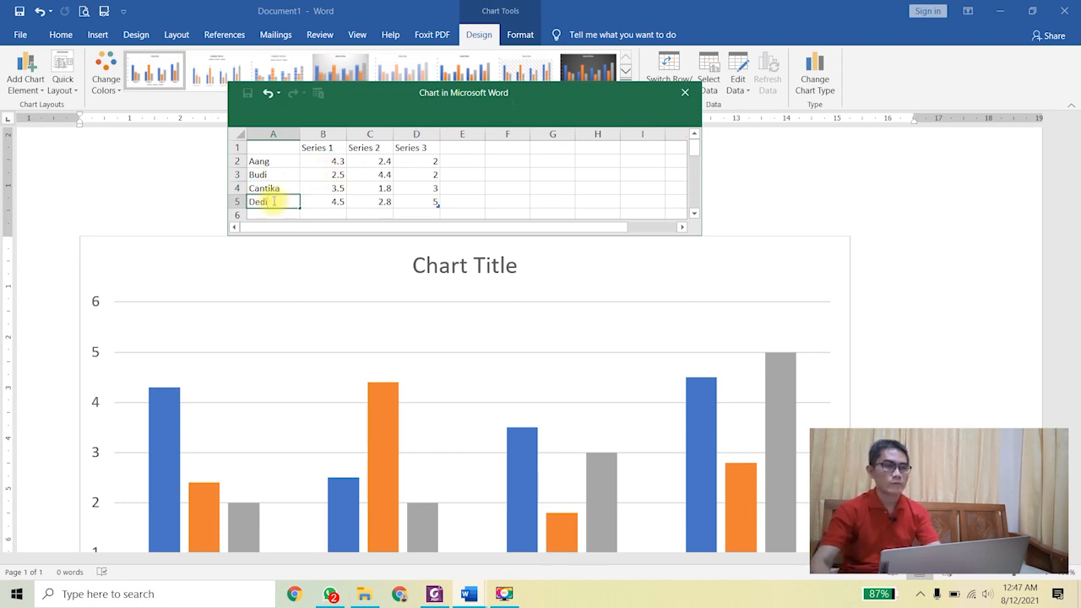
left_click(329, 161)
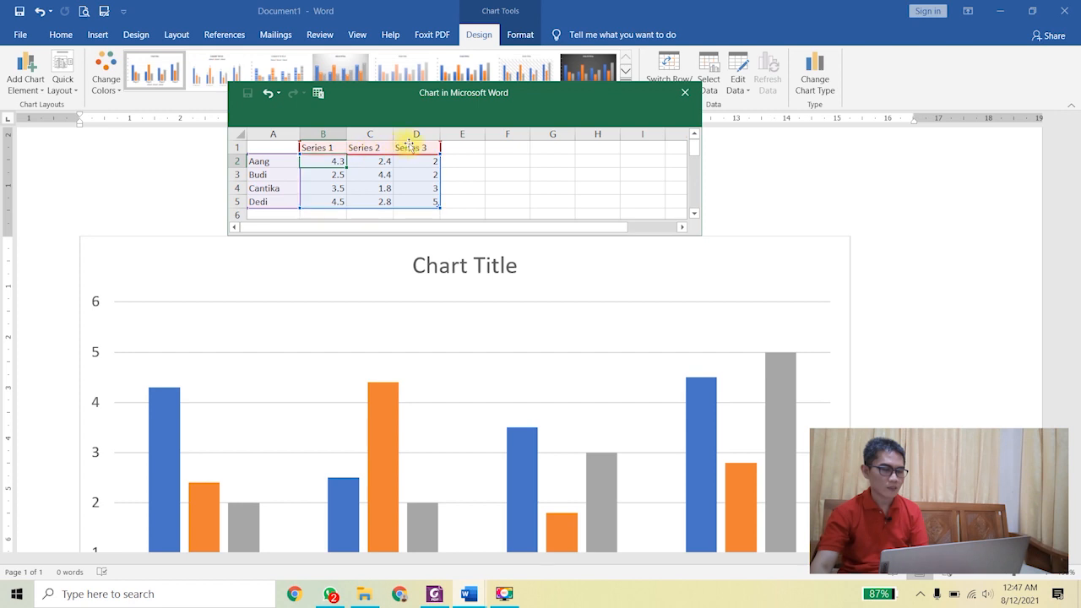
Step: Rename the series headers Matematika, Bahasa Indonesia and Fisika, and widen columns B to D
left_click(330, 149)
type("Matematika")
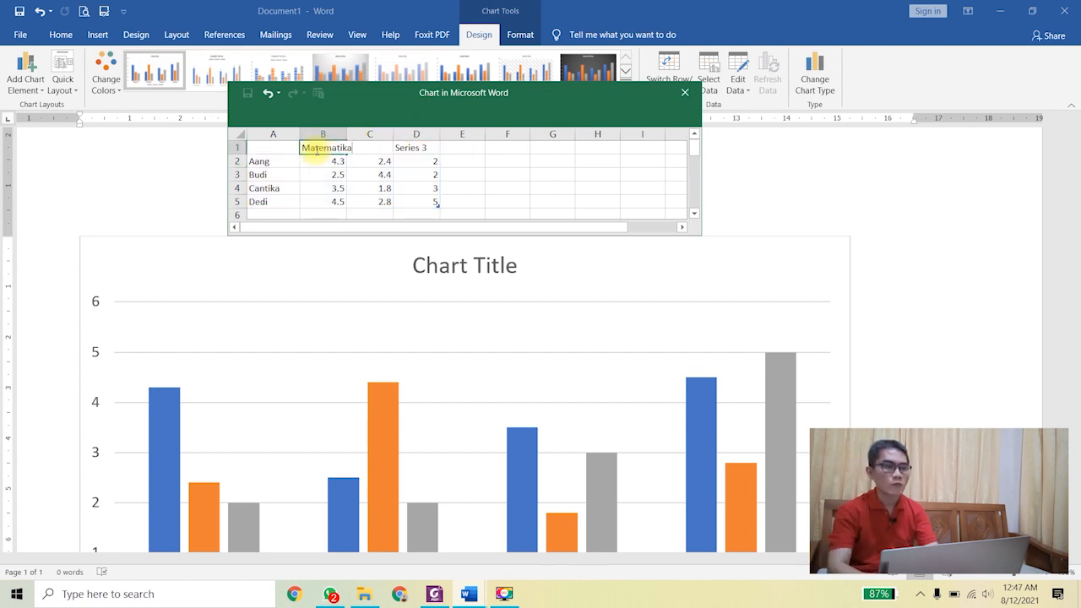
key("Tab")
type("Bahasa Indonesia")
key("Tab")
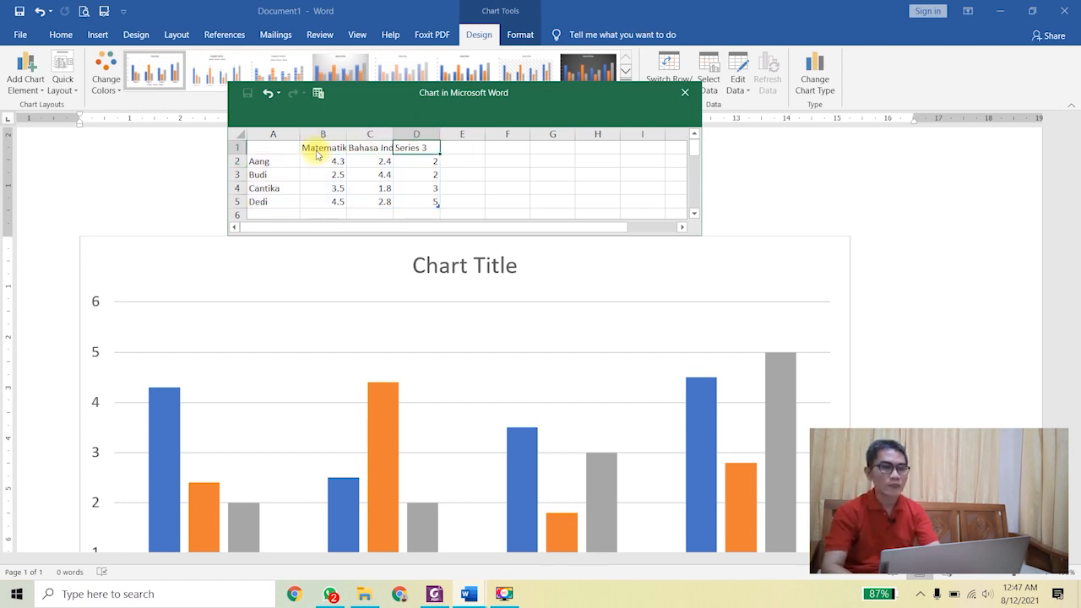
type("Fisika")
mouse_move(323, 135)
left_mouse_down()
mouse_move(398, 132)
mouse_move(359, 132)
mouse_move(374, 133)
left_mouse_up()
left_click_drag(447, 133, 473, 132)
Step: Enter the Matematika scores 90, 65, 75 and 95
left_click(366, 165)
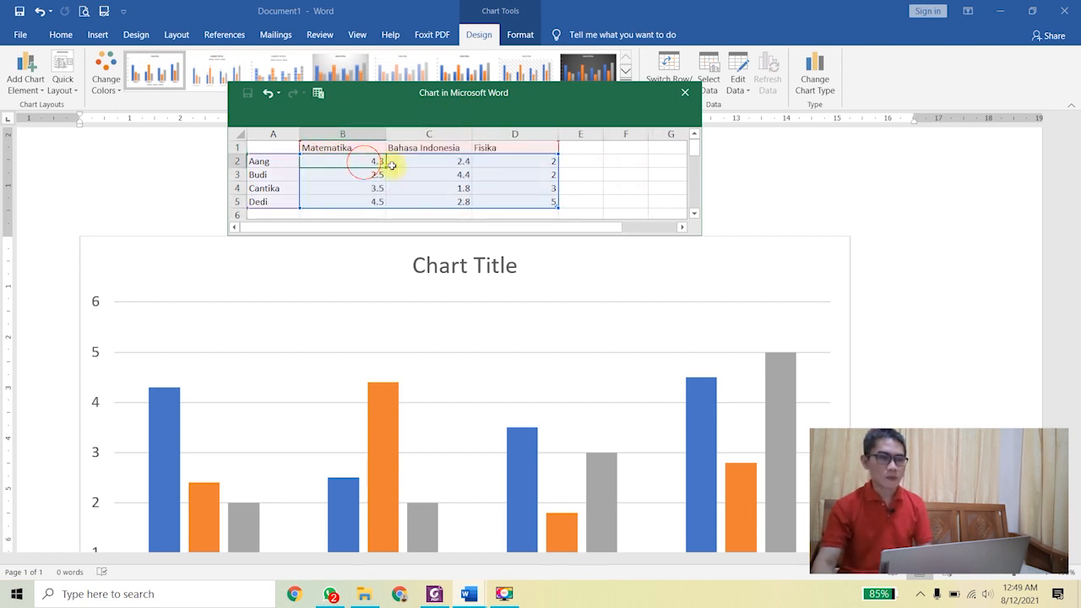
key("BackSpace")
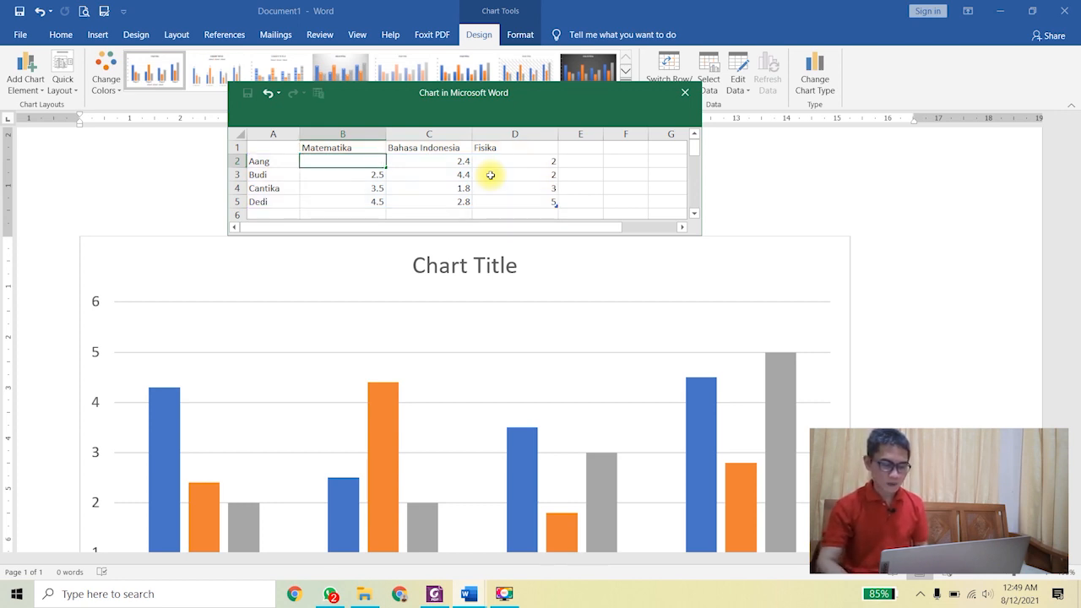
type("90")
key("Return")
key("BackSpace")
type("65")
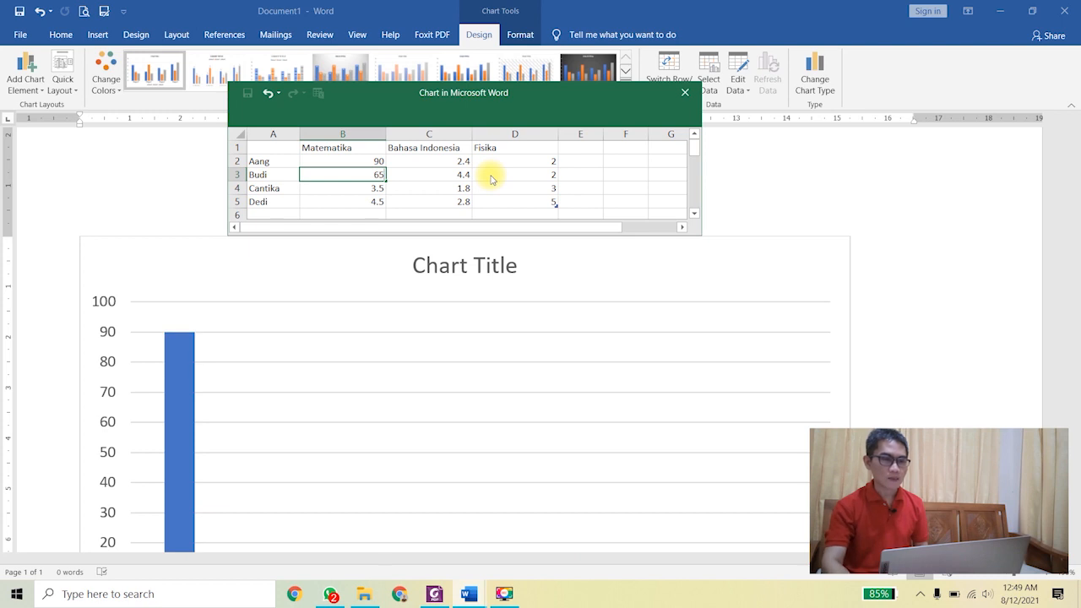
key("Return")
type("75")
key("Return")
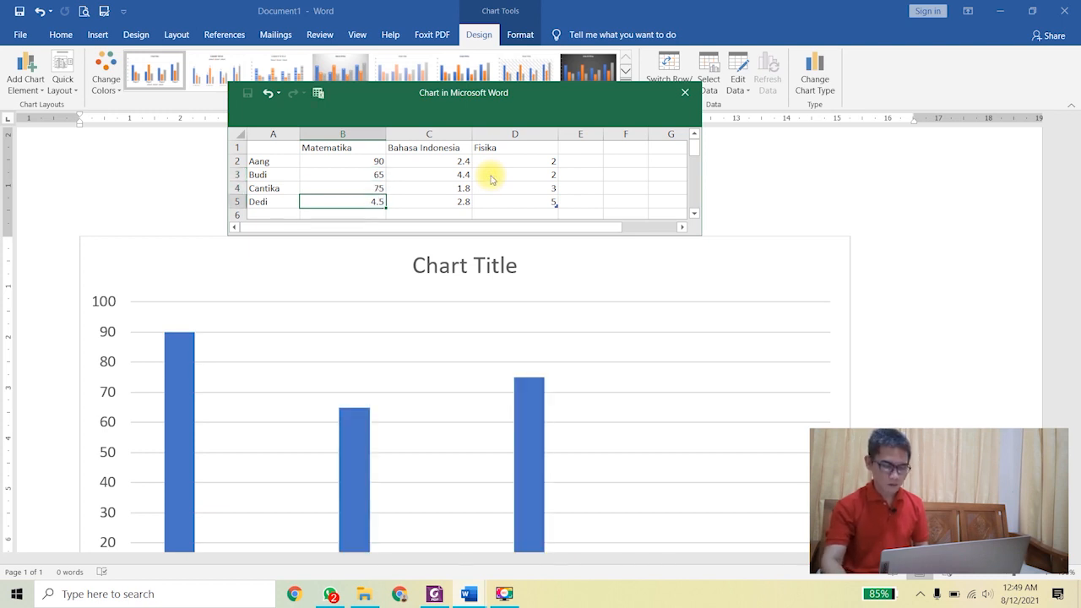
type("95")
key("Tab")
Step: Enter the Bahasa Indonesia scores 80, 80, 60 and 85
key("Up")
key("Up")
key("Up")
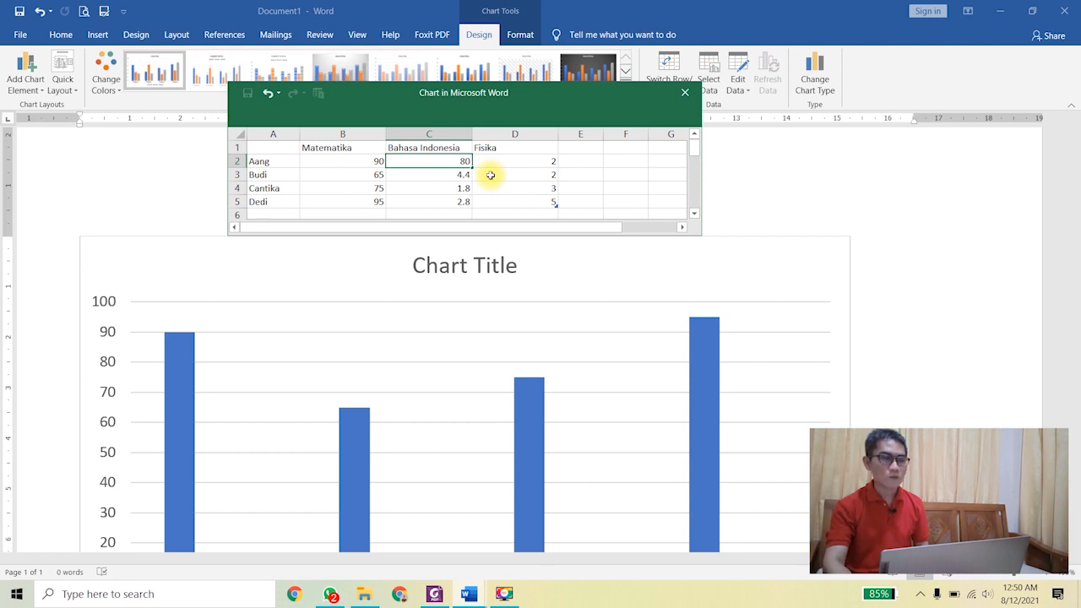
type("80")
key("Return")
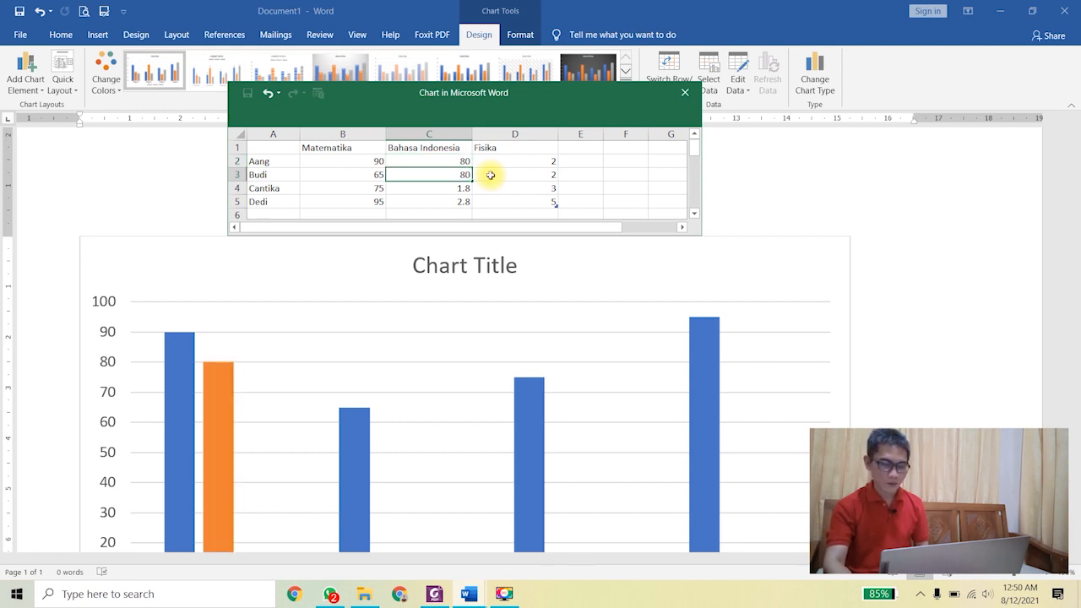
type("80")
key("Return")
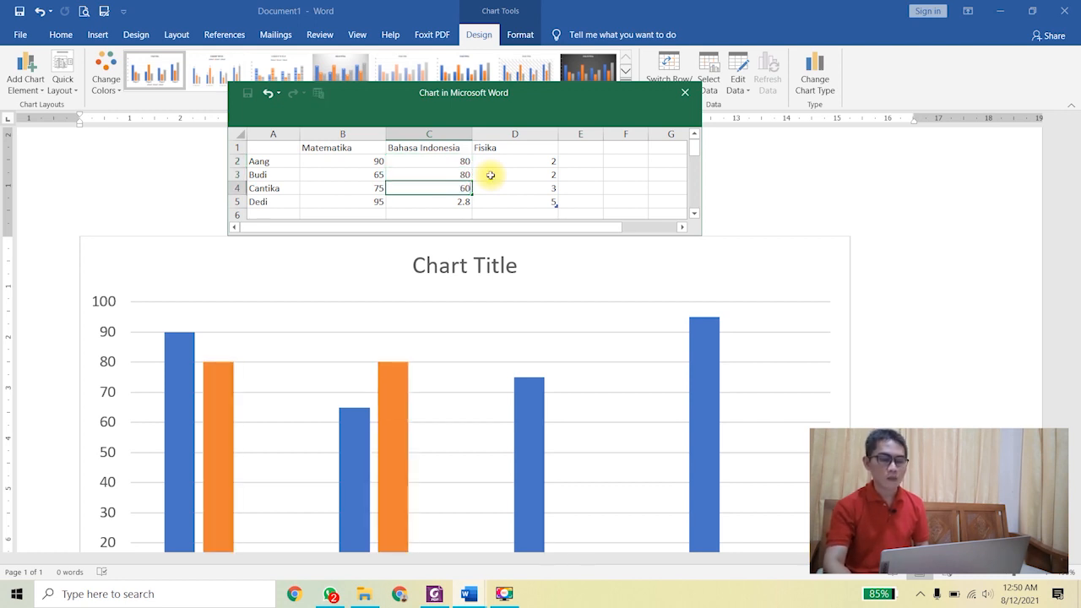
key("Return")
type("85")
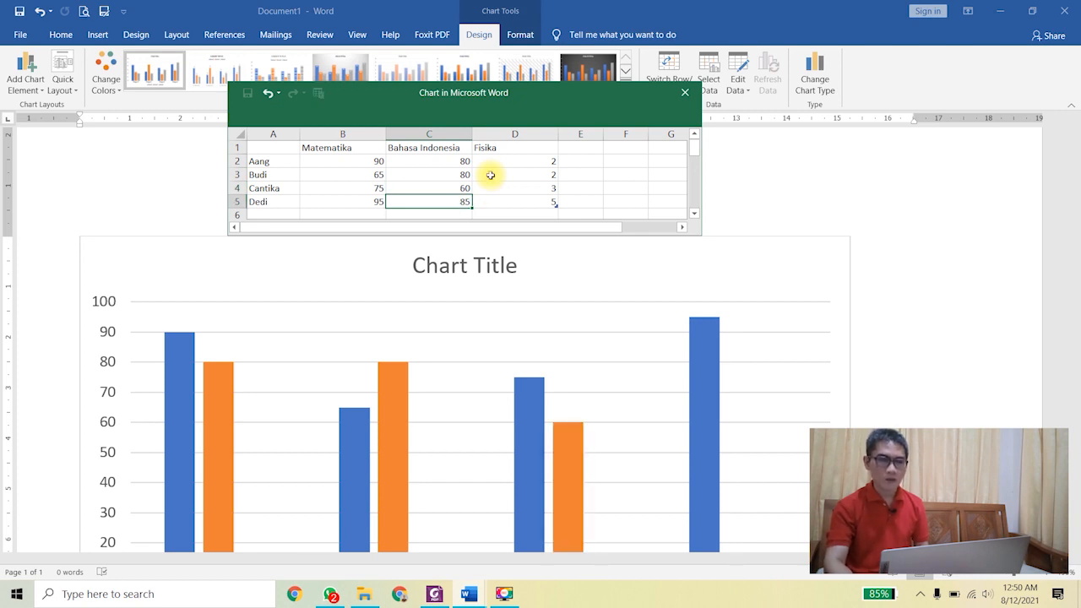
key("Tab")
Step: Enter the Fisika scores 70, 80, 90 and 90
key("Up")
key("Up")
key("Up")
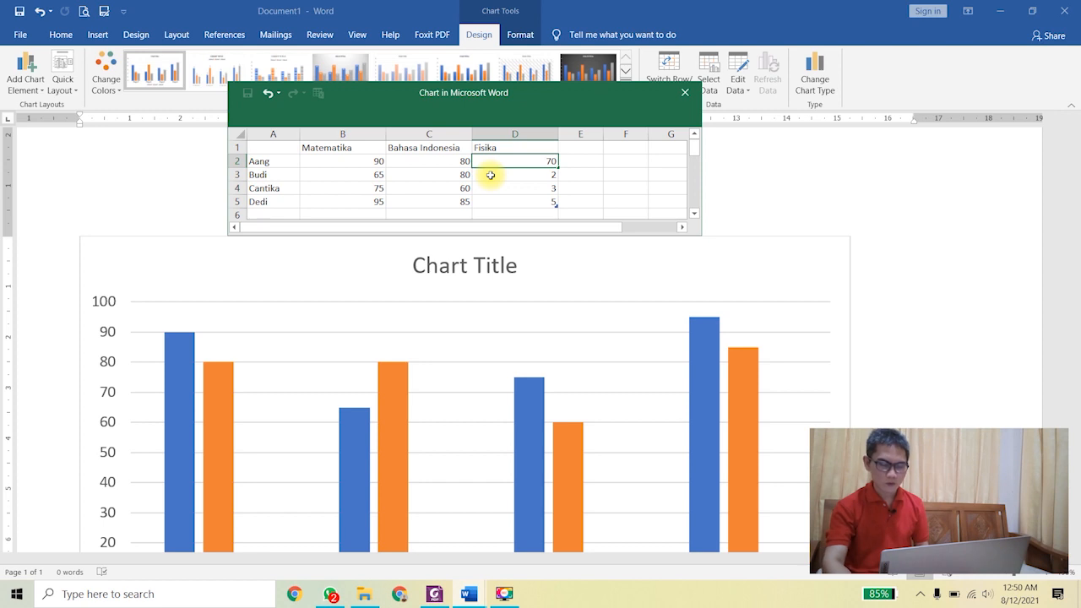
type("70")
key("Return")
type("80")
key("Return")
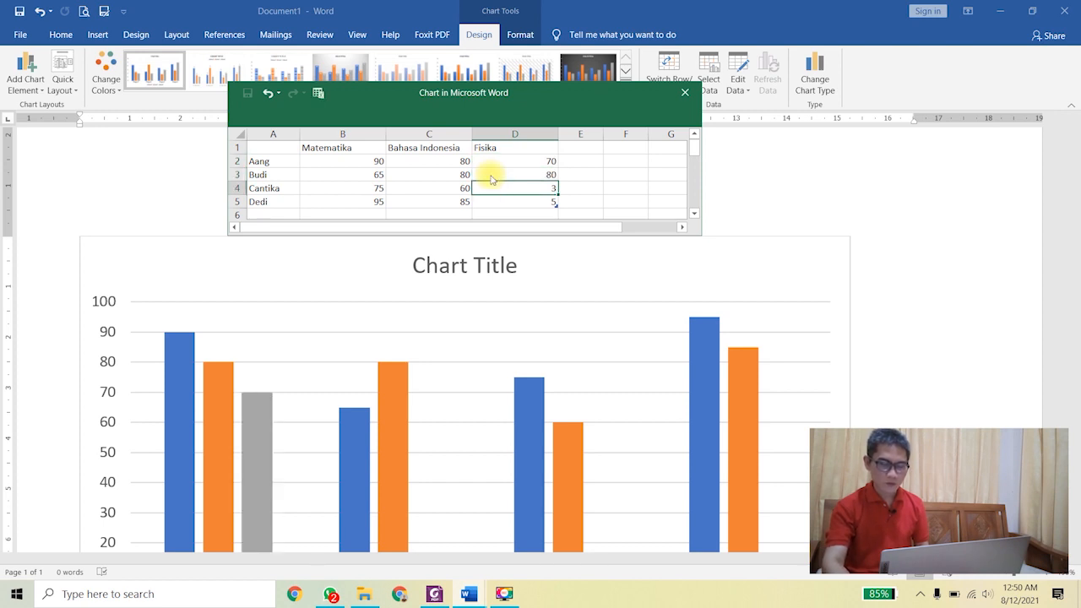
type("90")
key("Return")
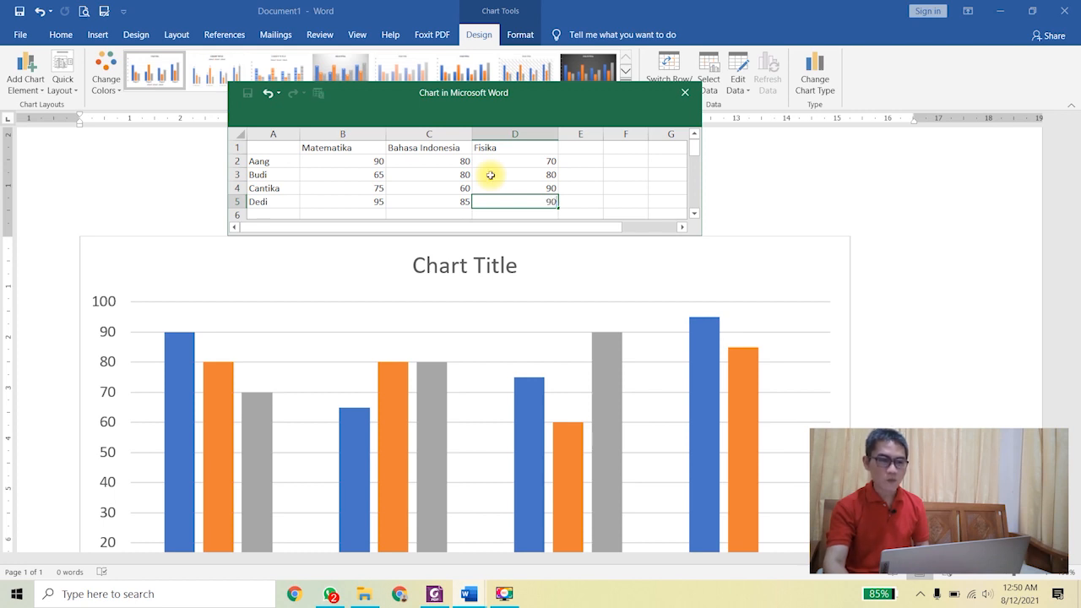
left_click(608, 184)
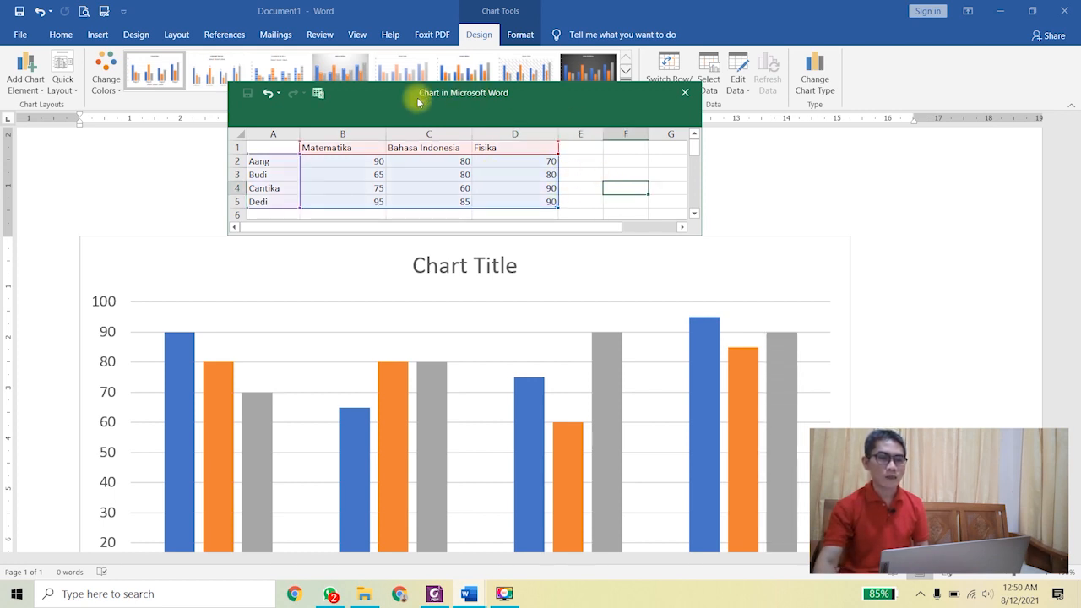
Step: Close the chart's data sheet window and zoom out to see the whole chart
left_click(925, 359)
scroll(929, 360, "up", 2)
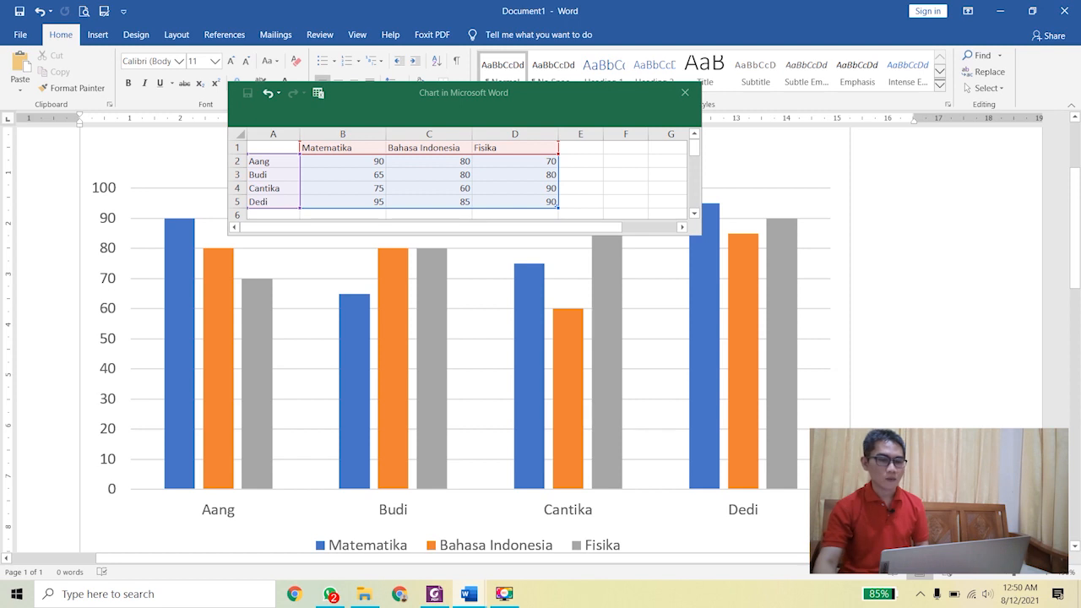
left_click(969, 572)
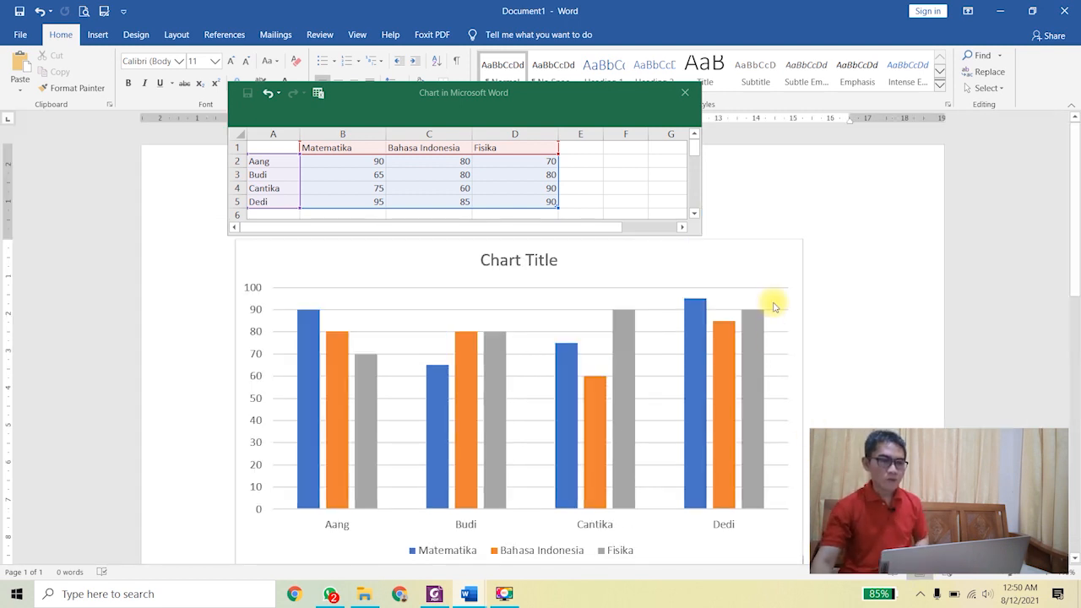
left_click(683, 94)
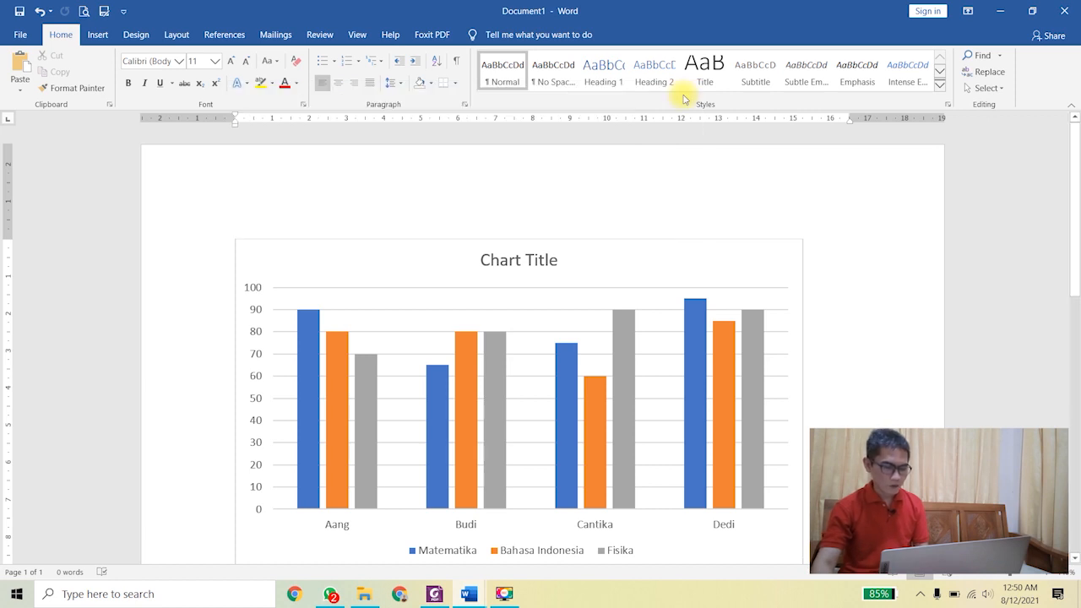
Step: Retitle the chart 'Data Nilai Ujian Nasional Siswa'
left_click(526, 259)
type("Data N")
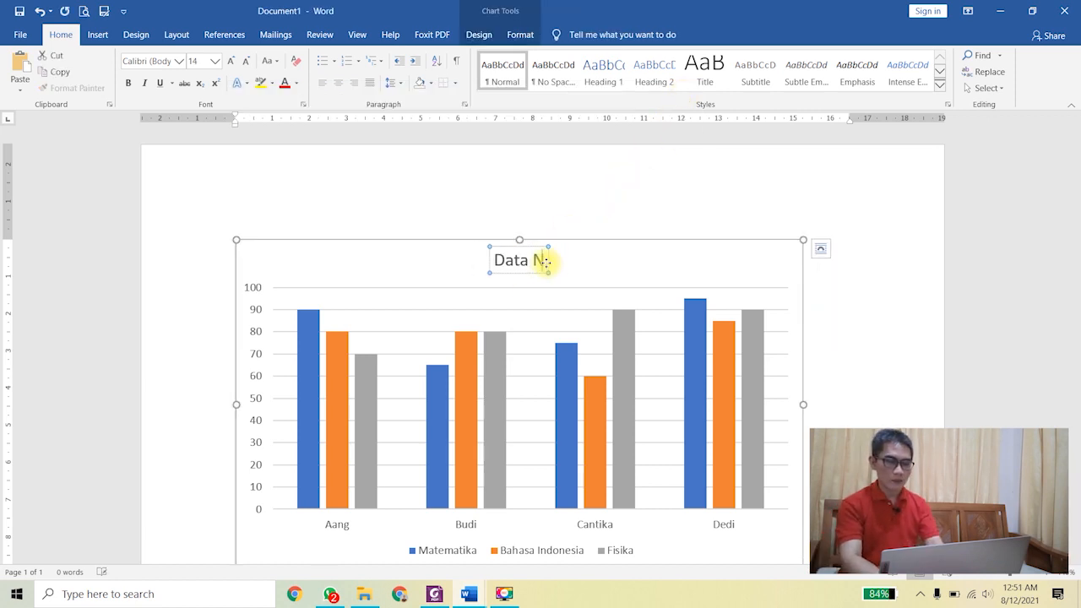
type("ilai Ujian Nasional Siswa")
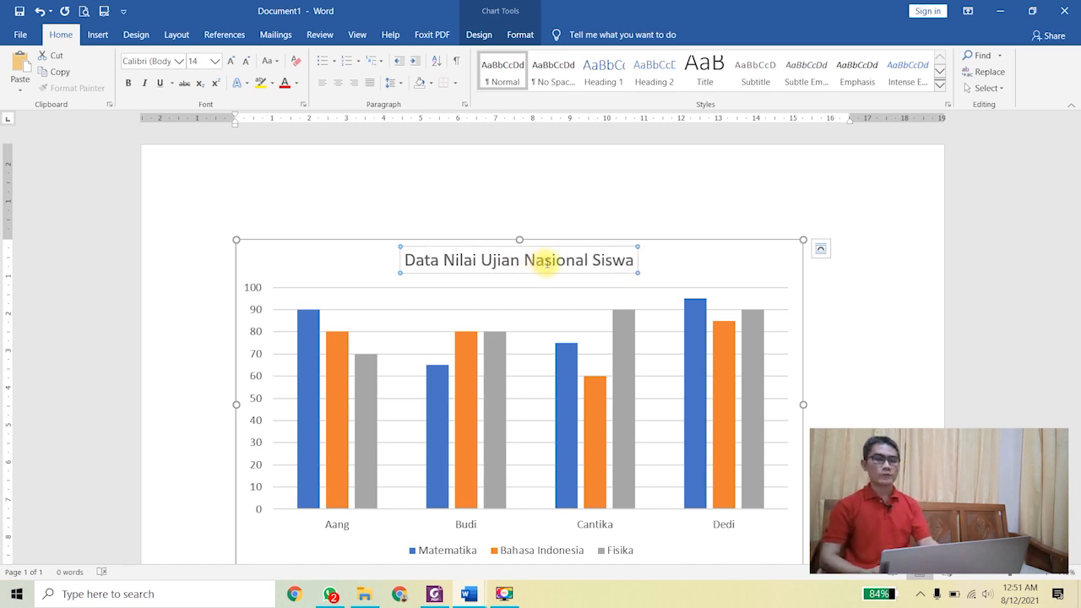
left_click(885, 332)
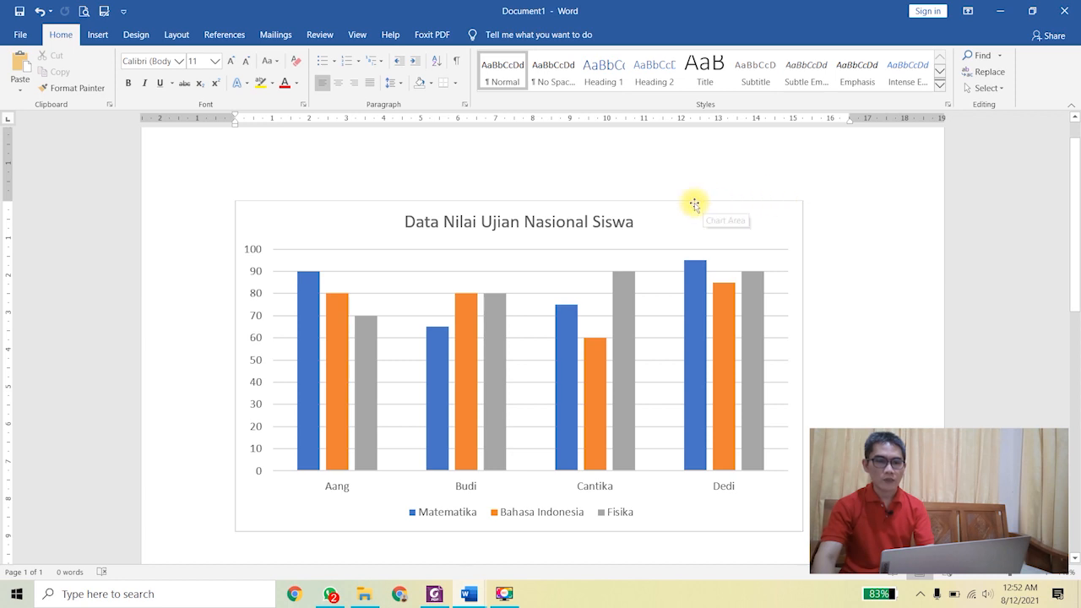
left_click(651, 203)
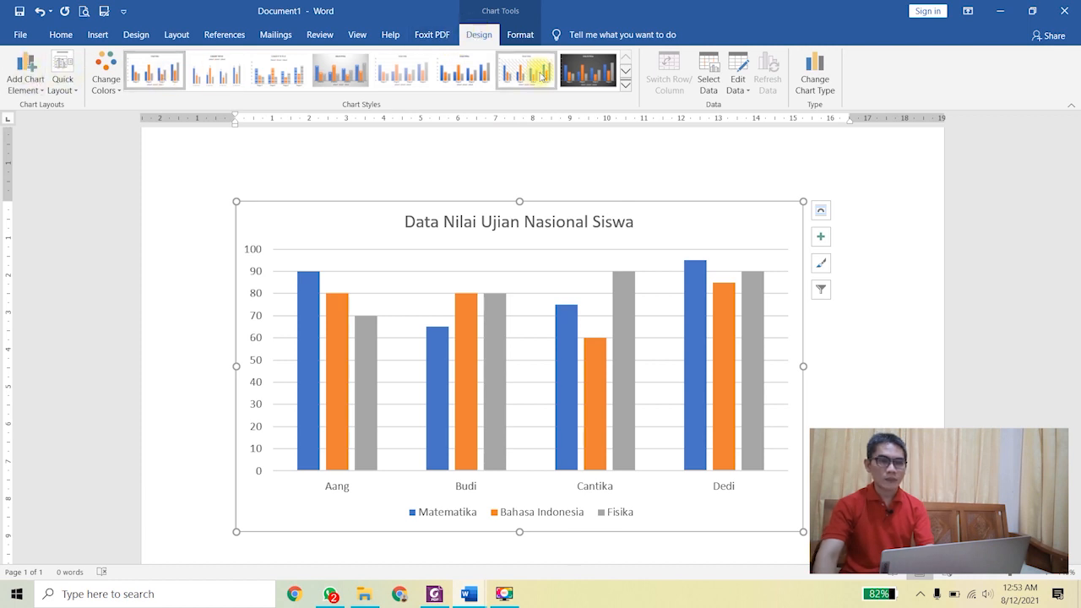
left_click(743, 94)
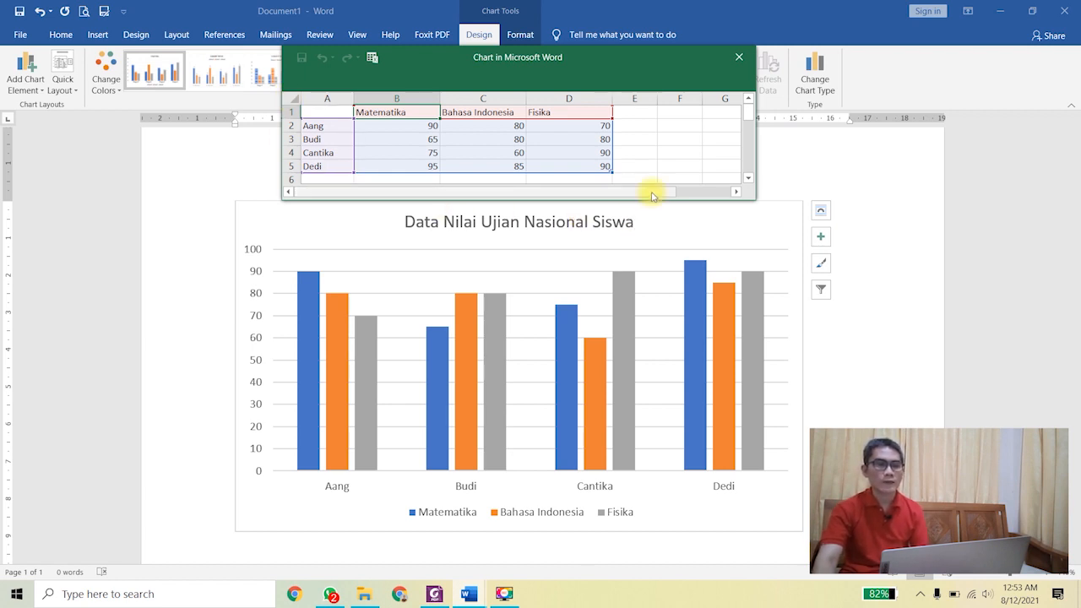
left_click(492, 153)
type("70")
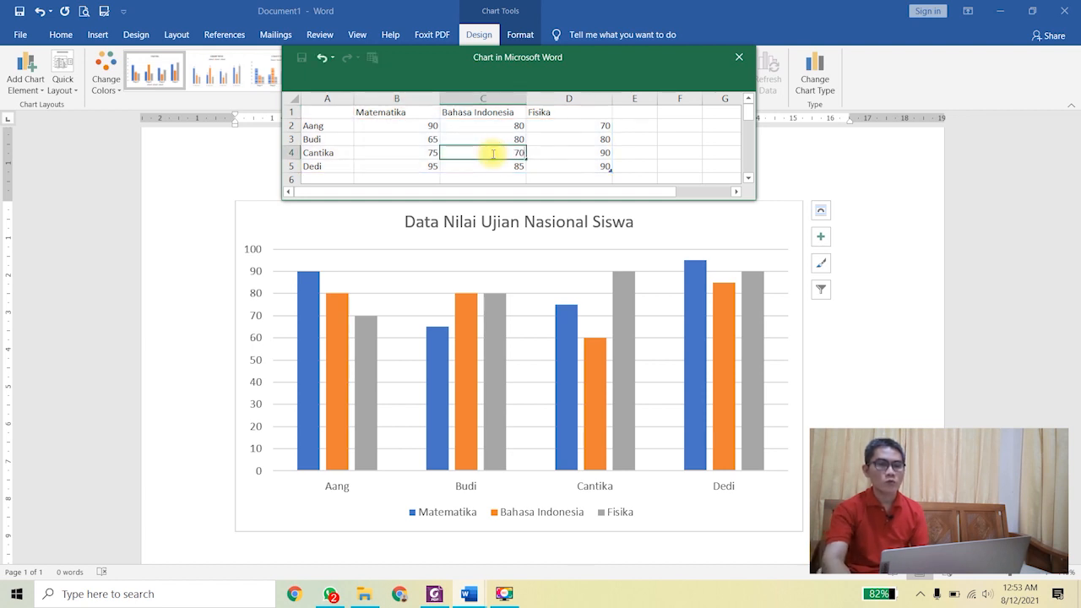
key("Return")
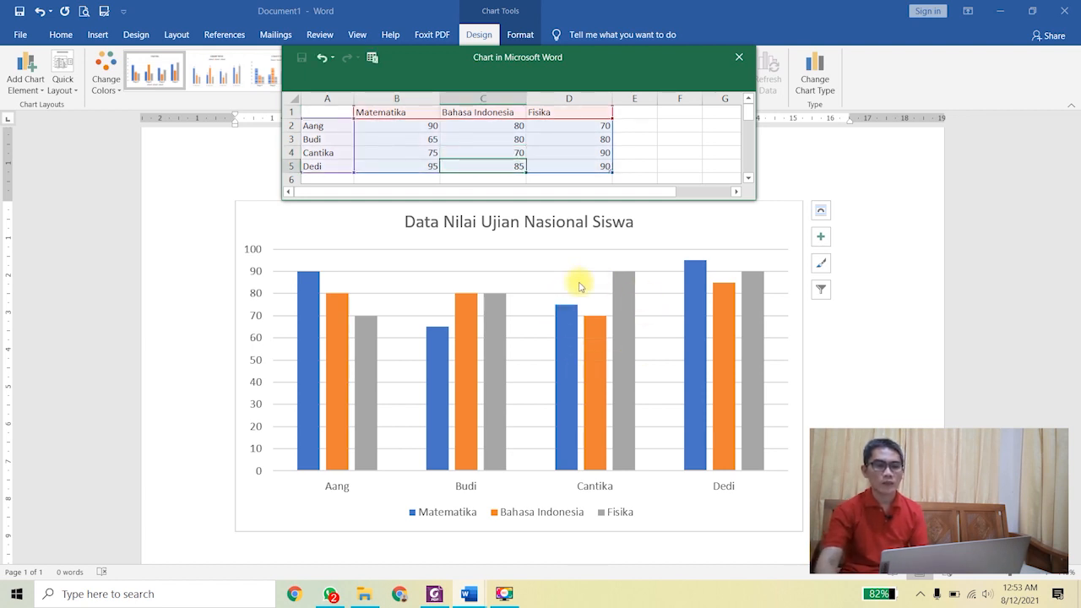
left_click(519, 151)
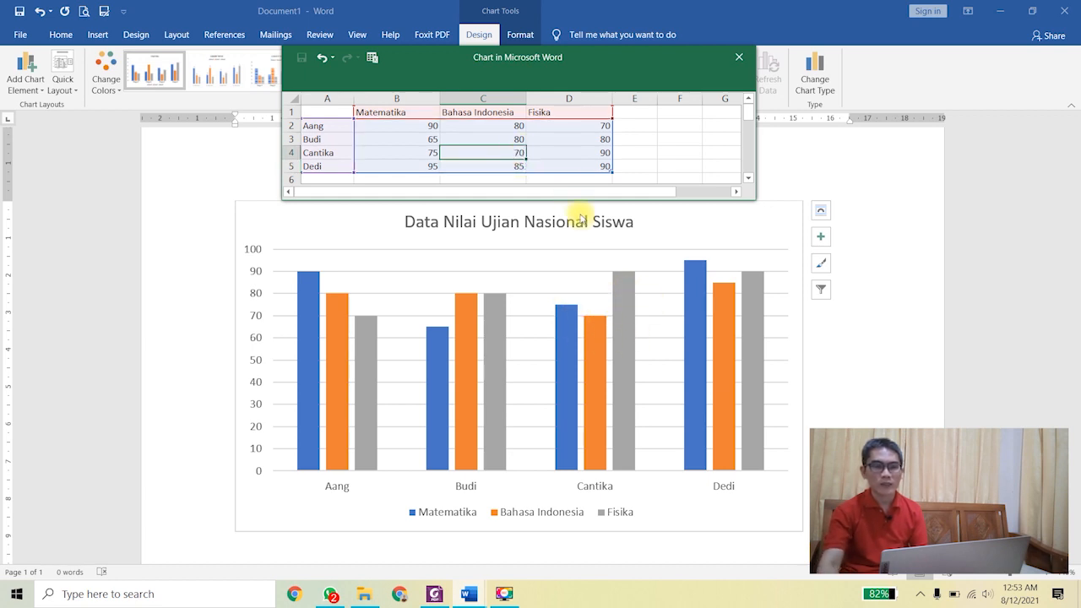
type("60")
key("Return")
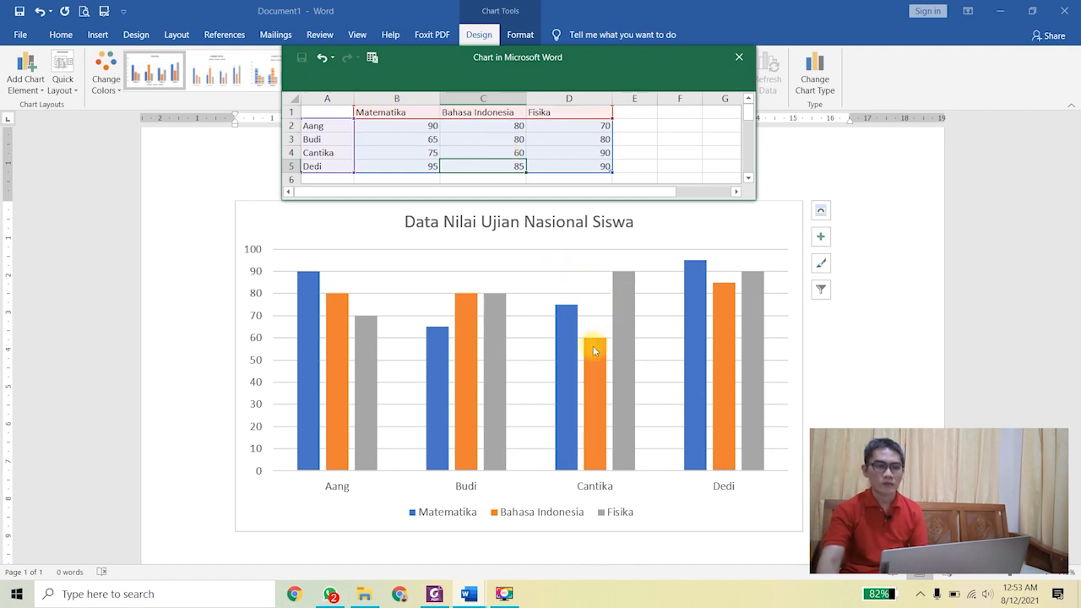
left_click(739, 56)
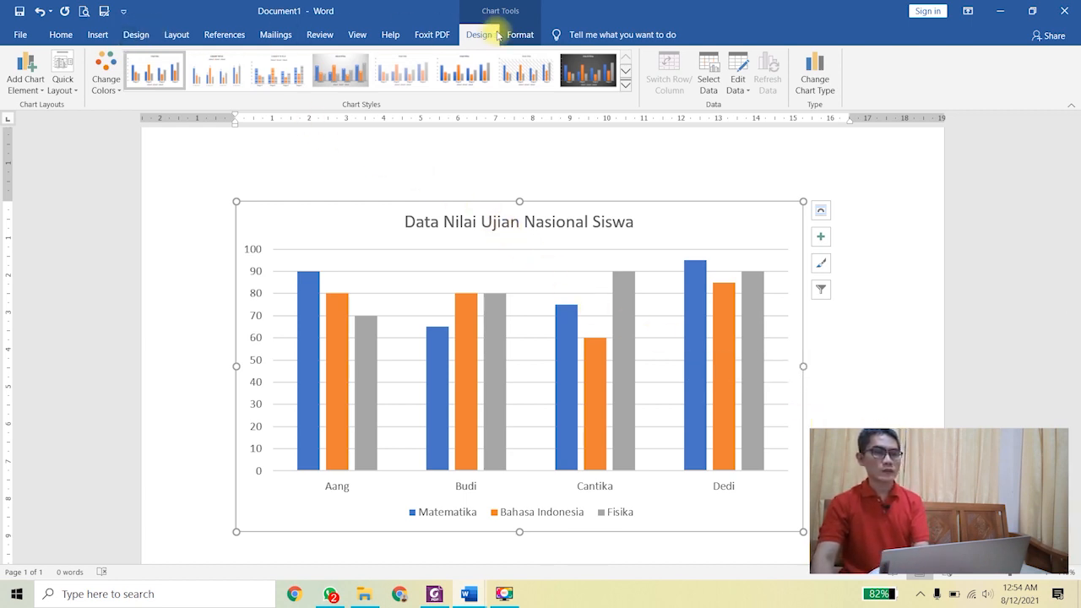
Step: Change the student scores chart to the 3-D Clustered Column type
left_click(814, 80)
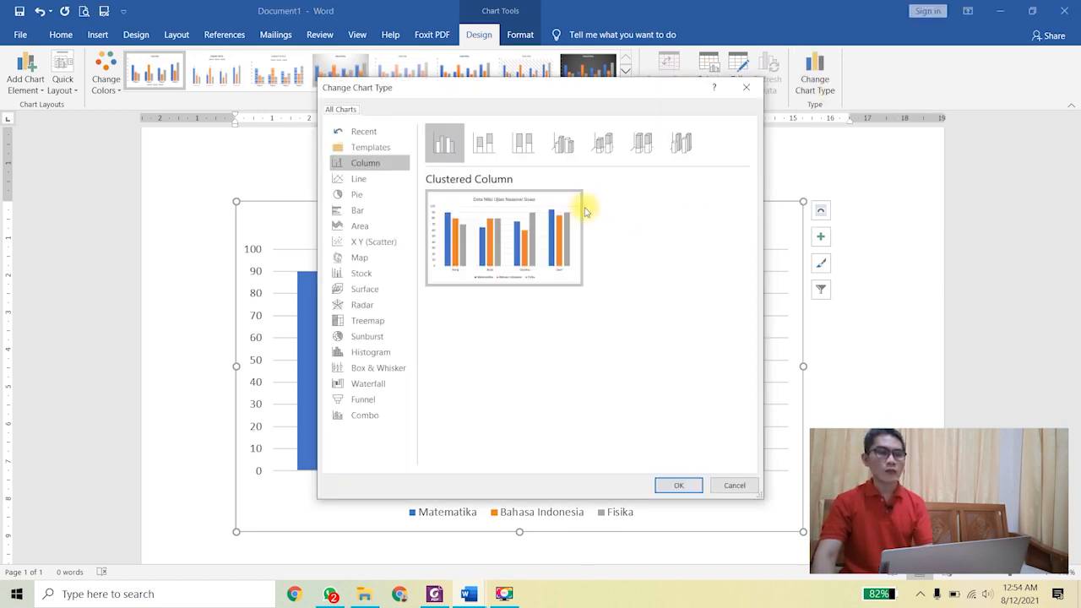
left_click(478, 148)
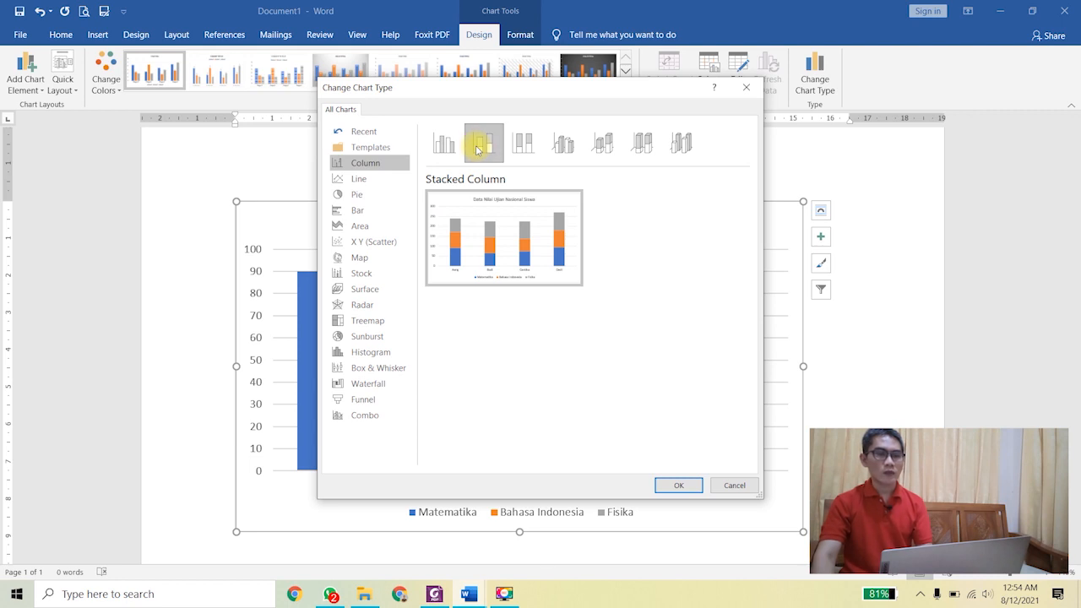
left_click(562, 145)
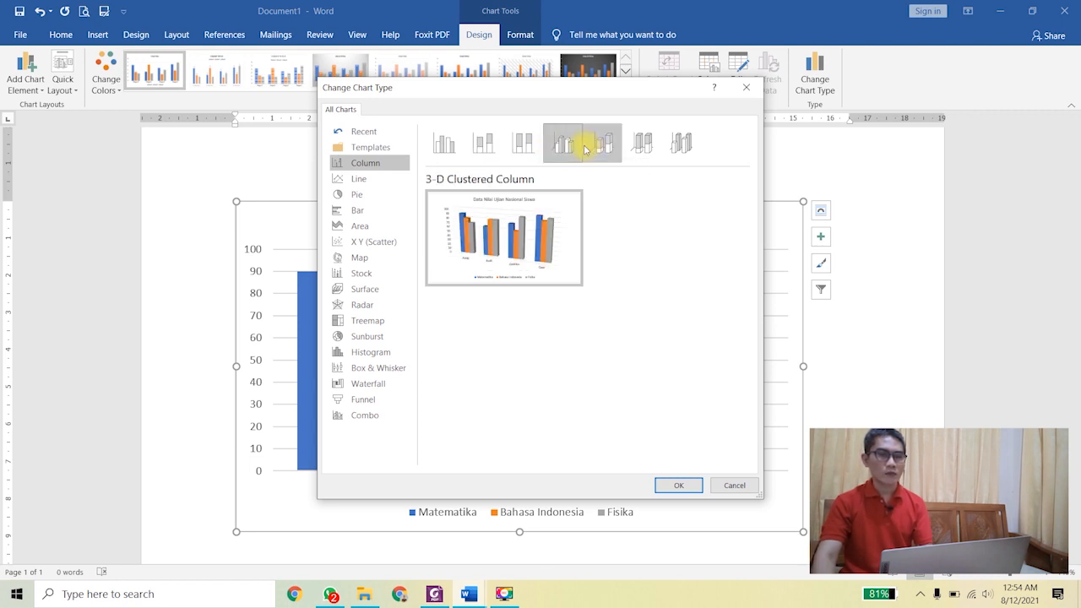
left_click(690, 486)
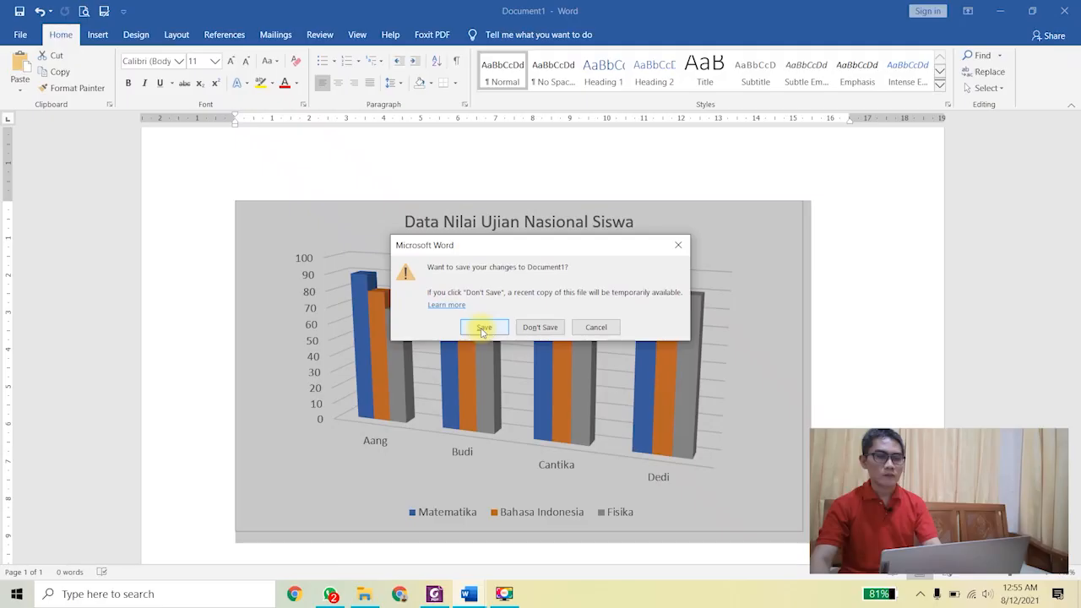
Step: Save the document as 'Latihan Integrasi Excel Word Chart' inside a new folder of the same name
left_click(481, 328)
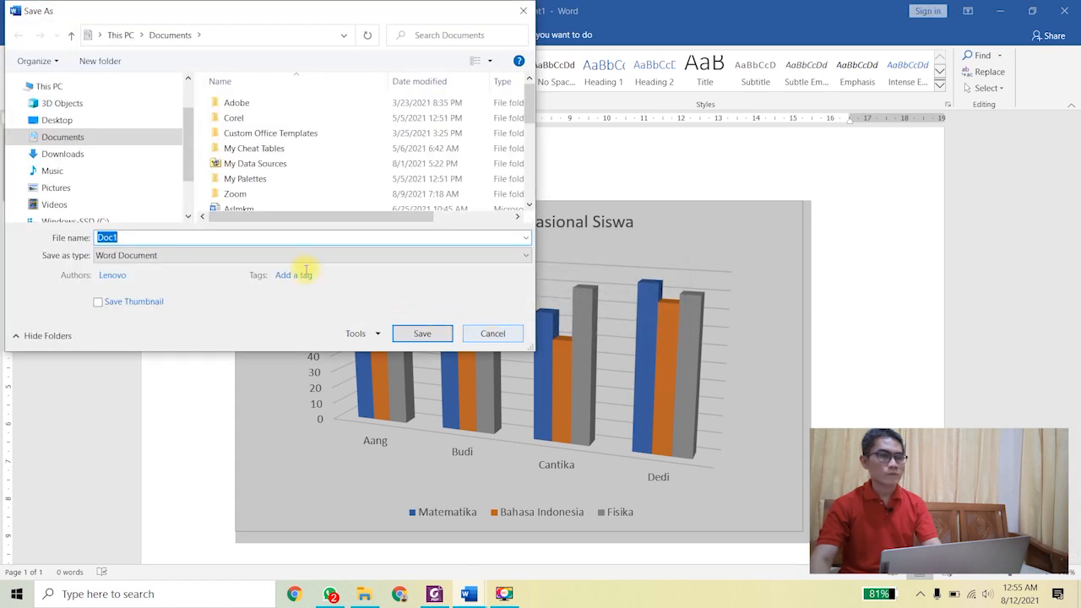
left_click(98, 67)
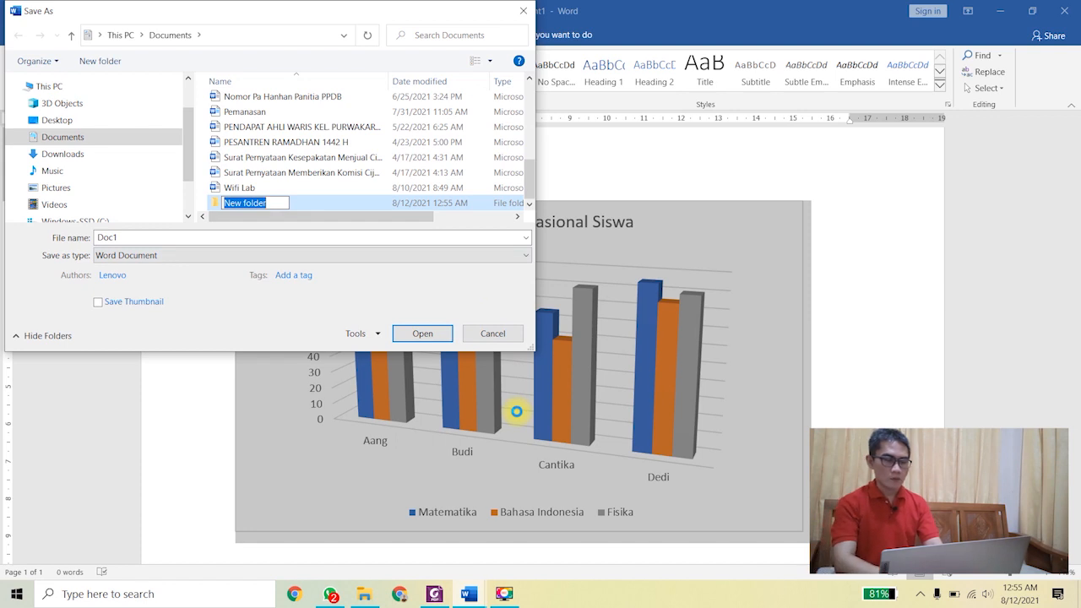
type("Lati")
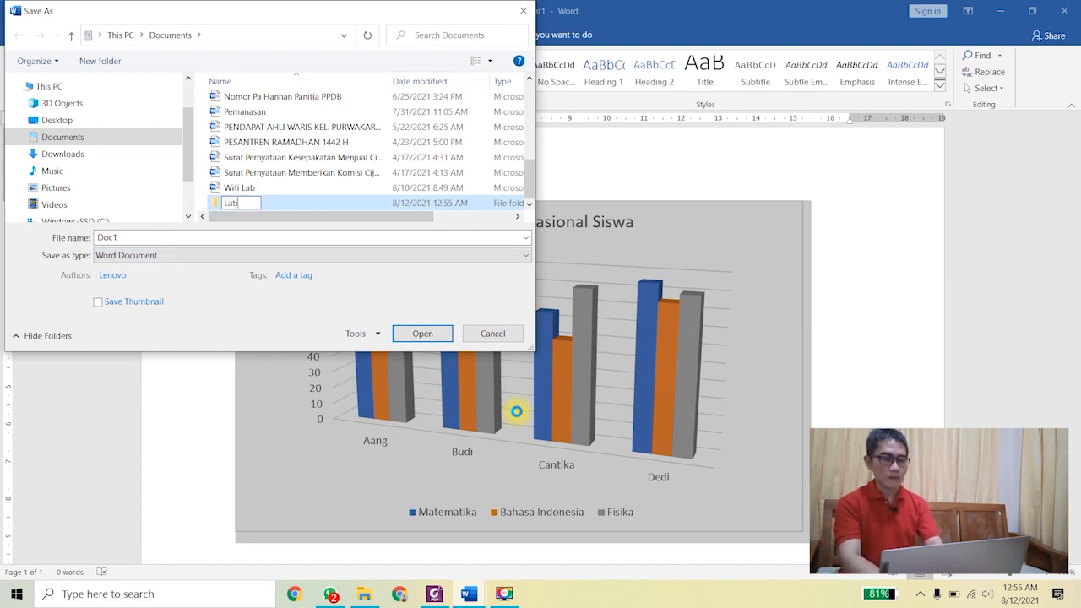
type("han Integrasi")
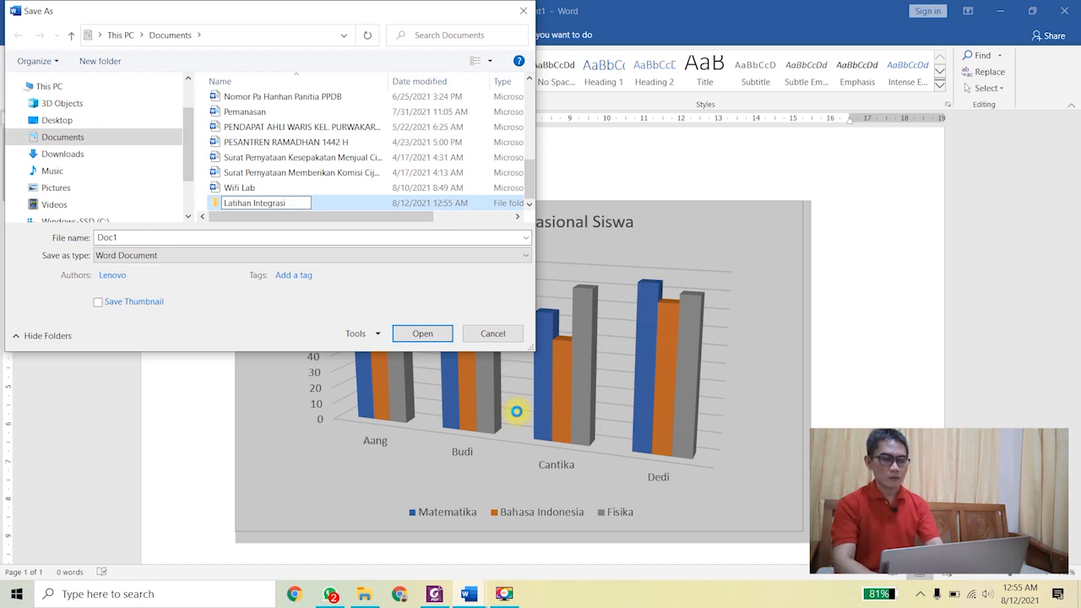
type(" Excel")
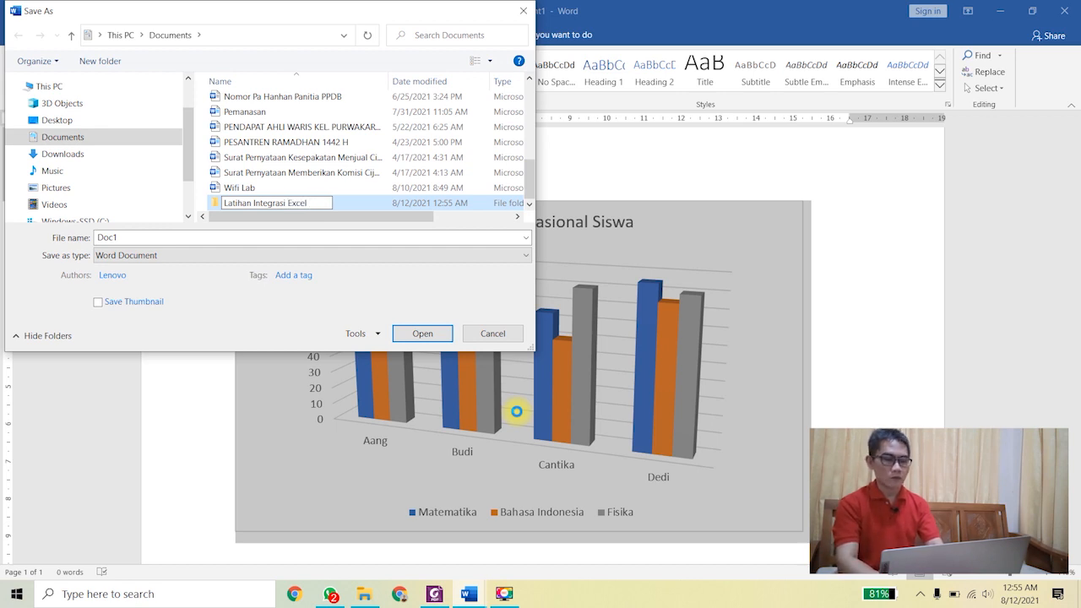
type(" Word Chart")
left_click(397, 334)
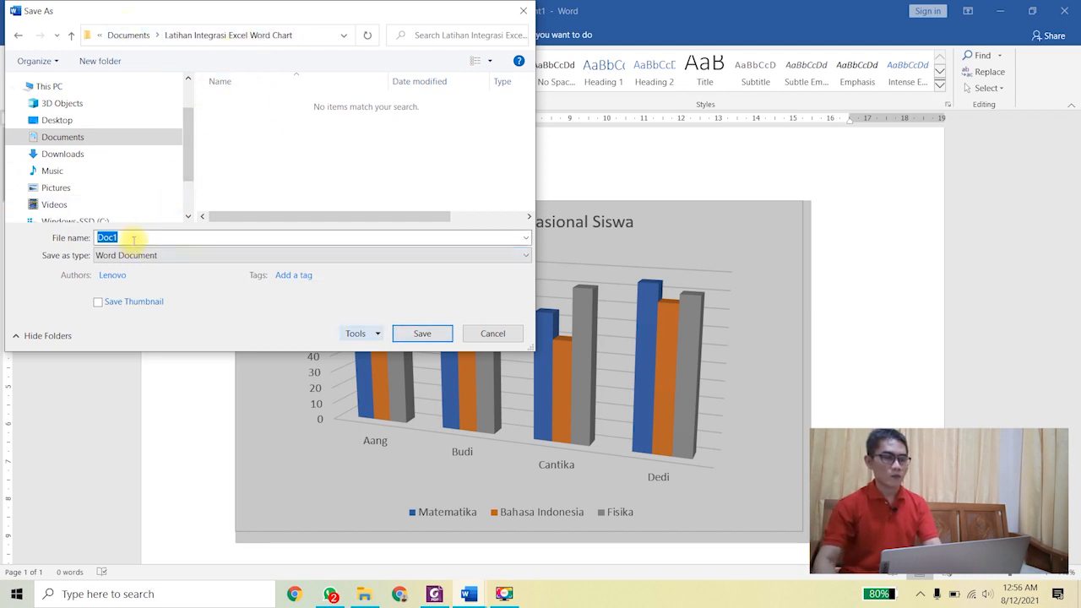
type("Latihan ")
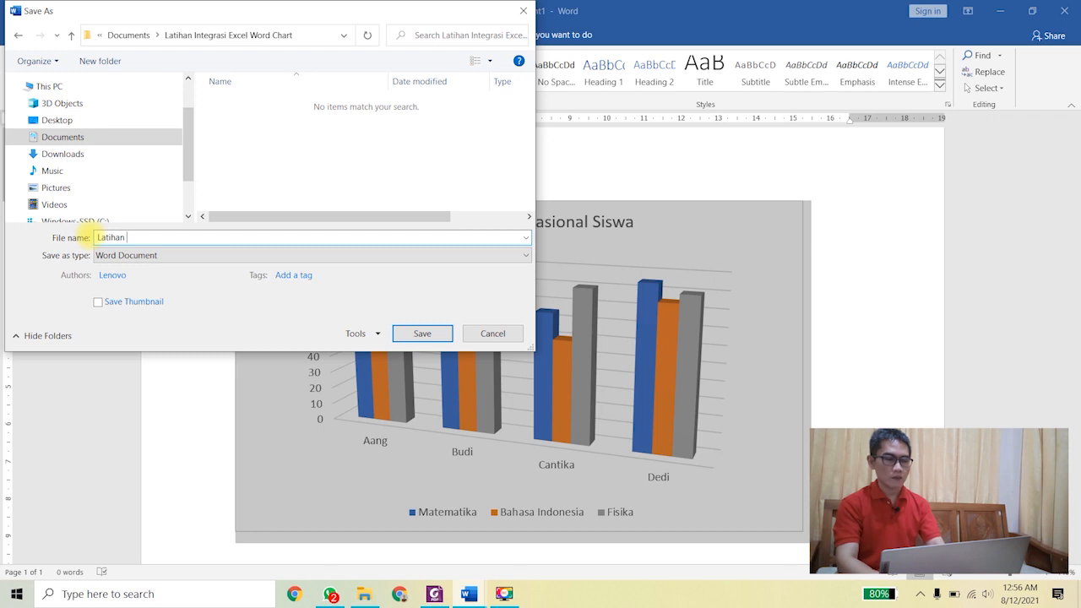
type("Int")
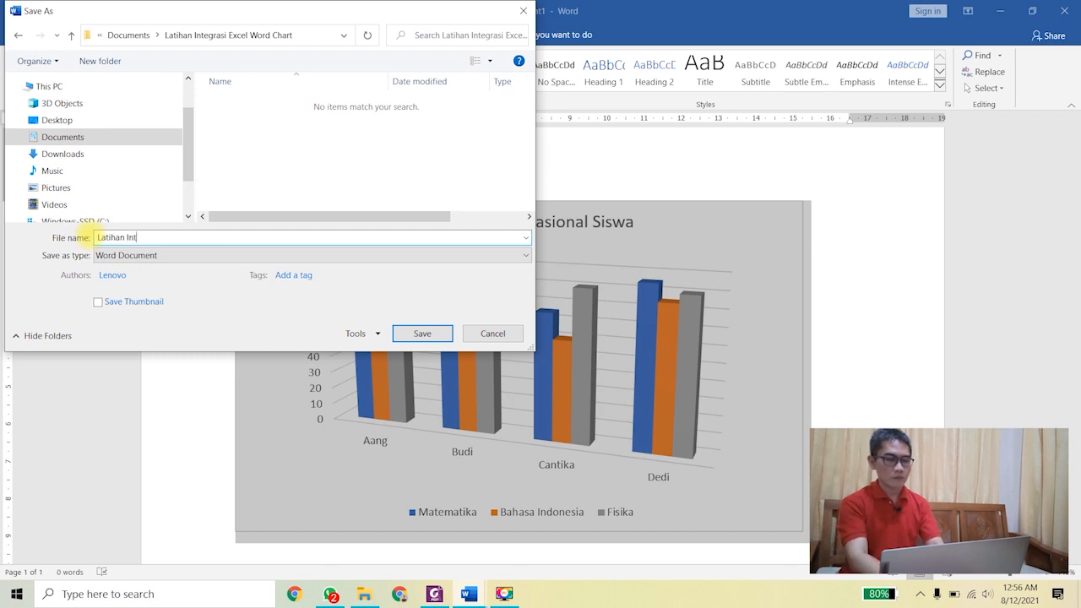
type("egrasi Excel Word ")
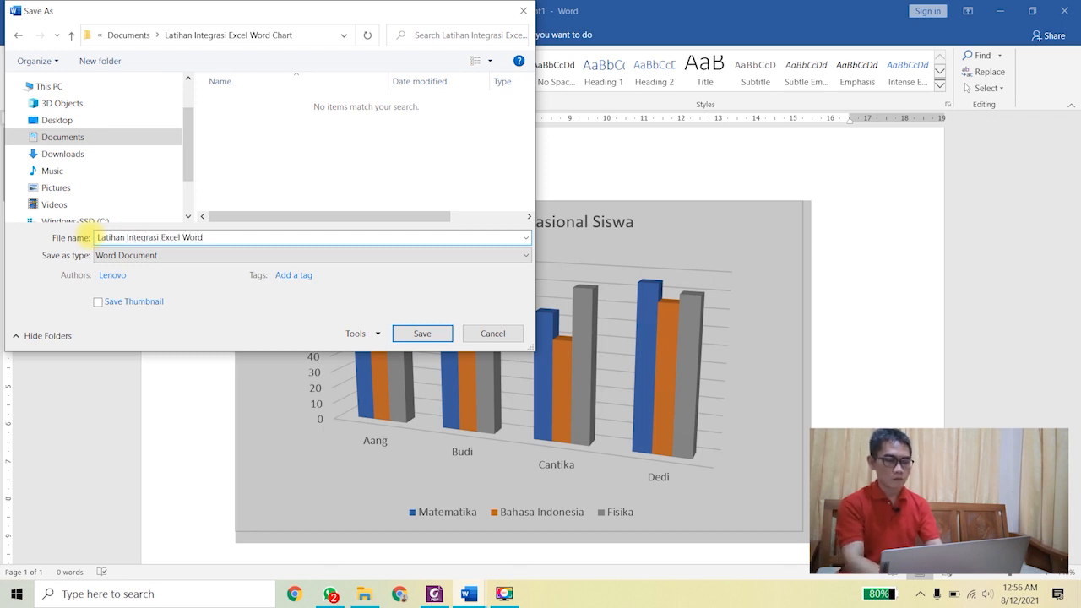
type("Chart")
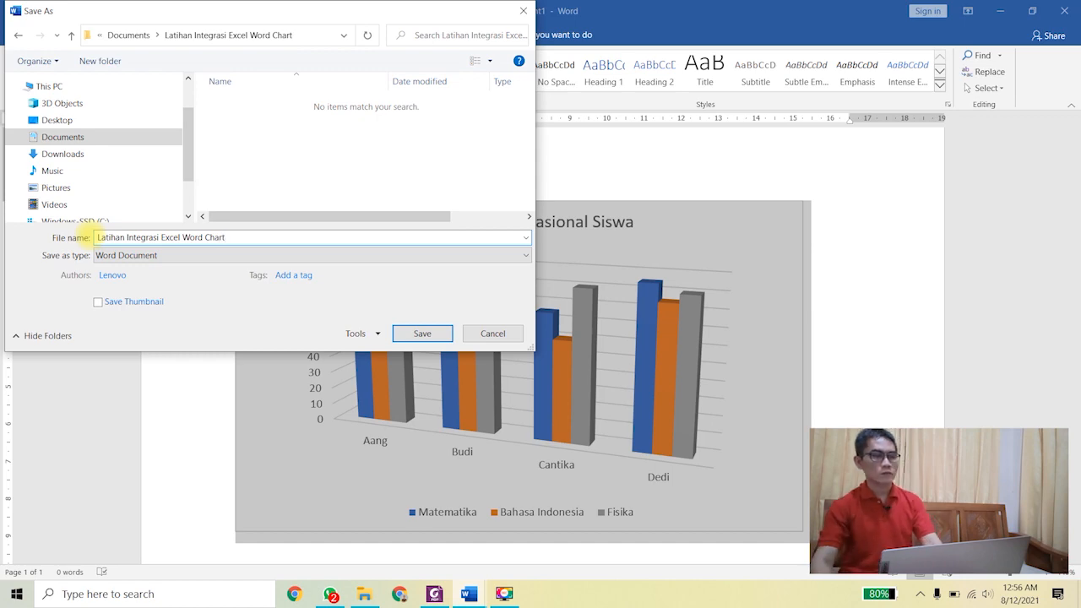
left_click(419, 335)
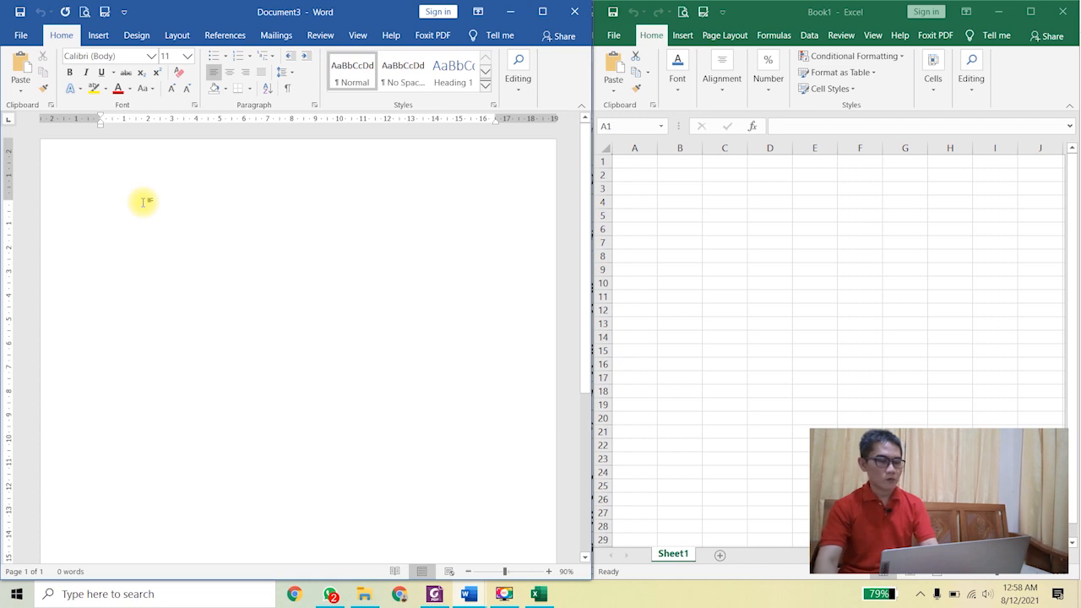
Step: Enlarge the font and type the Nomor : XXX, Perihal : Undangan and Lampiran : - lines
key("ctrl+bracketright")
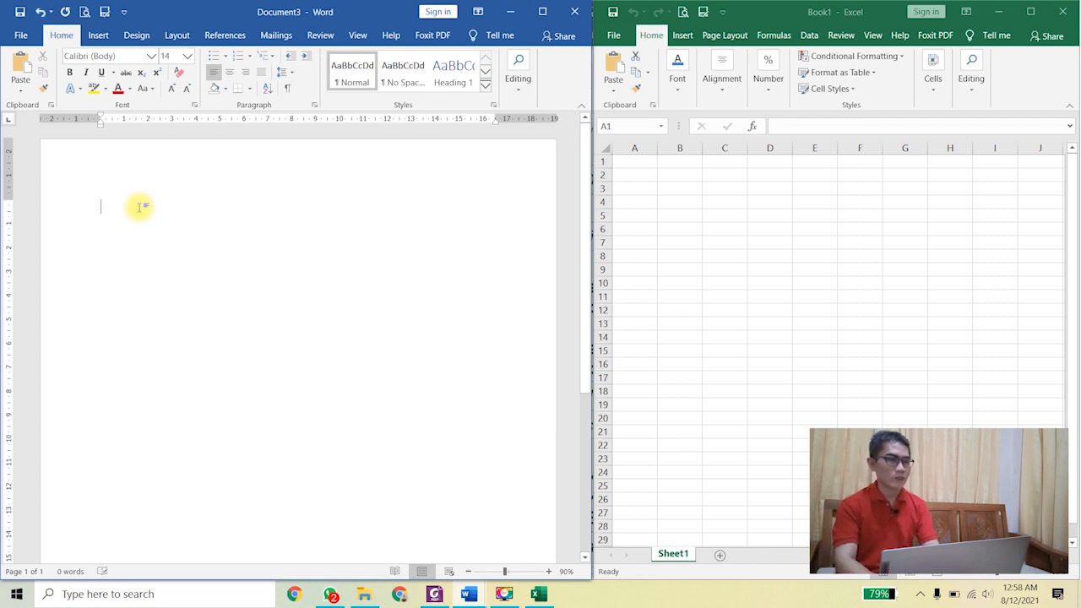
key("ctrl+shift+period")
key("ctrl+shift+period")
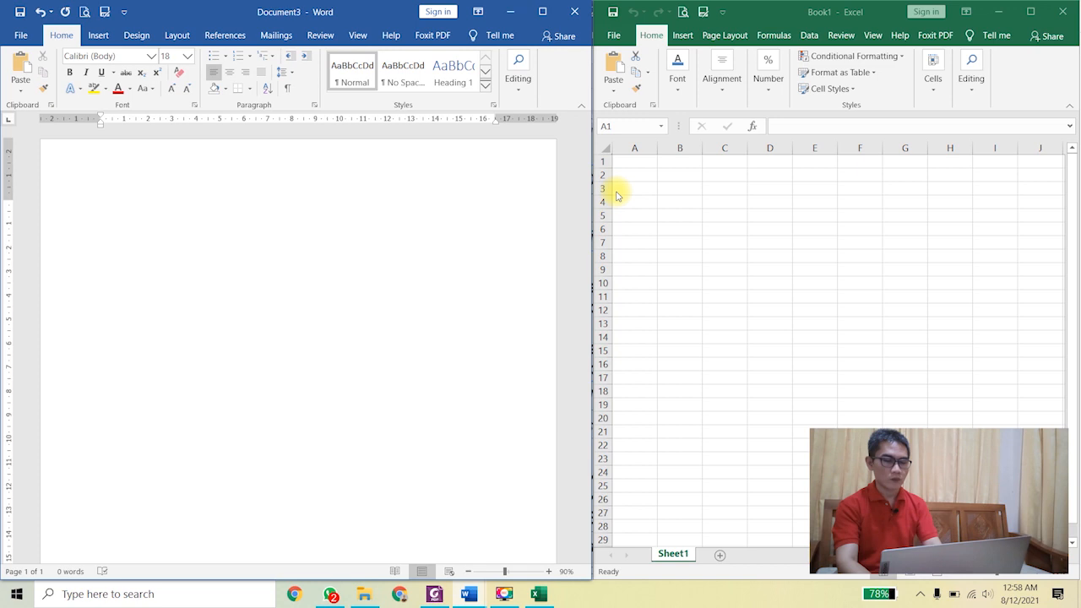
type("Nomor")
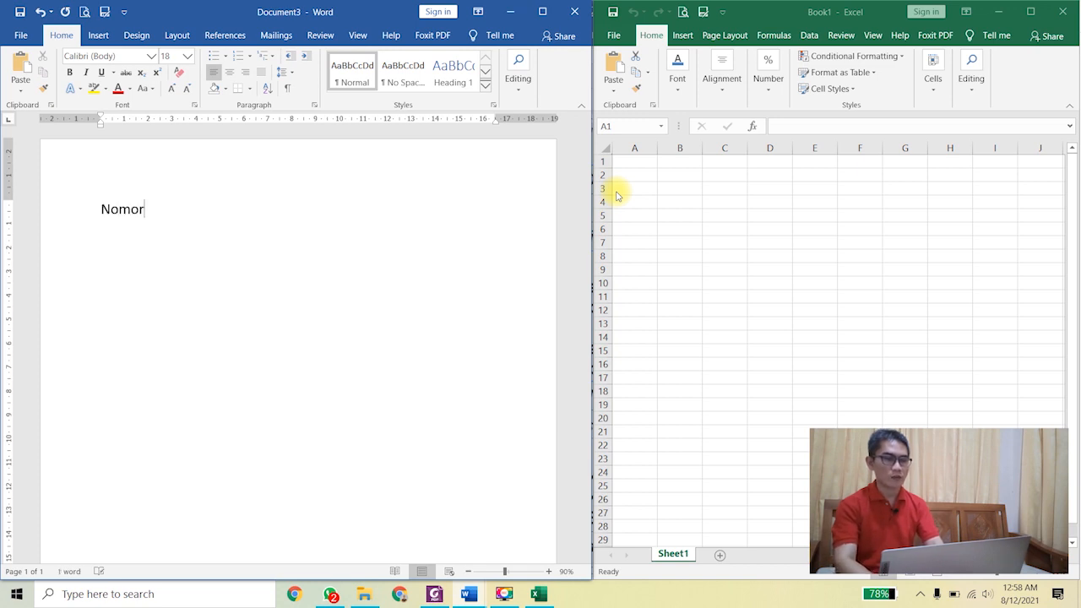
key("Tab")
type(": XXX")
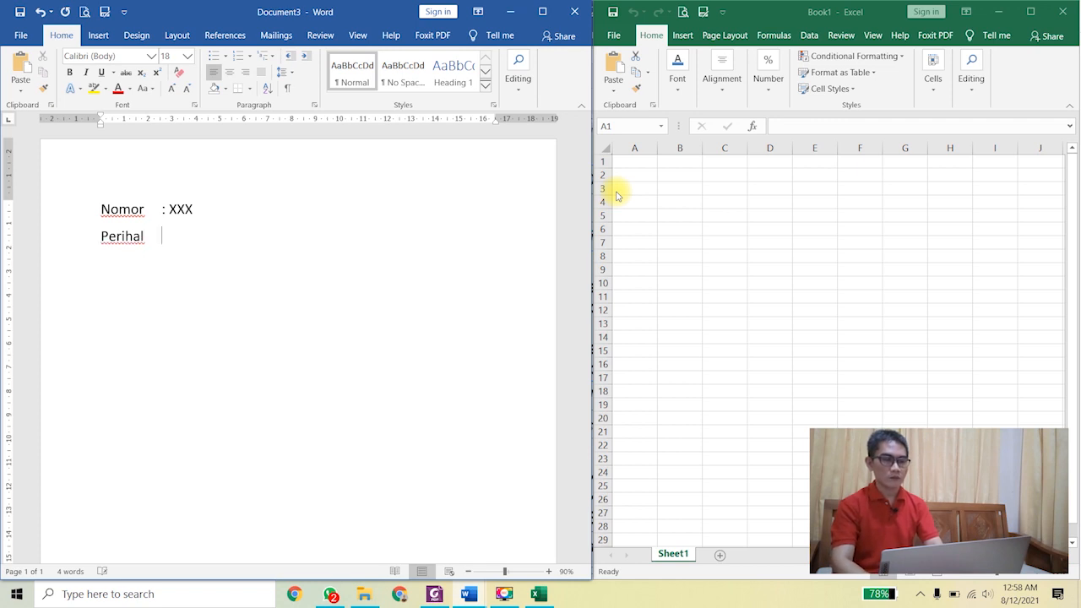
type("dangan")
key("Return")
type("Lampiran : -")
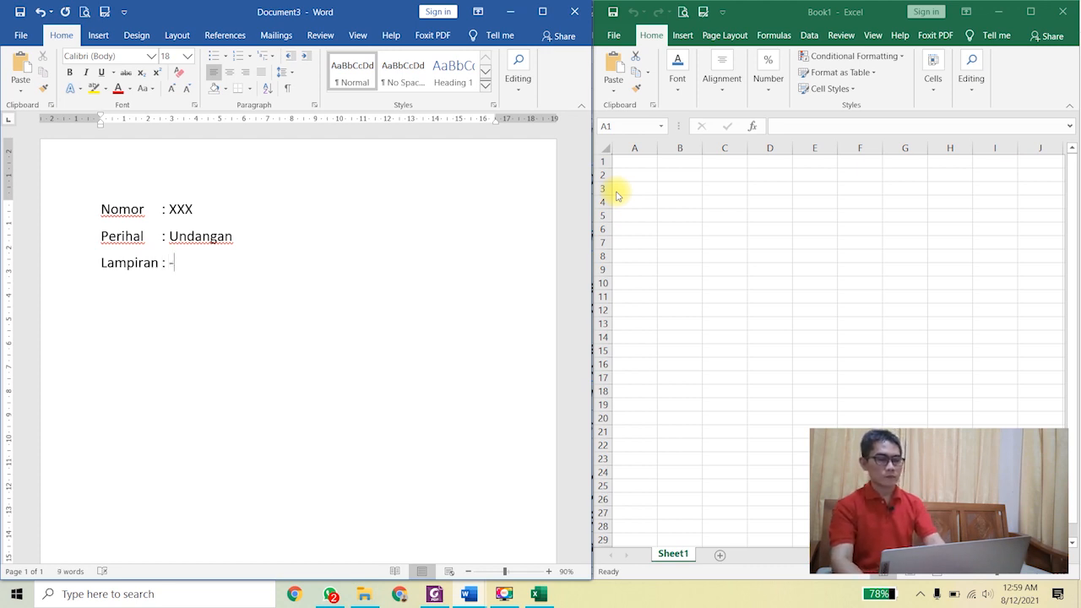
Step: Select all heading lines and set their Spacing After to 0 pt
key("ctrl+a")
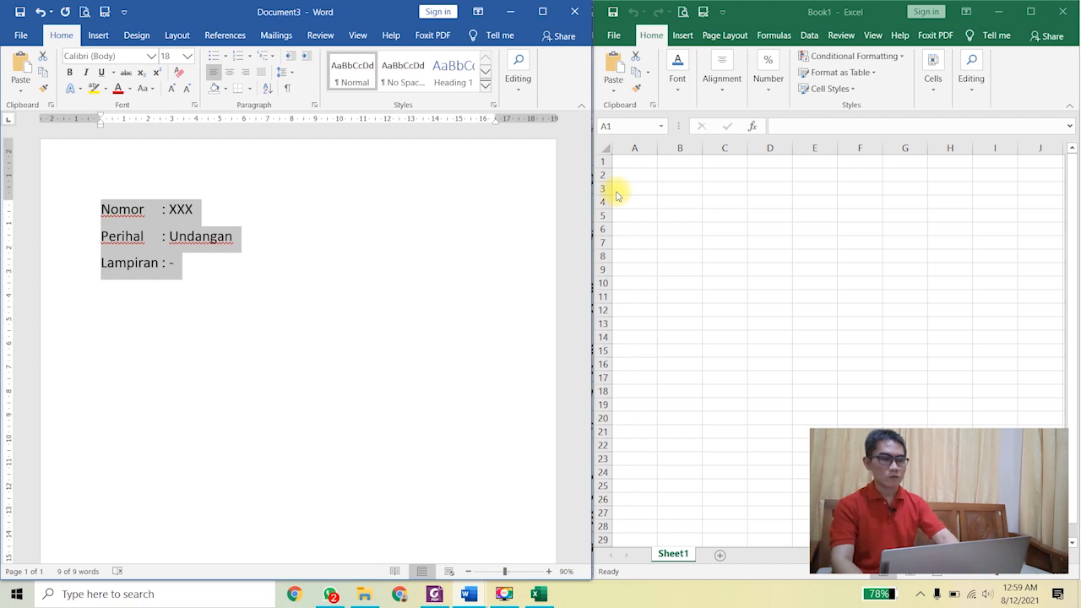
key("ctrl+1")
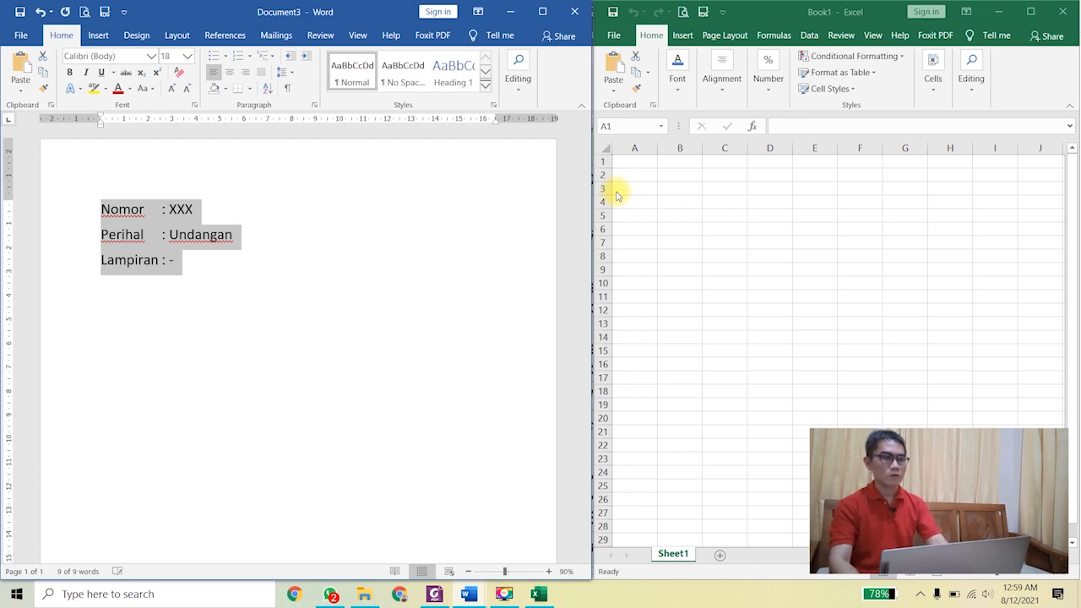
left_click(177, 34)
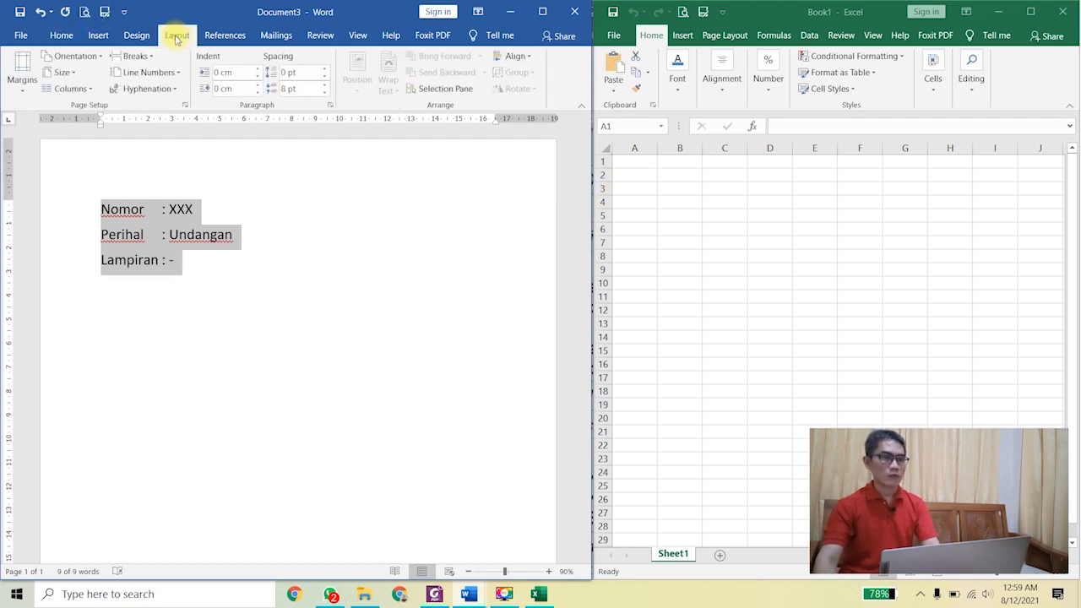
left_click(325, 91)
left_click(325, 92)
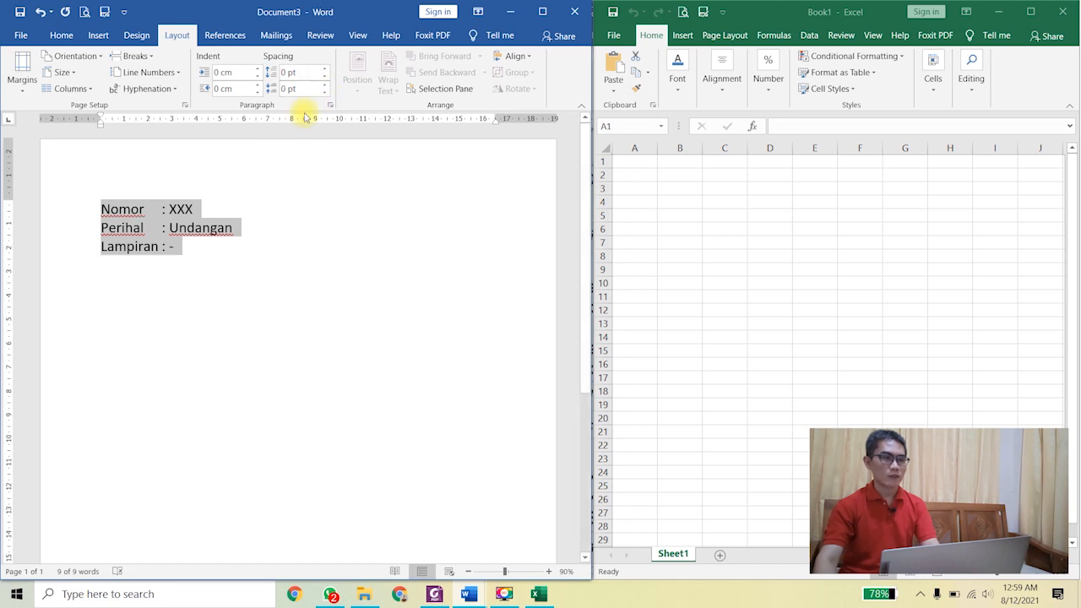
Step: Add the Purwakarta, 12 Agustus 2021 date, Kepada Yth, placeholder lines, Di – and indented Alamat Peserta
left_click(203, 244)
key("Return")
key("Return")
type("P")
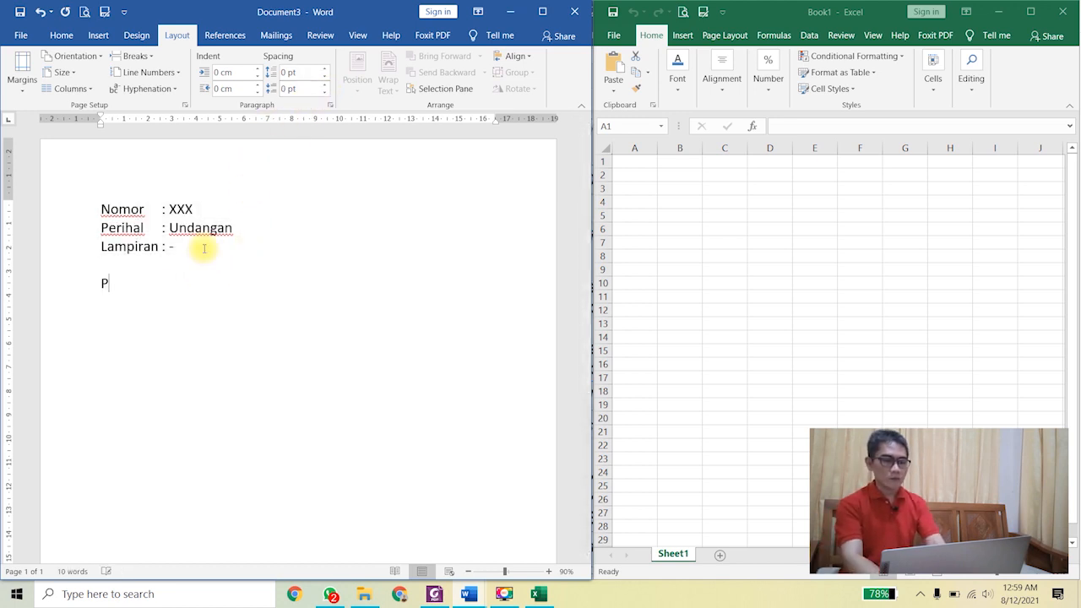
type("urwakarta")
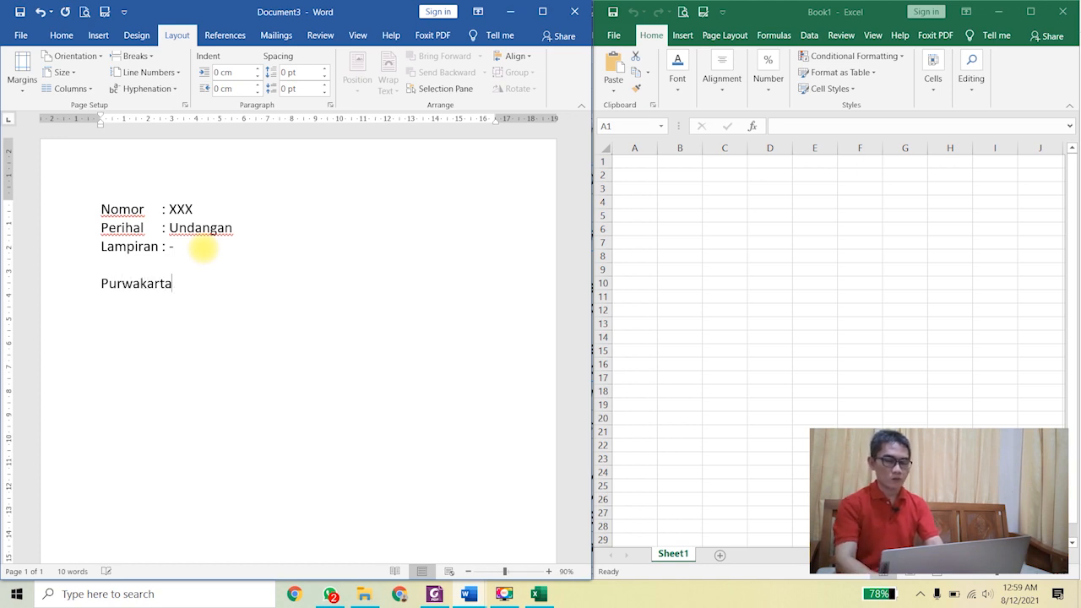
type(", 12")
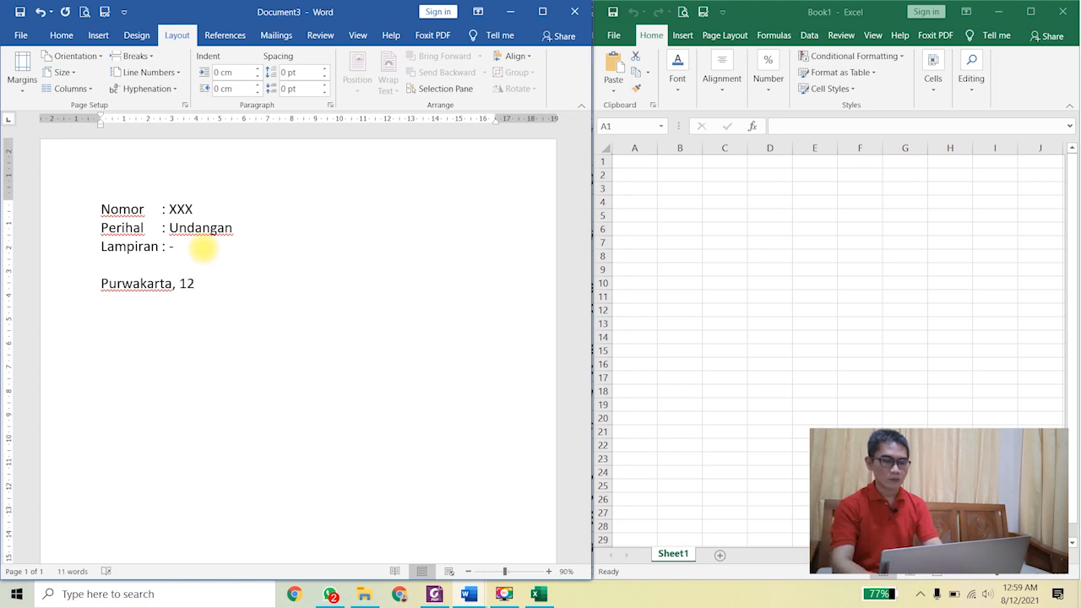
type("Agustus 2")
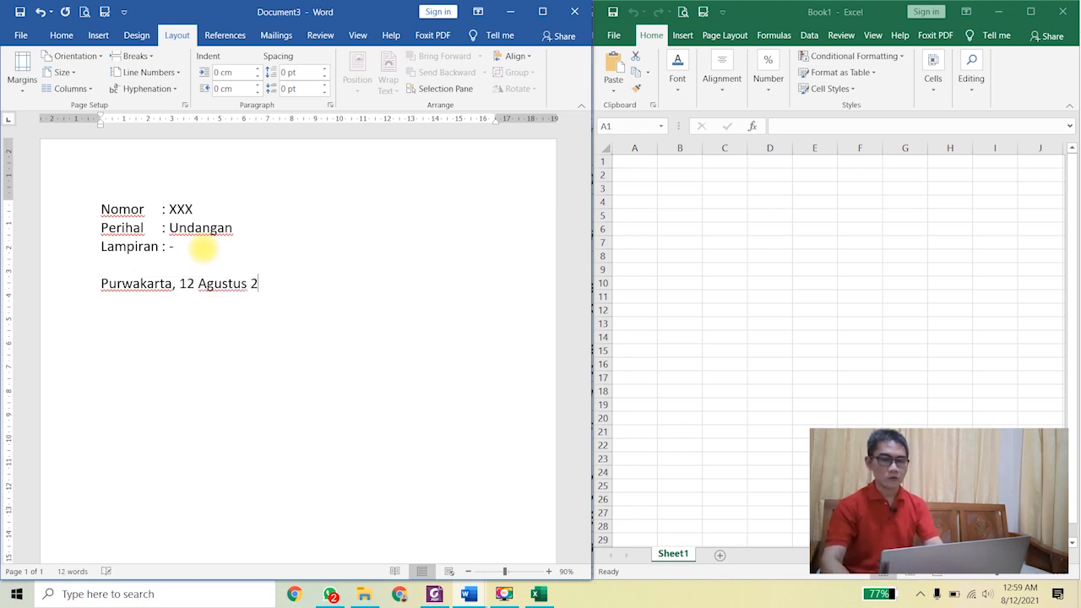
type("021 Kepada")
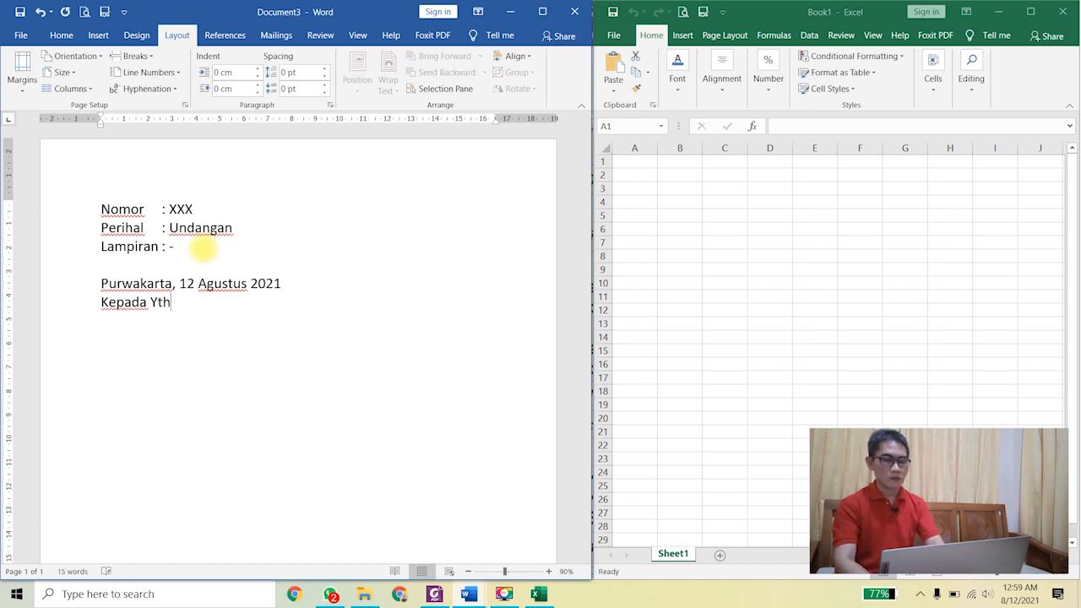
type(" Yth,")
key("Return")
type("Nama Peserta")
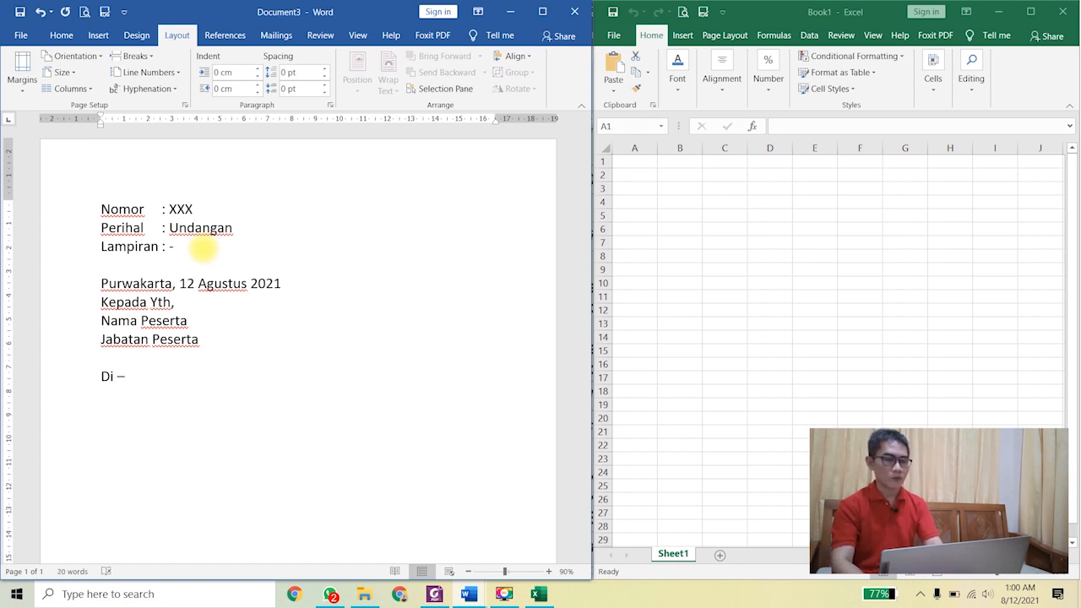
key("Tab")
type("Alamat Peserta")
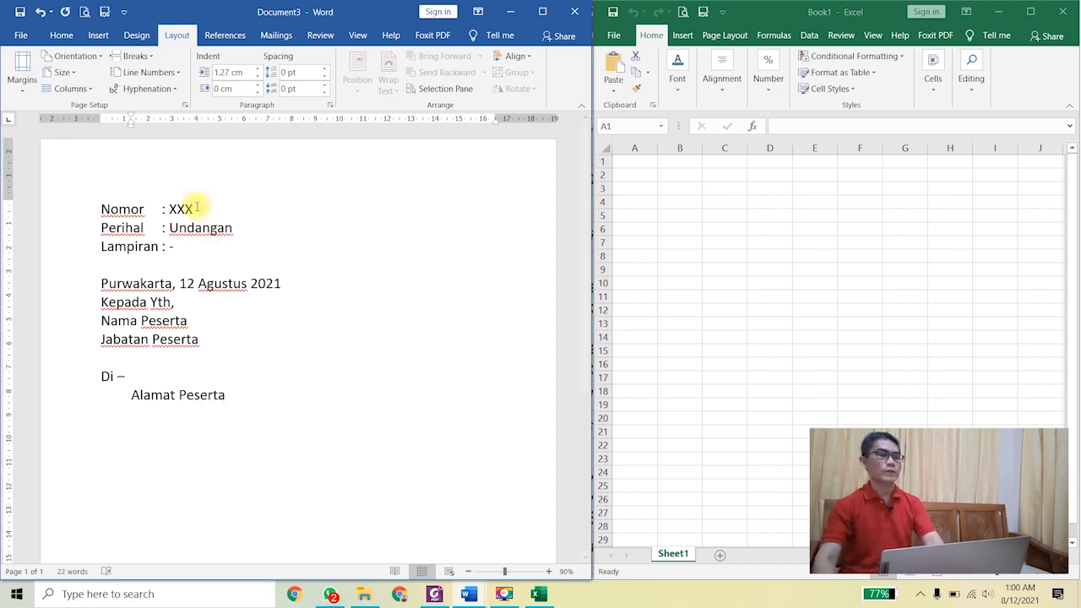
Step: Colour the Nama Peserta, Jabatan Peserta and Alamat Peserta lines red
left_click_drag(68, 329, 66, 345)
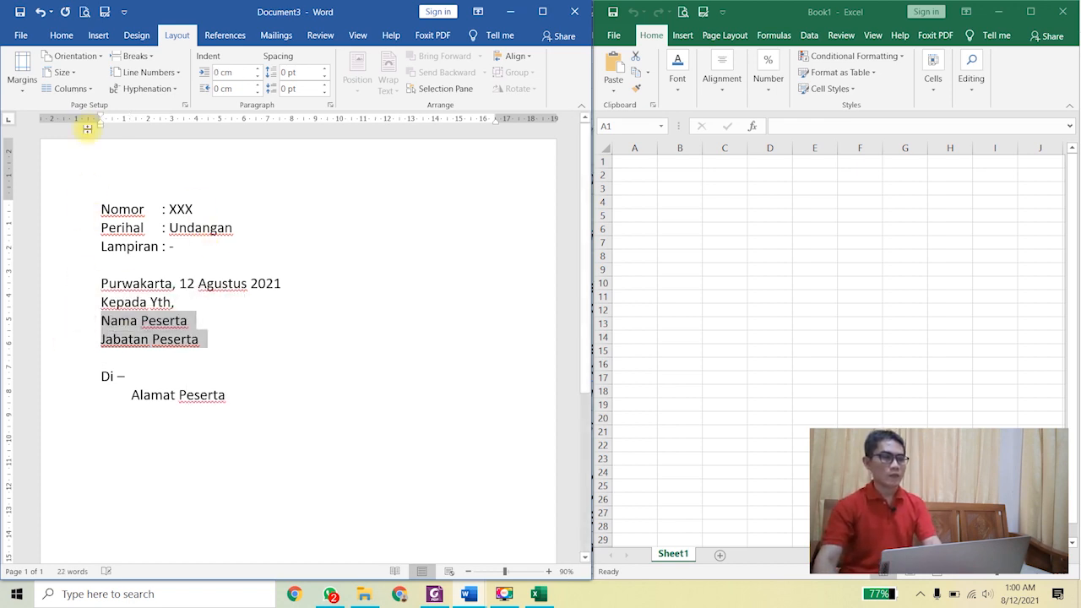
left_click(62, 36)
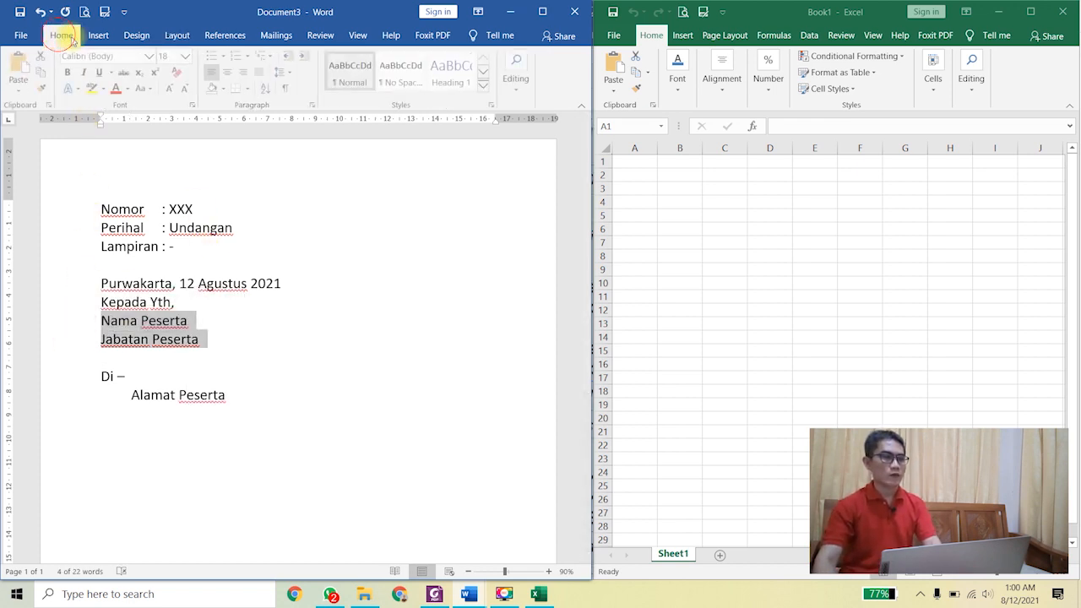
left_click(118, 87)
left_click(68, 399)
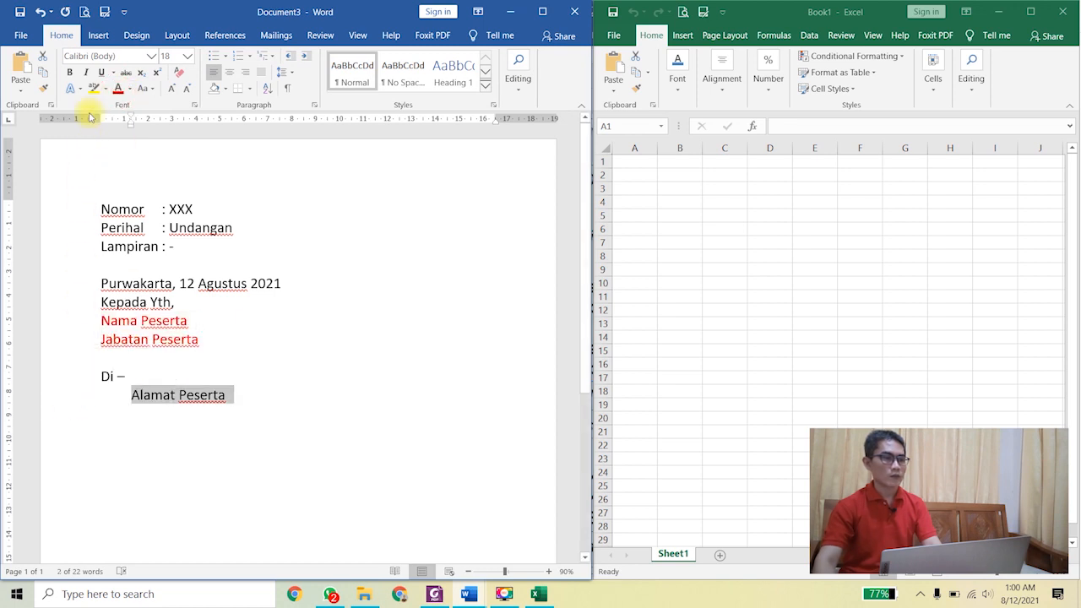
left_click(118, 88)
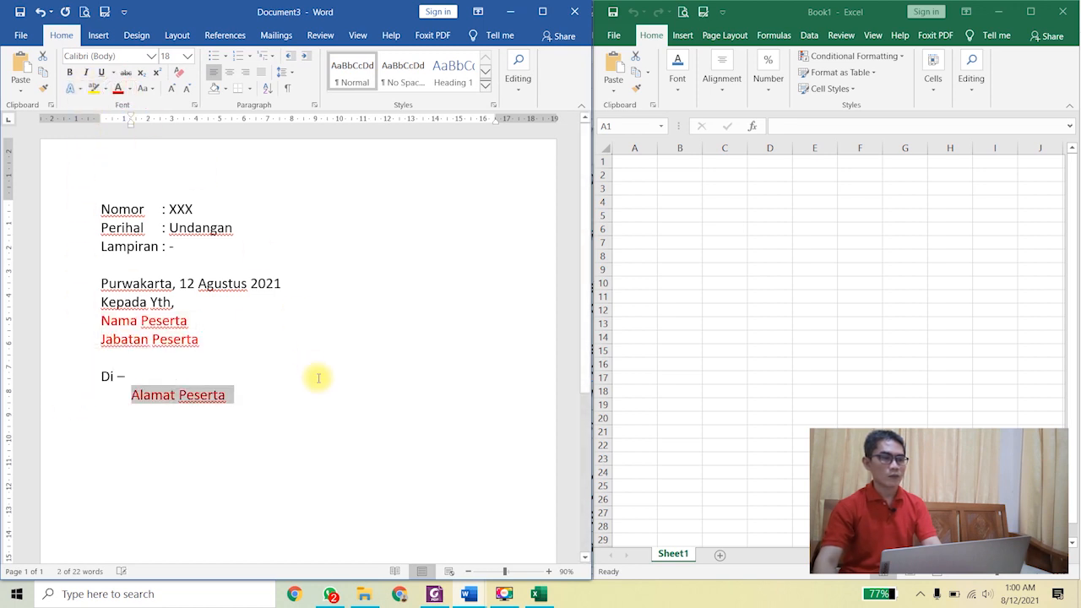
Step: Reselect the three red placeholder lines to check their formatting
left_click(266, 327)
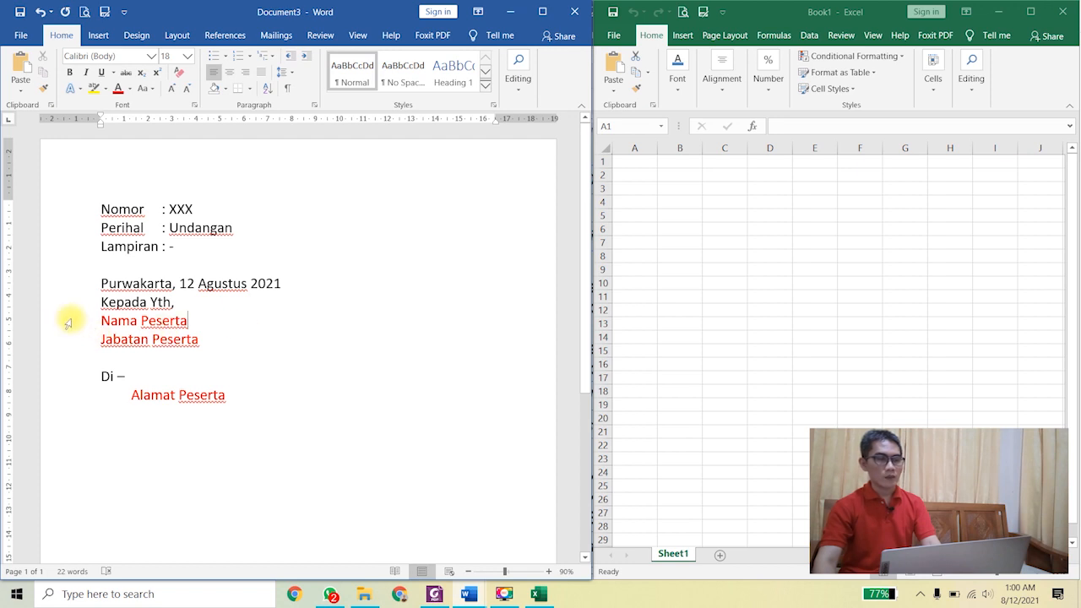
left_click_drag(69, 321, 66, 338)
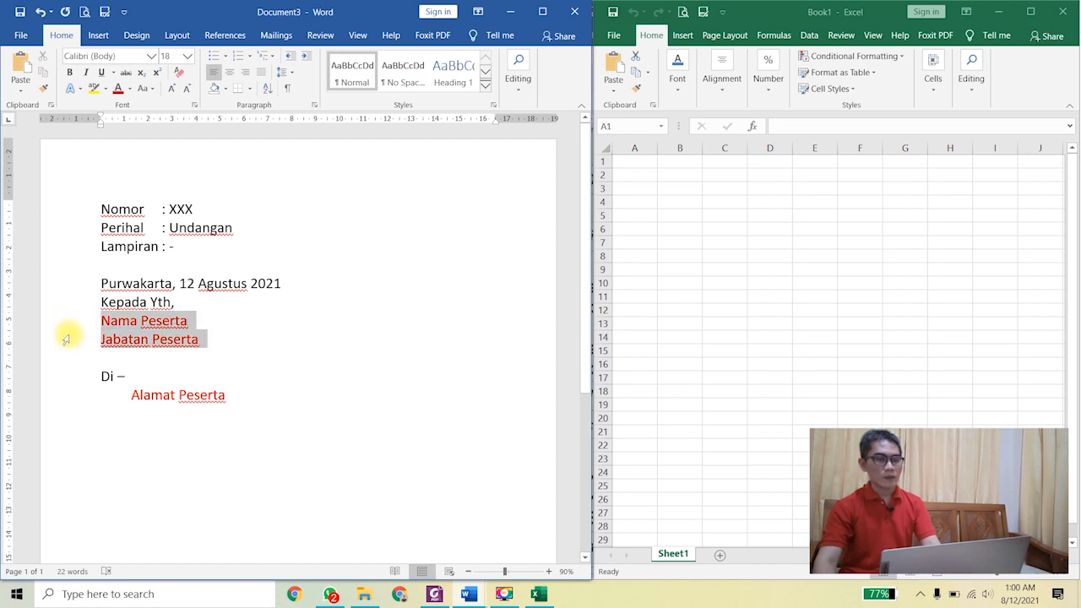
left_click(65, 403)
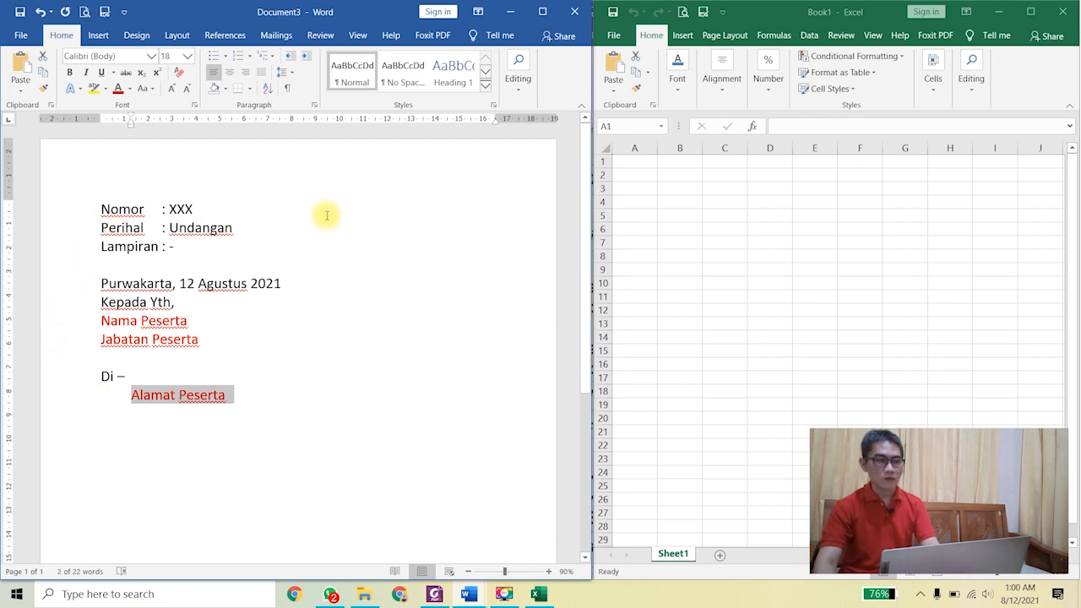
left_click(72, 322)
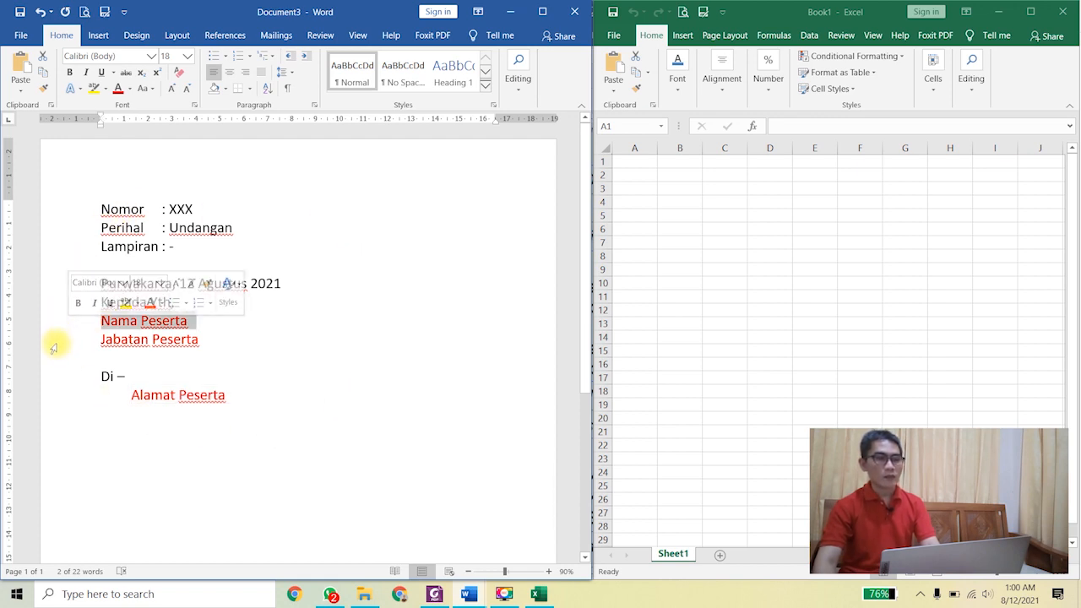
left_click(53, 341)
left_click(48, 395)
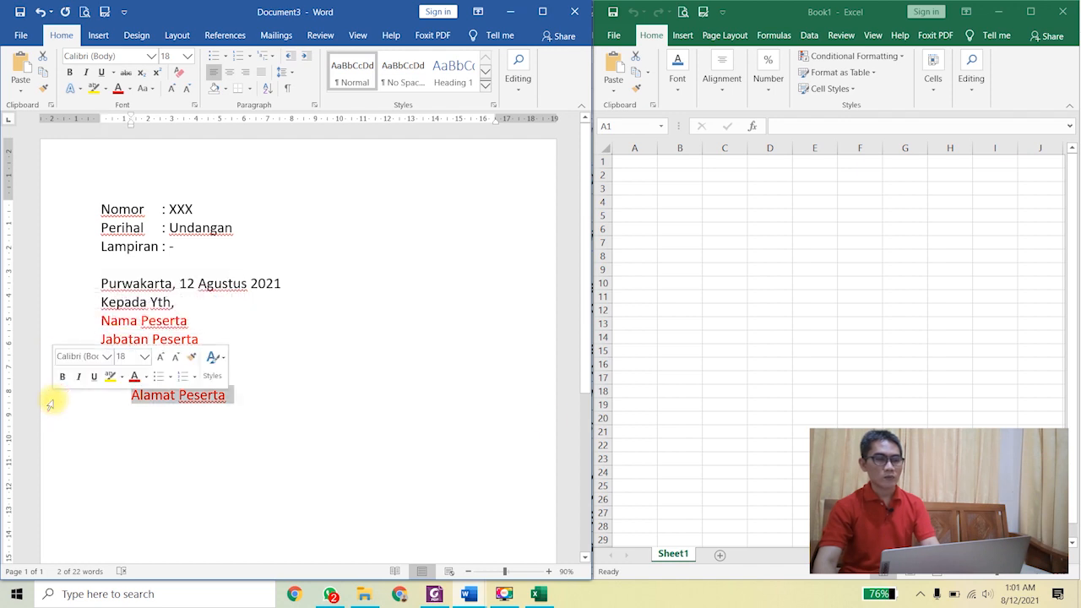
Step: Type the headings Nama Peserta, Jabatan Peserta and Alamat Peserta in A1:C1 and widen columns A–C
left_click(627, 160)
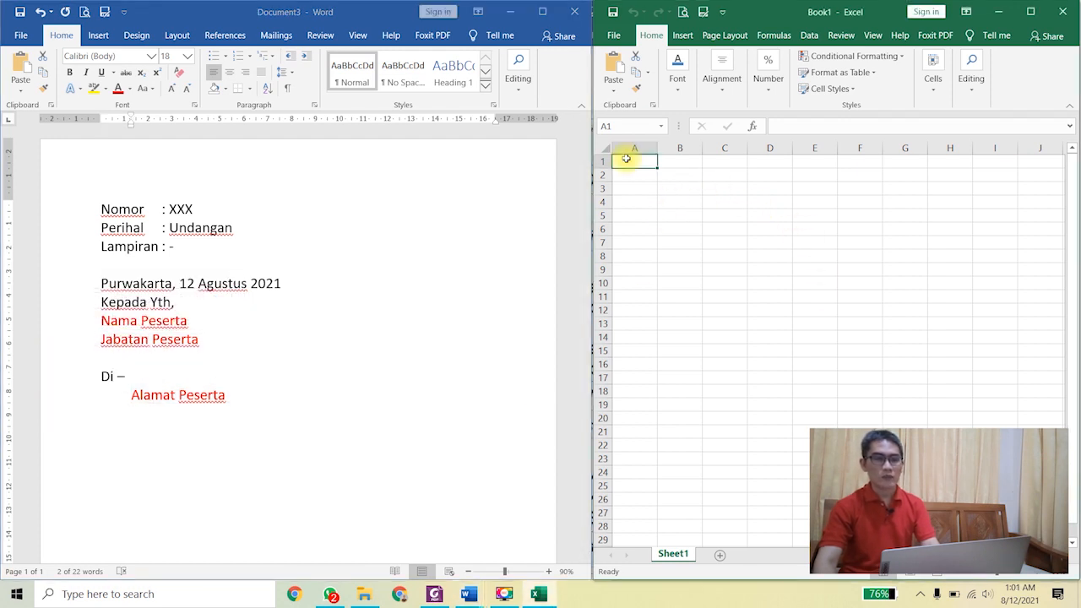
type("Nama Peserta")
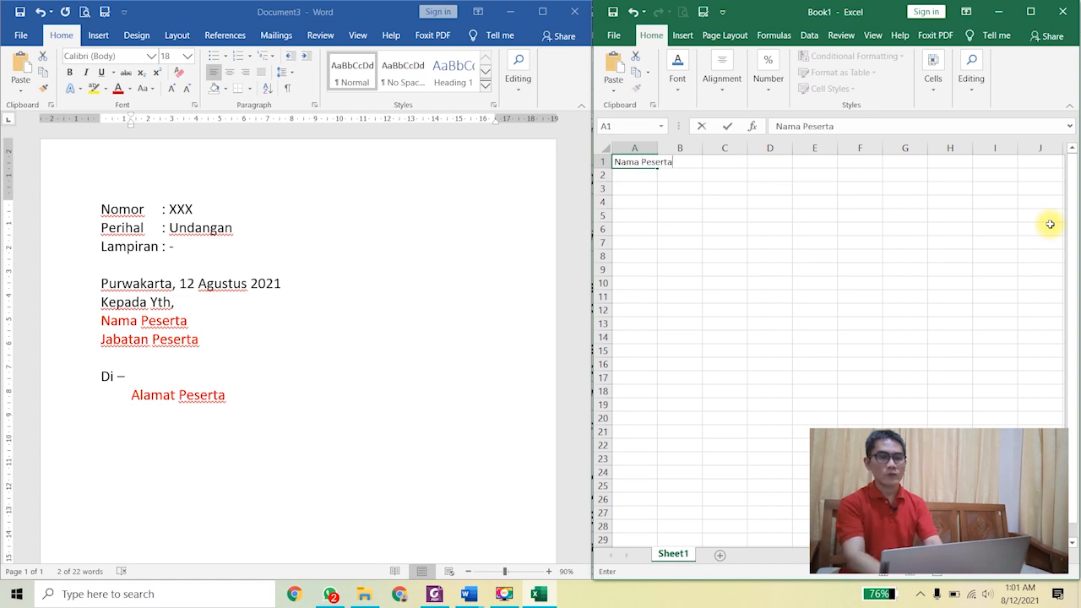
key("Tab")
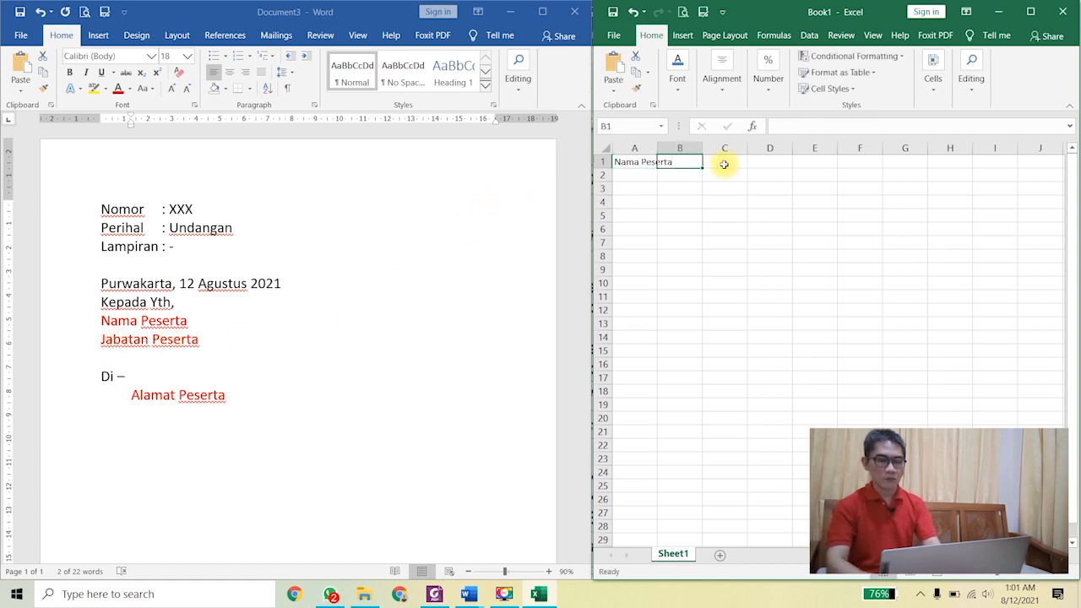
type("Jabatan Pe")
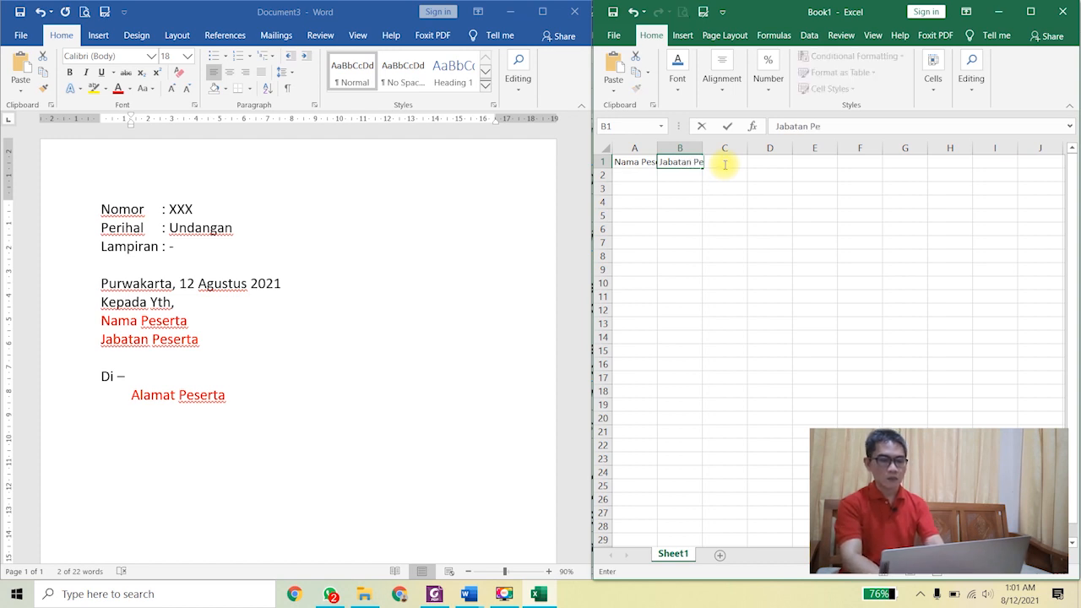
type("serta")
left_click(680, 242)
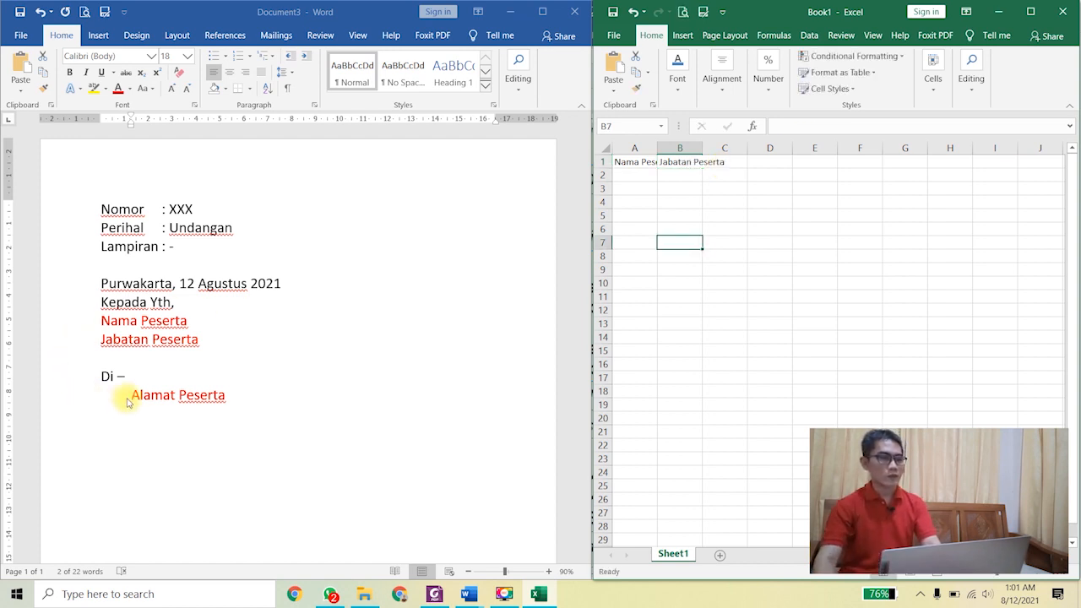
left_click(718, 162)
type("Alamat Peserta")
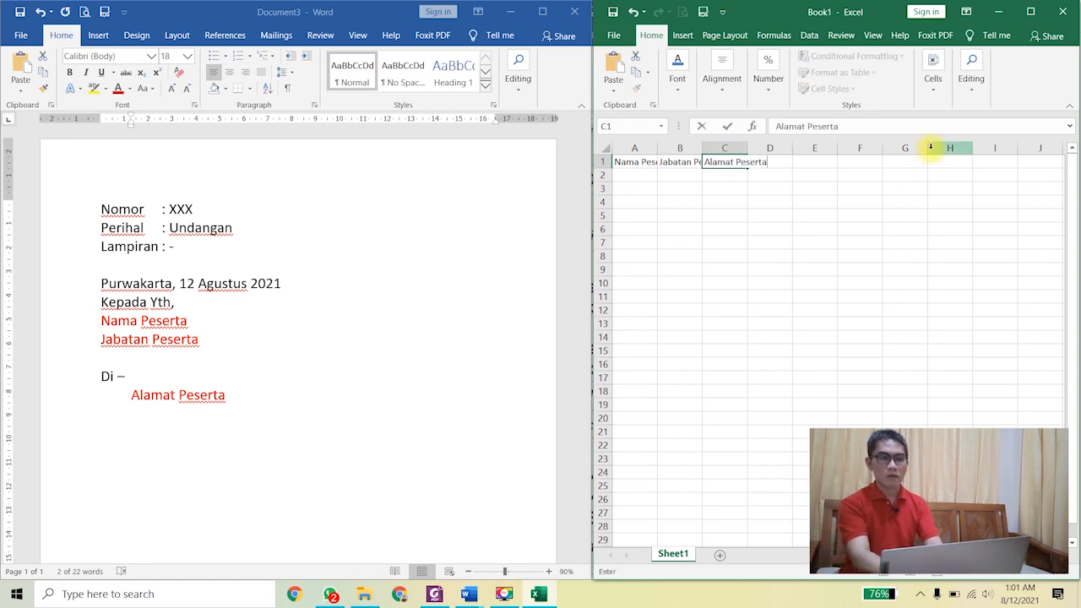
key("Return")
left_click_drag(636, 149, 724, 149)
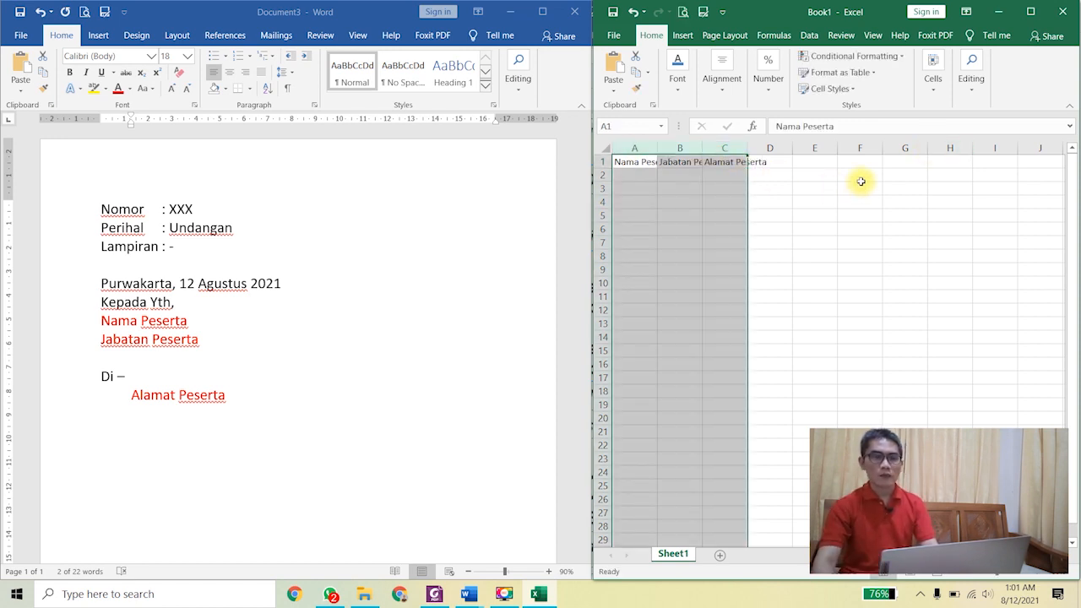
left_click_drag(657, 149, 759, 151)
left_click(689, 215)
Step: Enter four participant names in cells A2 to A5
left_click(649, 176)
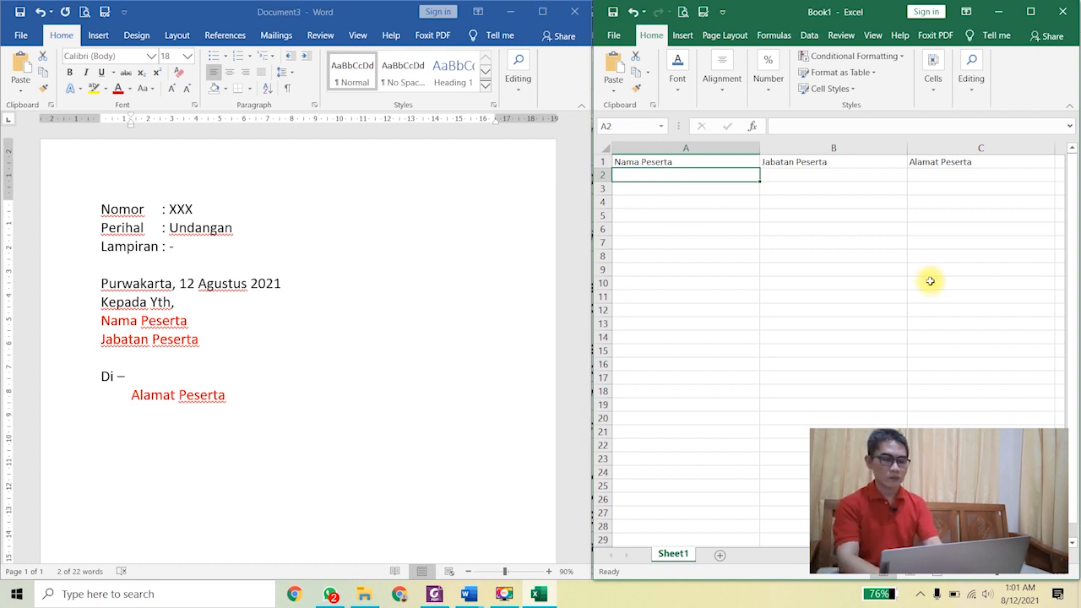
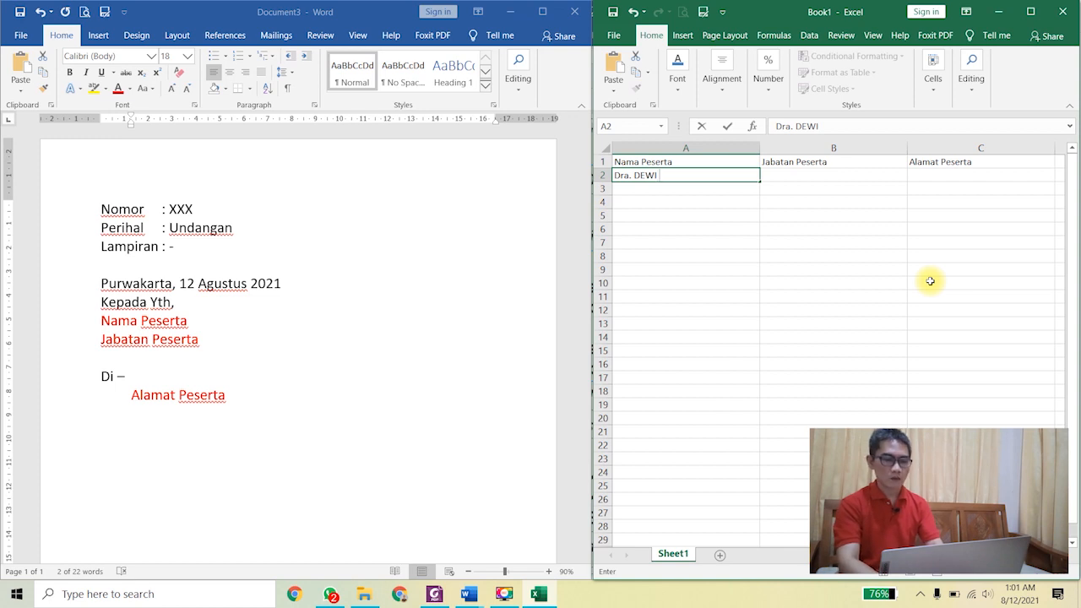
key("Return")
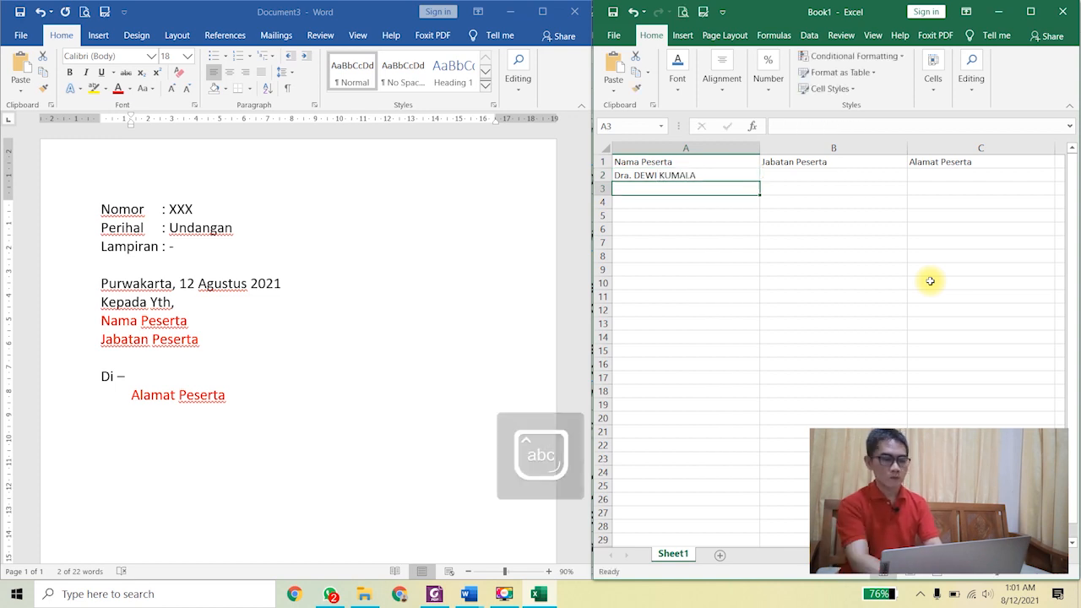
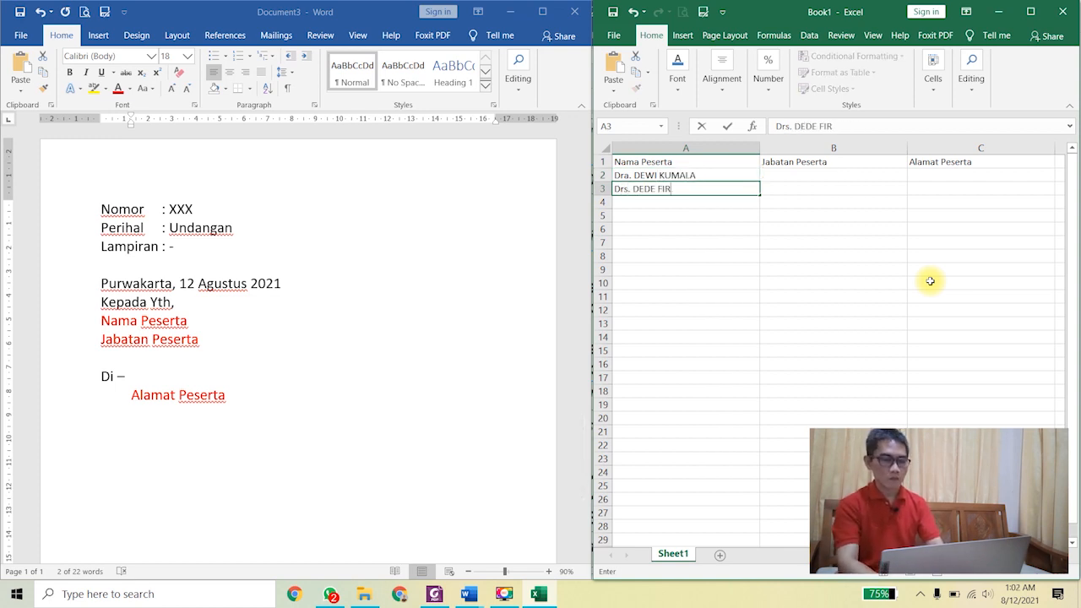
key("Return")
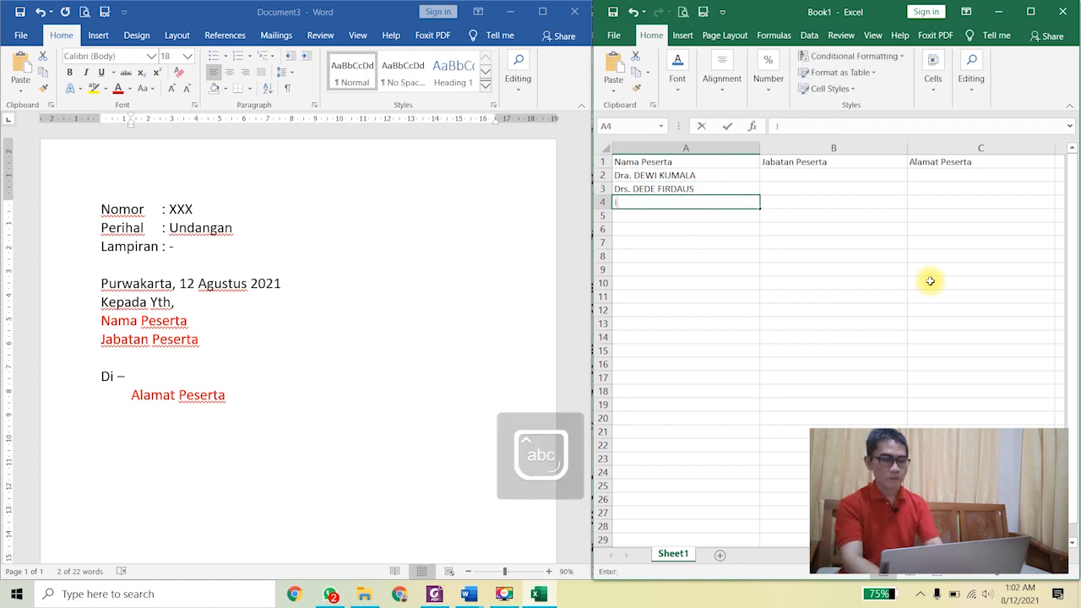
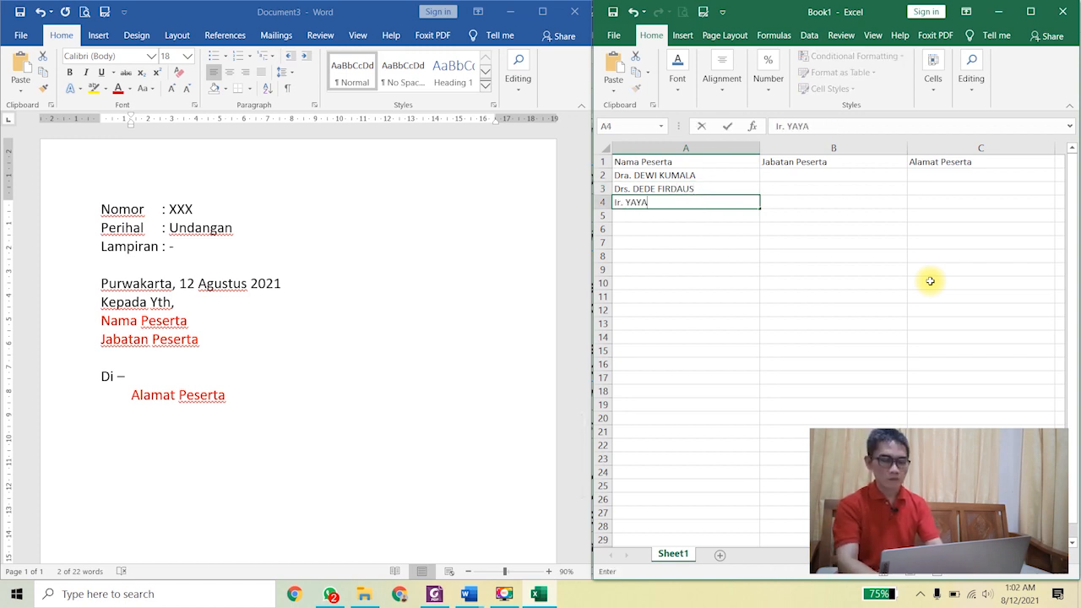
key("Return")
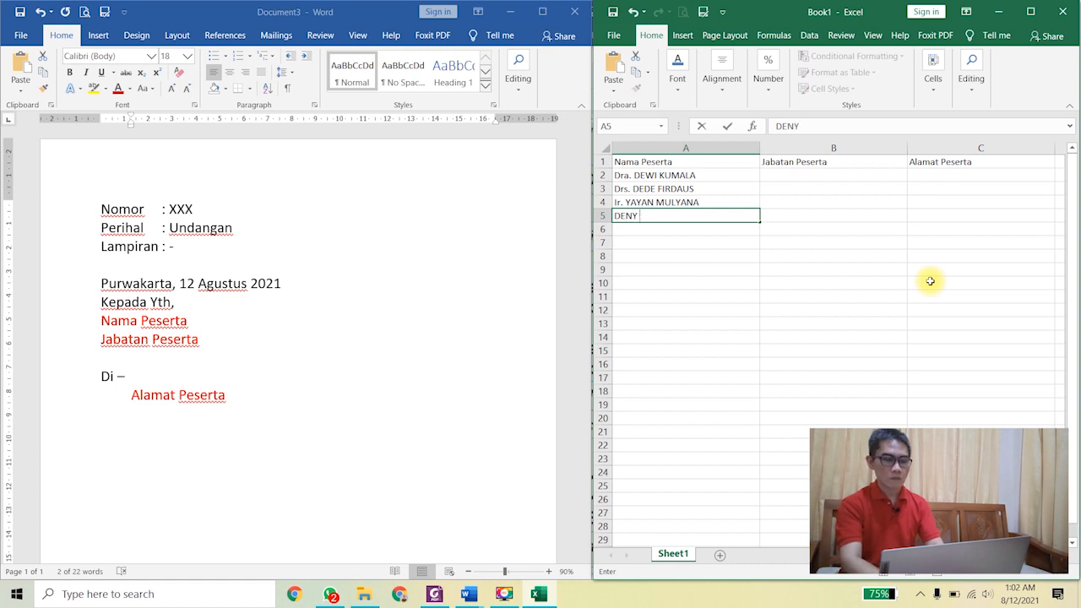
key("Tab")
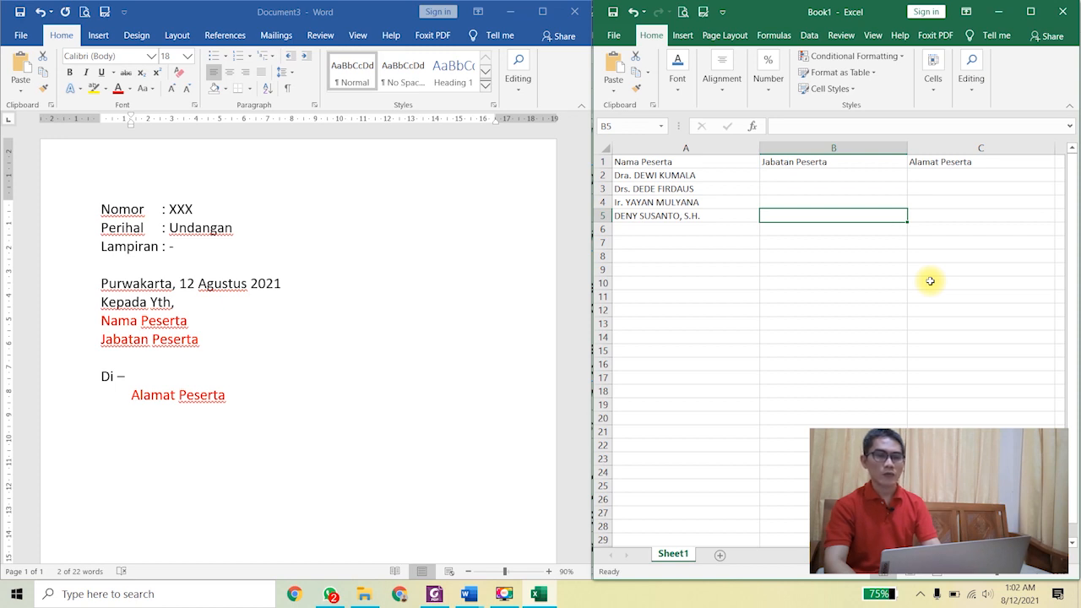
Step: Enter the positions Kepala Dinas, Wakil Kepala Dinas, Kasubbag Dinas and Kasi Bidang Dinas in B2:B5
key("Up")
key("Up")
key("Up")
type("Kepala Dinas")
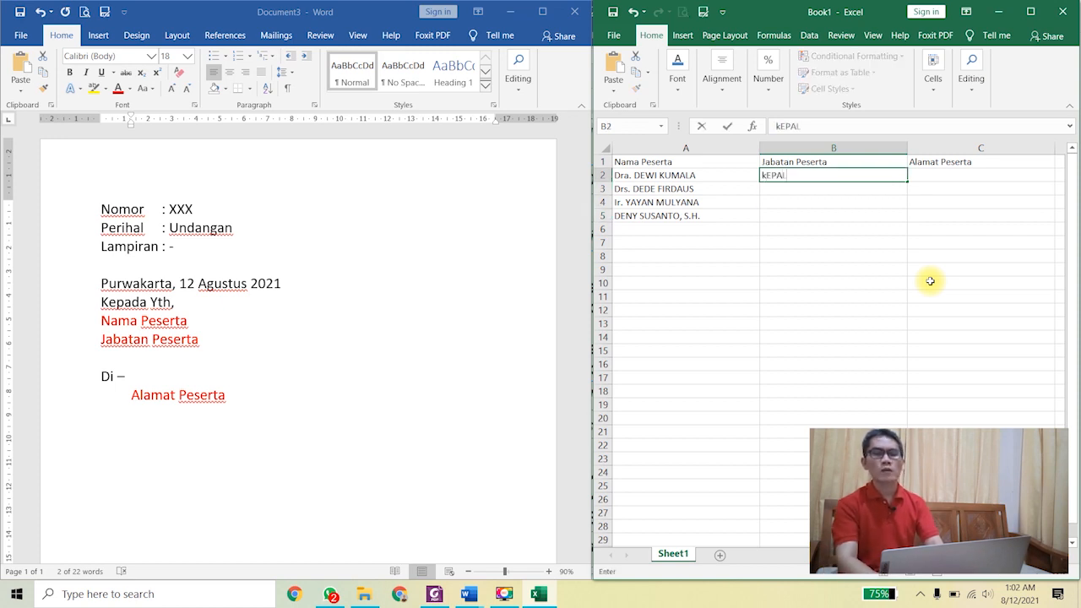
key("Return")
type("Wakil Kepala Dinas")
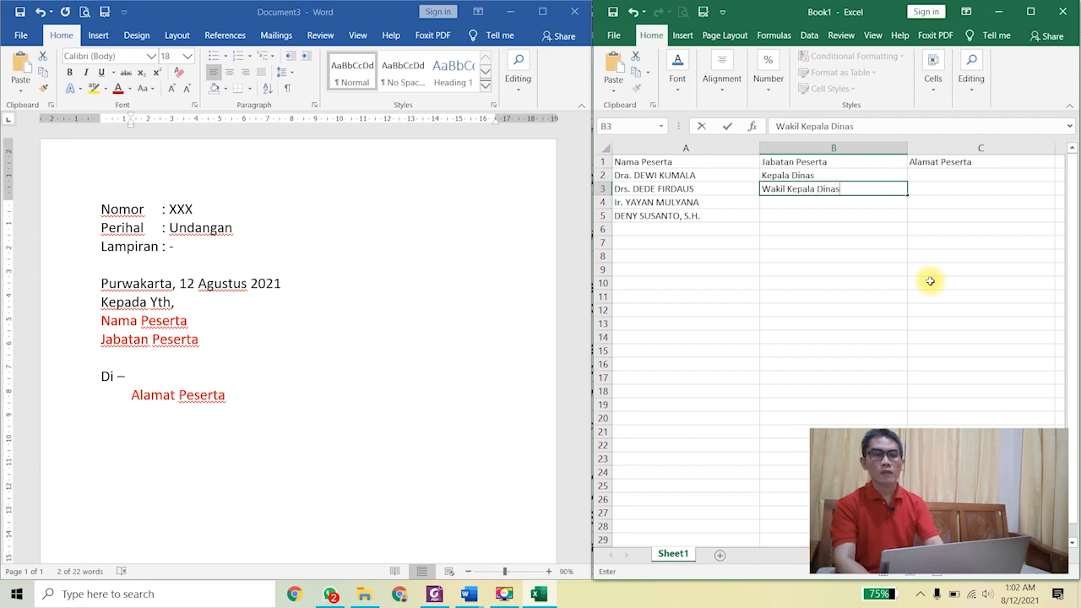
key("Return")
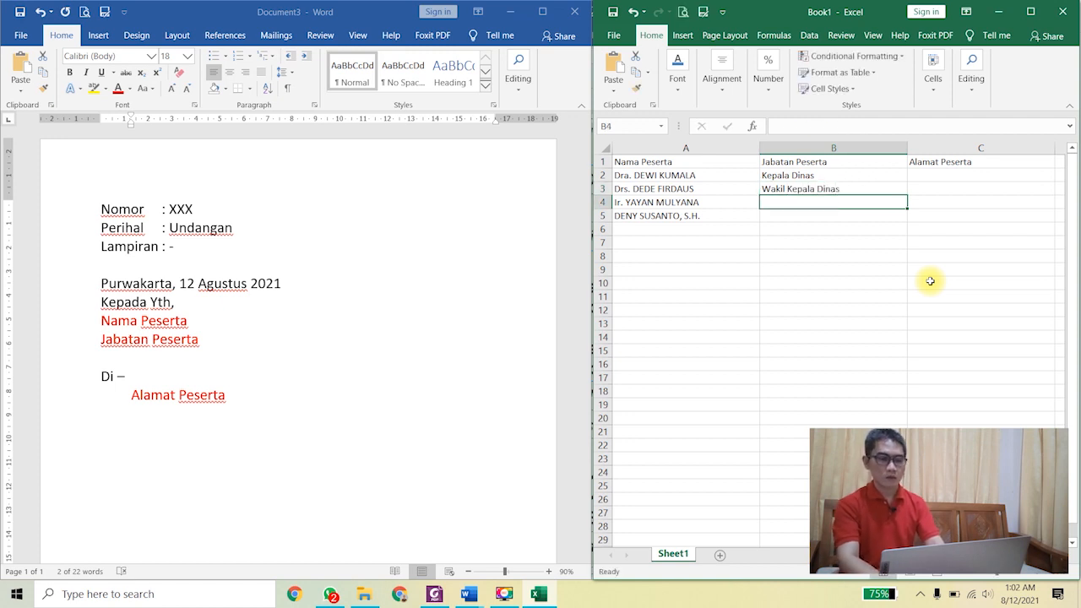
type("Kasubbag Dinas")
key("Return")
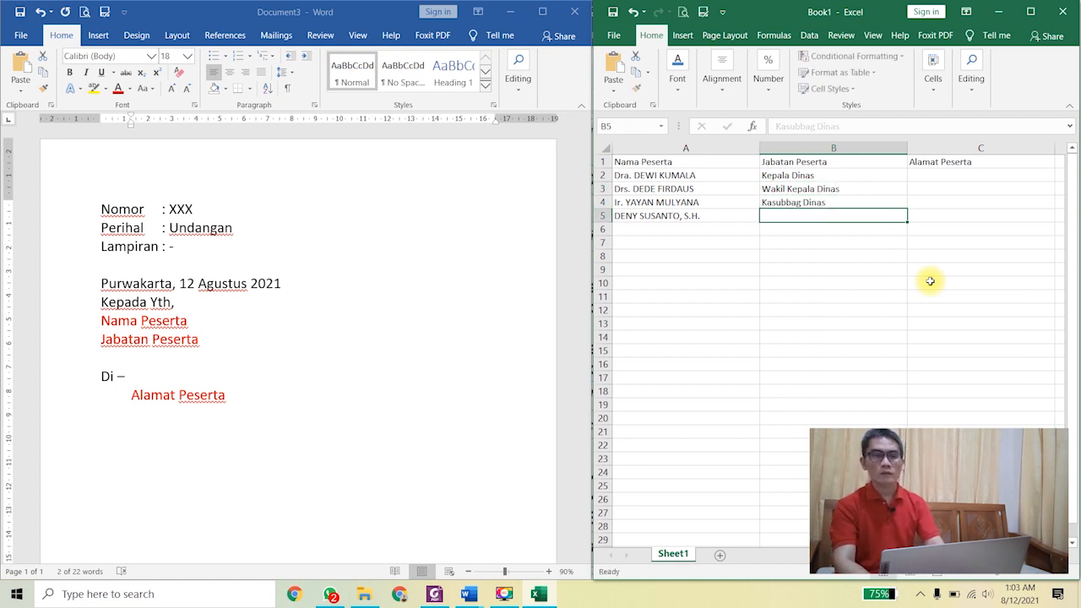
type("Kasi Bidang Dinas")
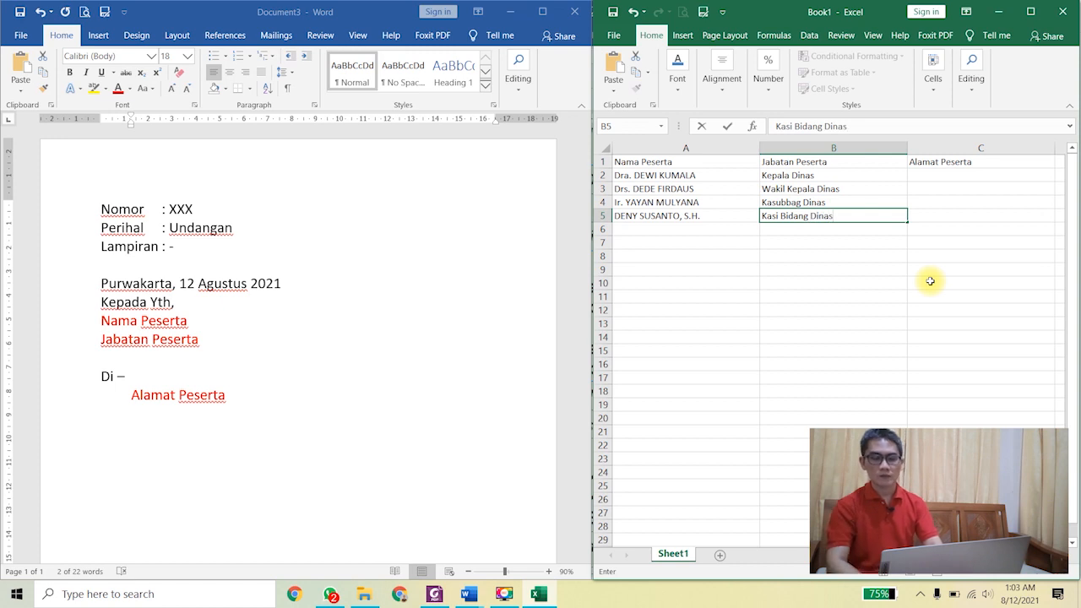
key("Right")
Step: Enter the addresses Bandung, Cianjur, Purwakarta and Subang in C2:C5
key("Up")
key("Up")
key("Up")
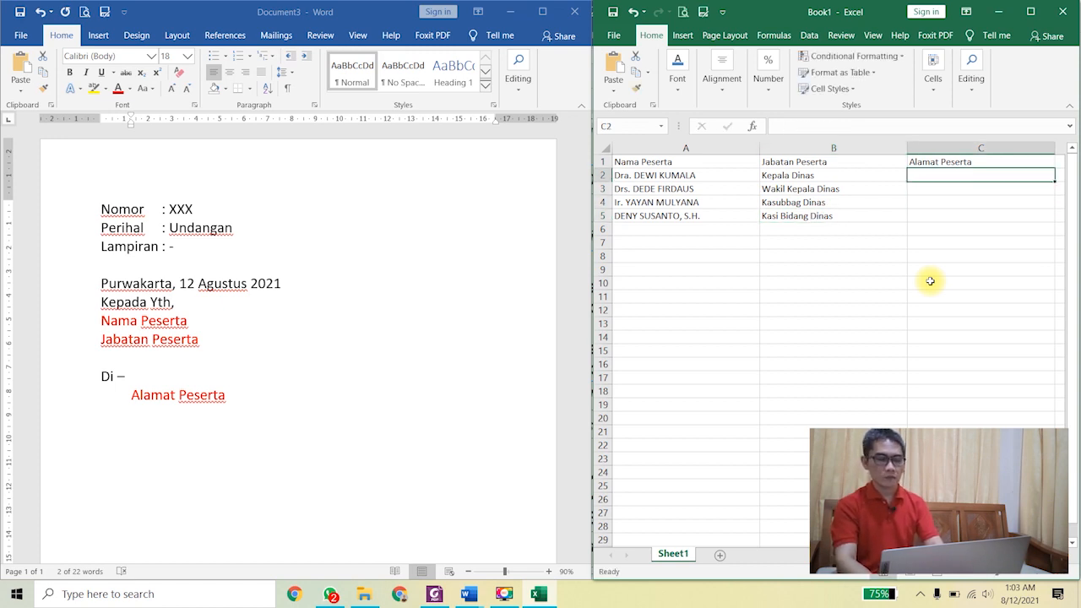
type("Bandung")
key("Return")
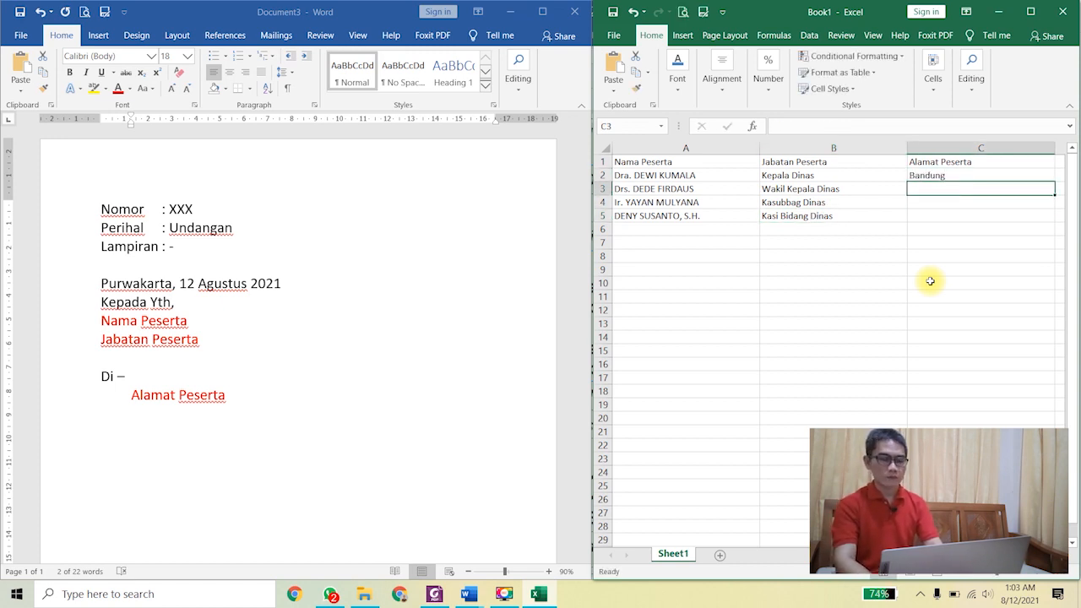
type("Cianjur")
key("Return")
type("Purwakarta")
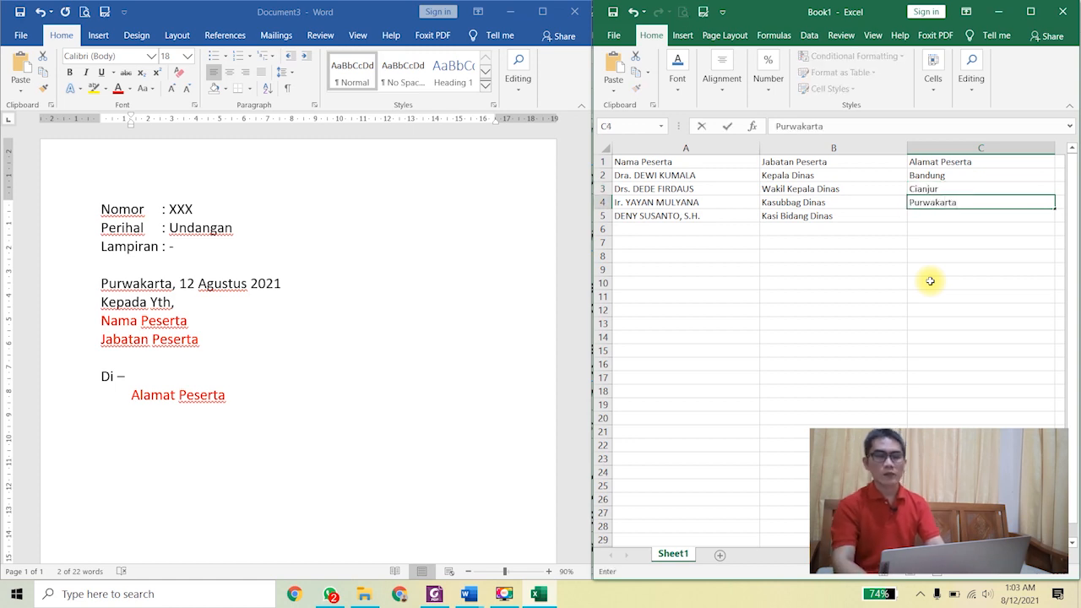
key("Return")
type("Subang")
key("Return")
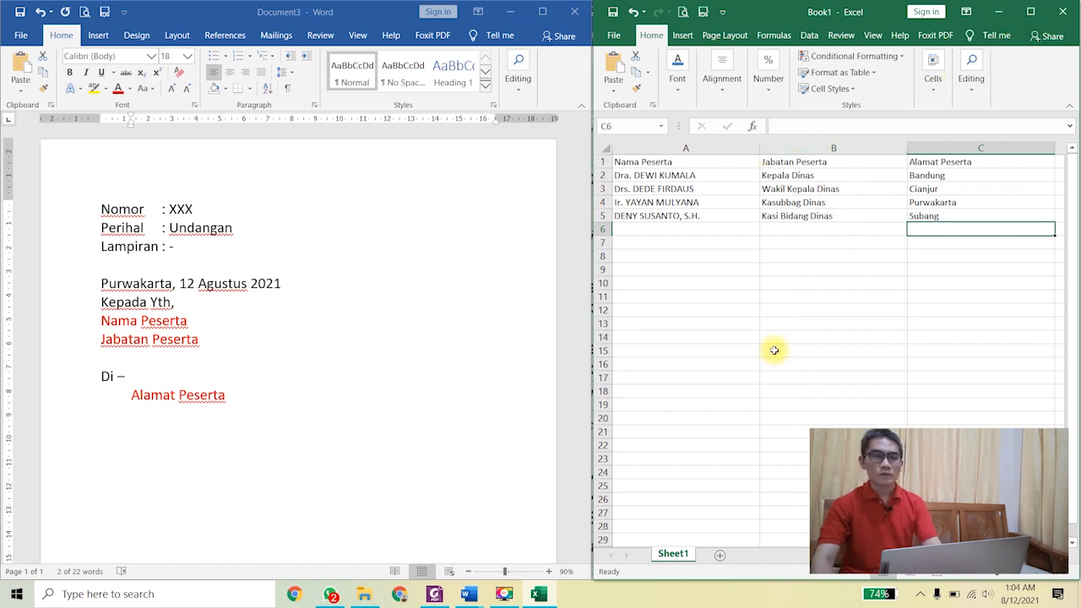
Step: Close Book1, choosing to save it, and create the Documents subfolder Integrasi Mail Merge (Surat Dinamis)
left_click(1061, 14)
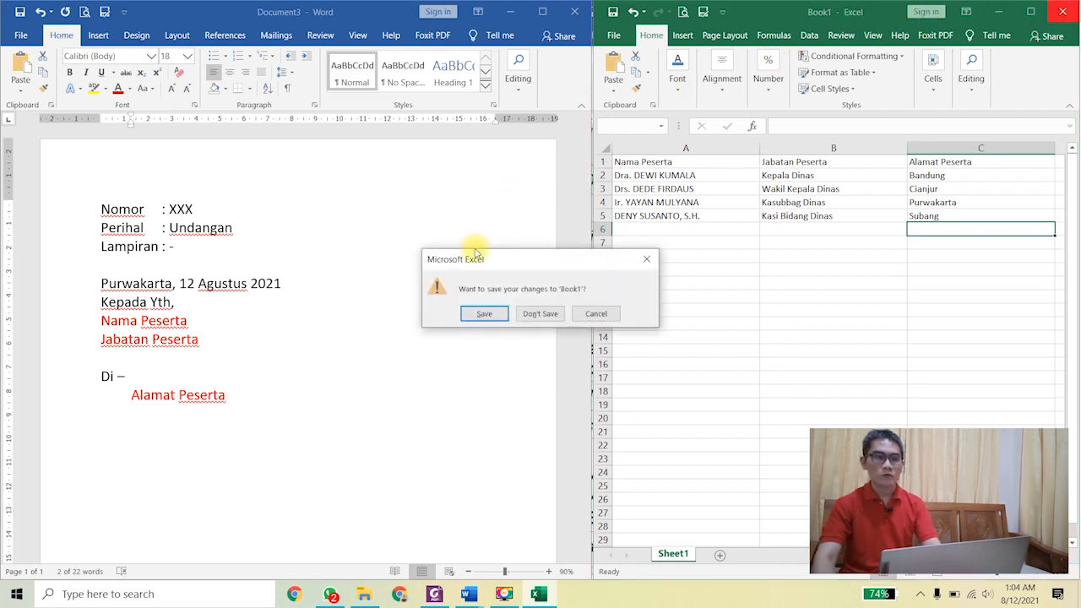
left_click(483, 312)
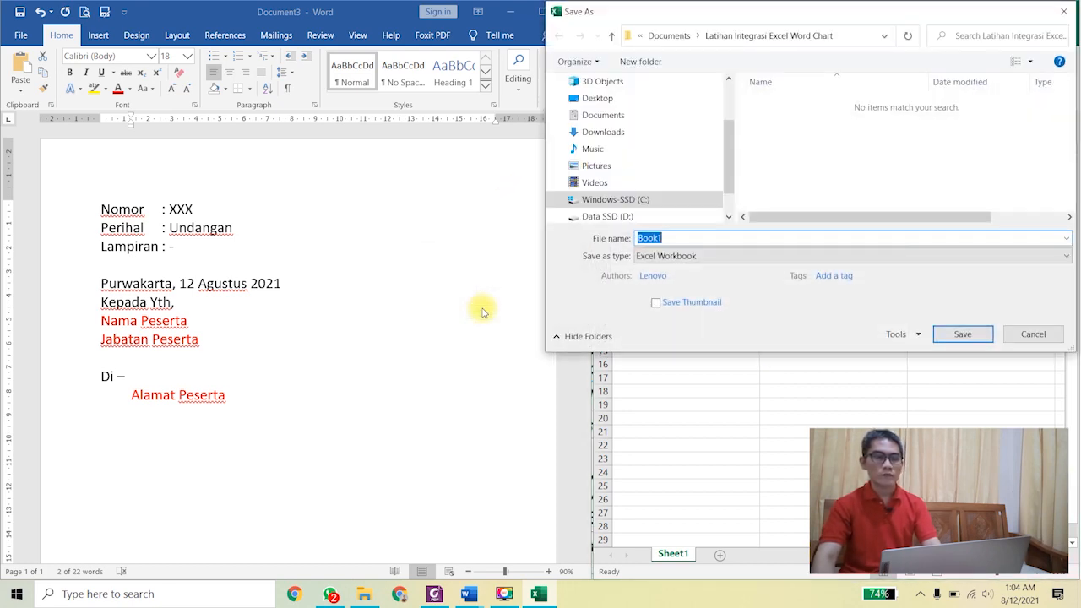
left_click(596, 118)
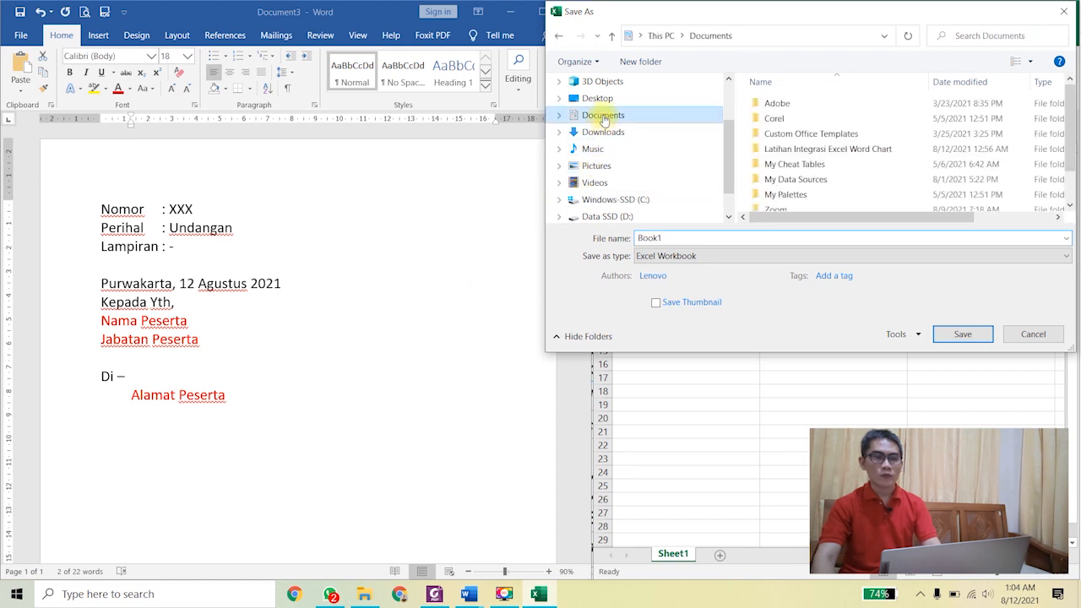
left_click(639, 63)
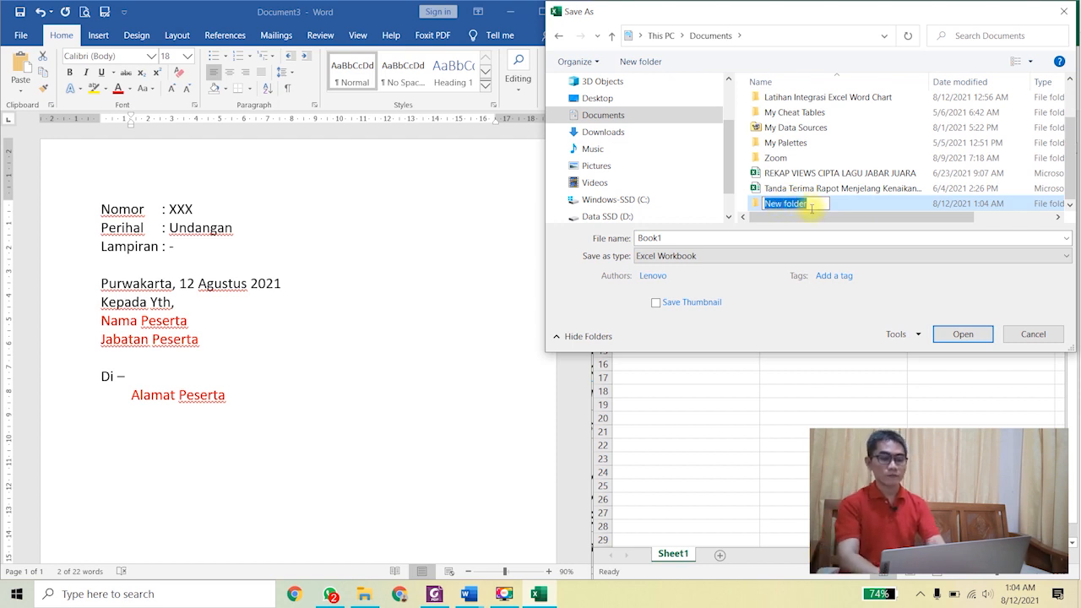
type("Integrasi Mail")
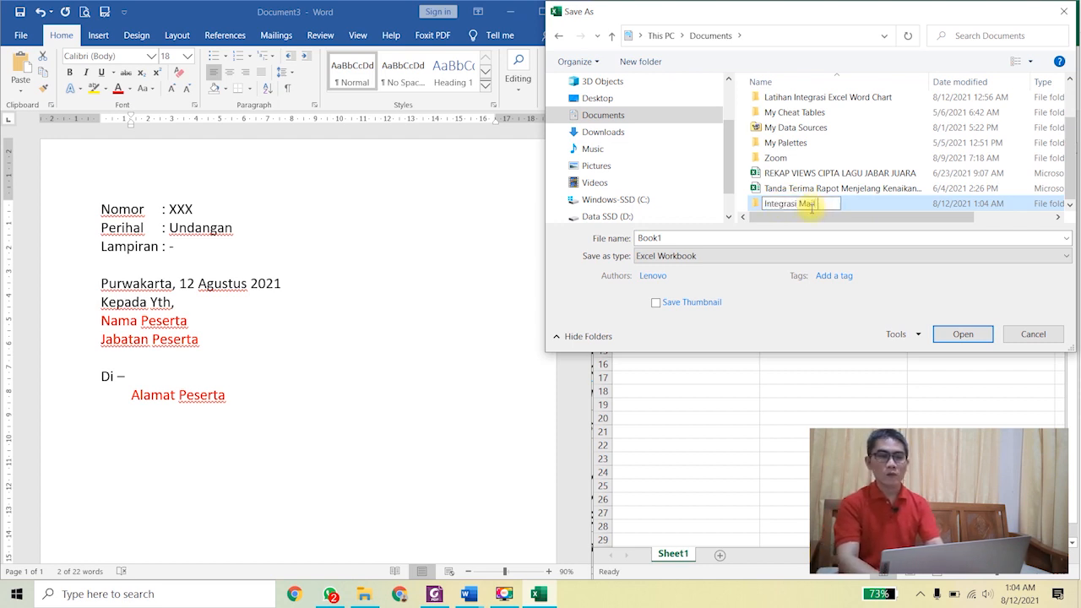
type(" Merge (Surat Dinamis")
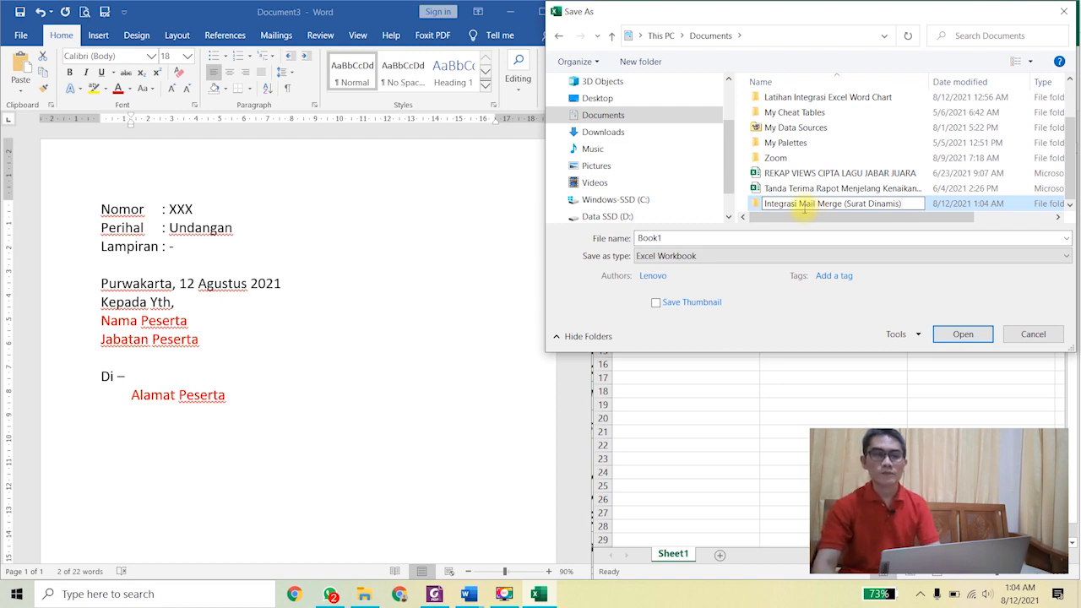
key("Return")
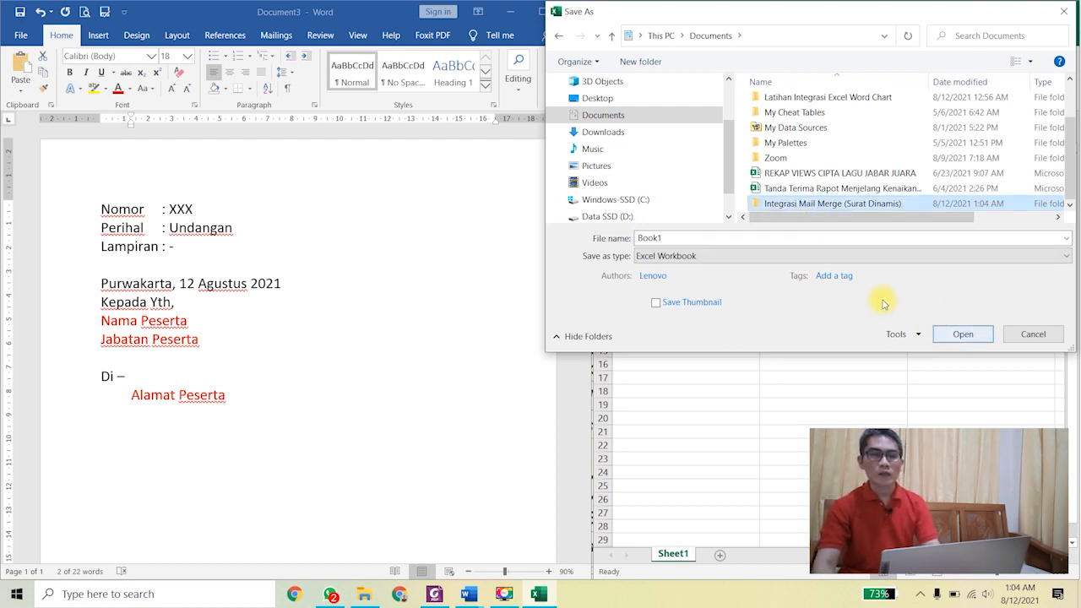
Step: Save the workbook as Undangan Dinas Excel inside the new folder
double_click(827, 204)
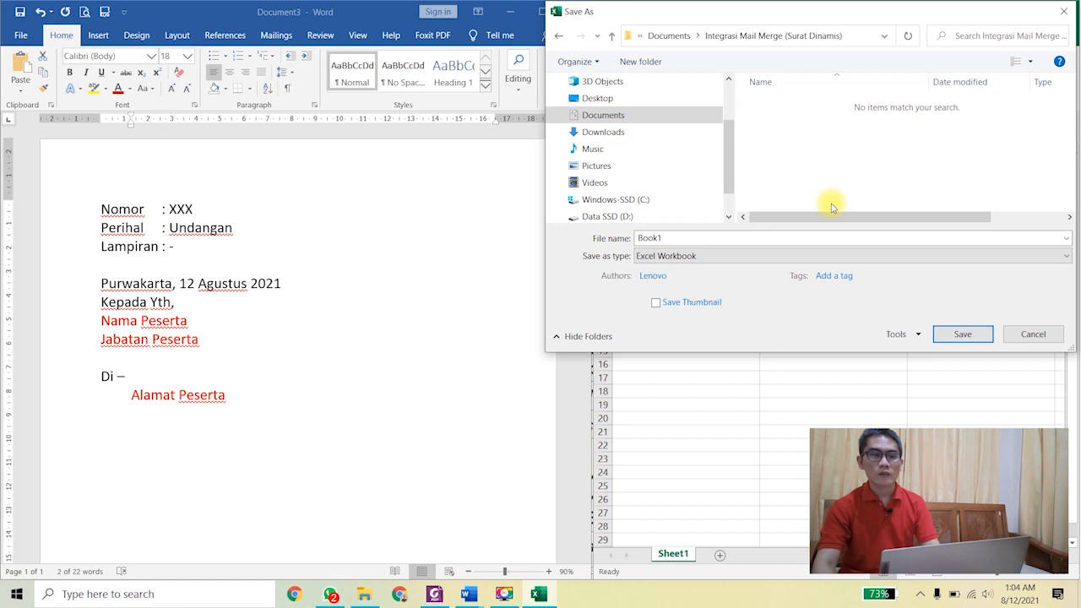
double_click(688, 238)
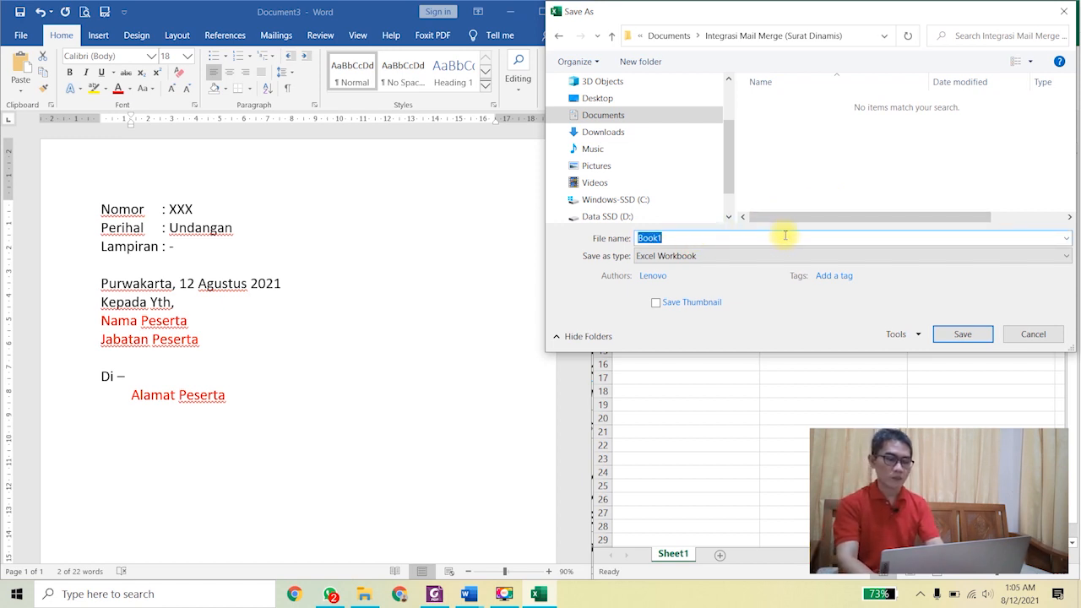
type("Undangan Dinas Excel")
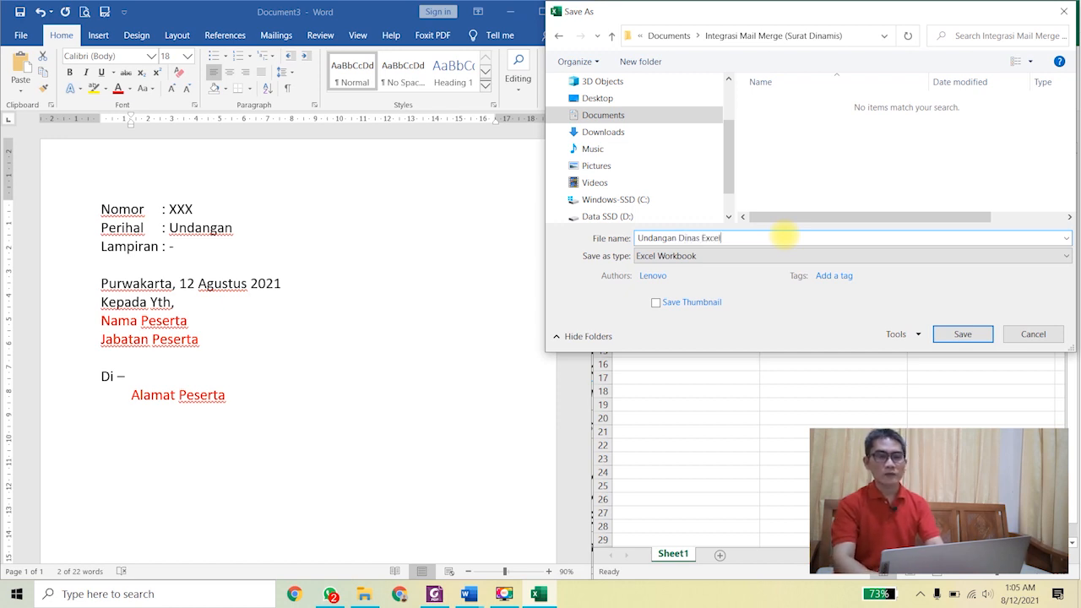
left_click(963, 334)
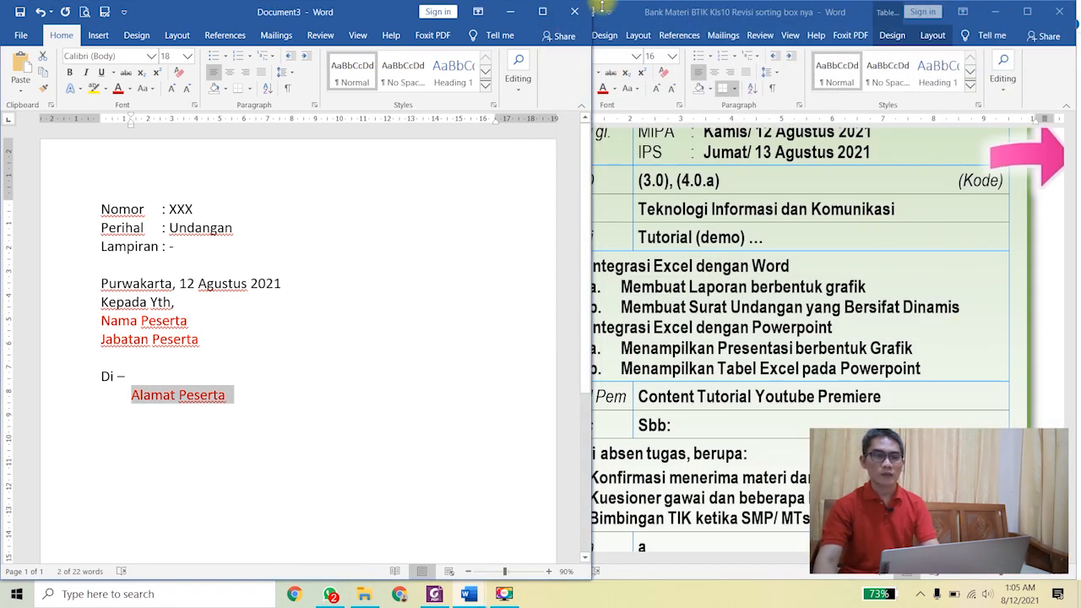
Step: Attach Sheet1$ of Undangan Dinas Excel, with headers, as the letter's existing recipient list
left_click(542, 11)
scroll(458, 330, "up", 4)
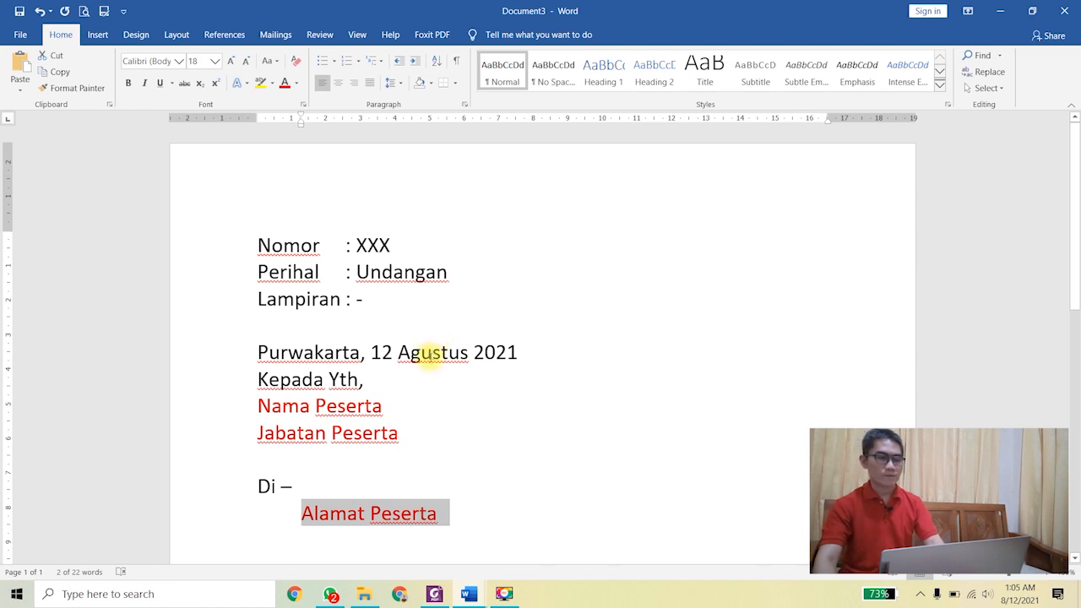
scroll(431, 361, "down", 1)
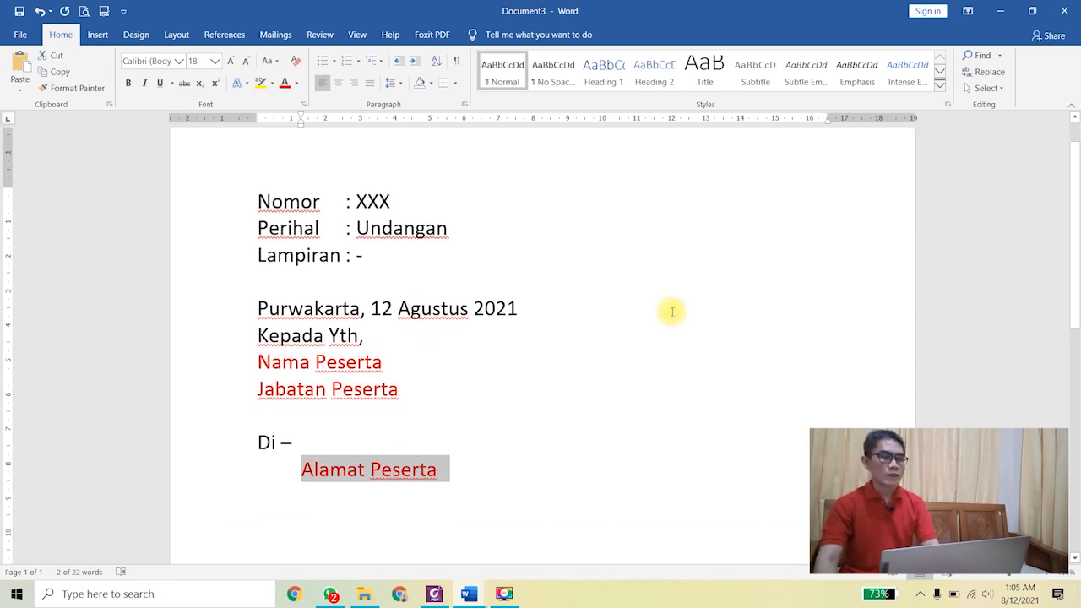
left_click(277, 36)
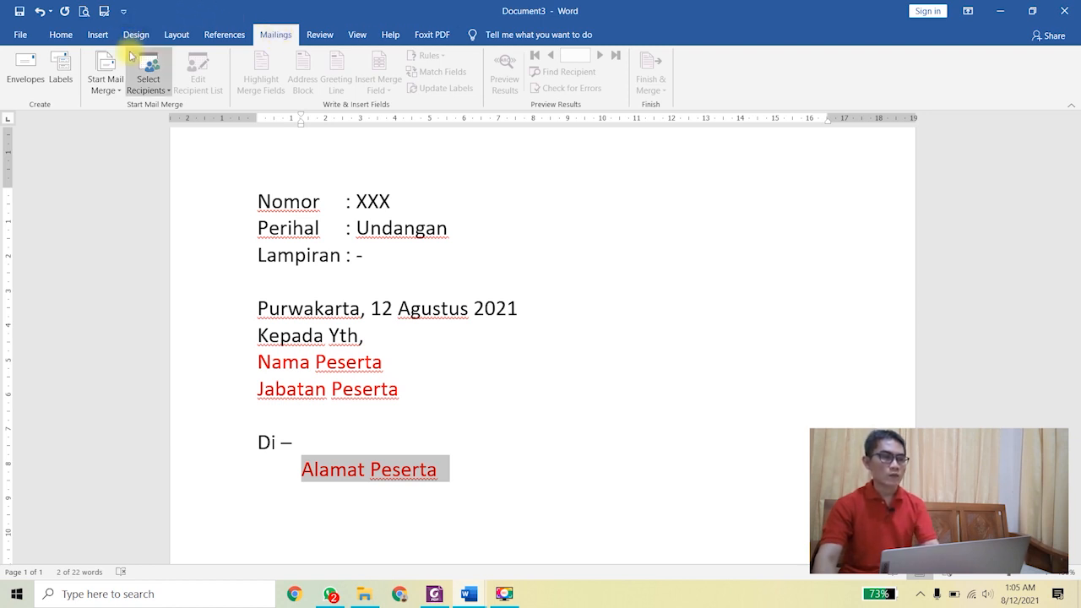
left_click(144, 93)
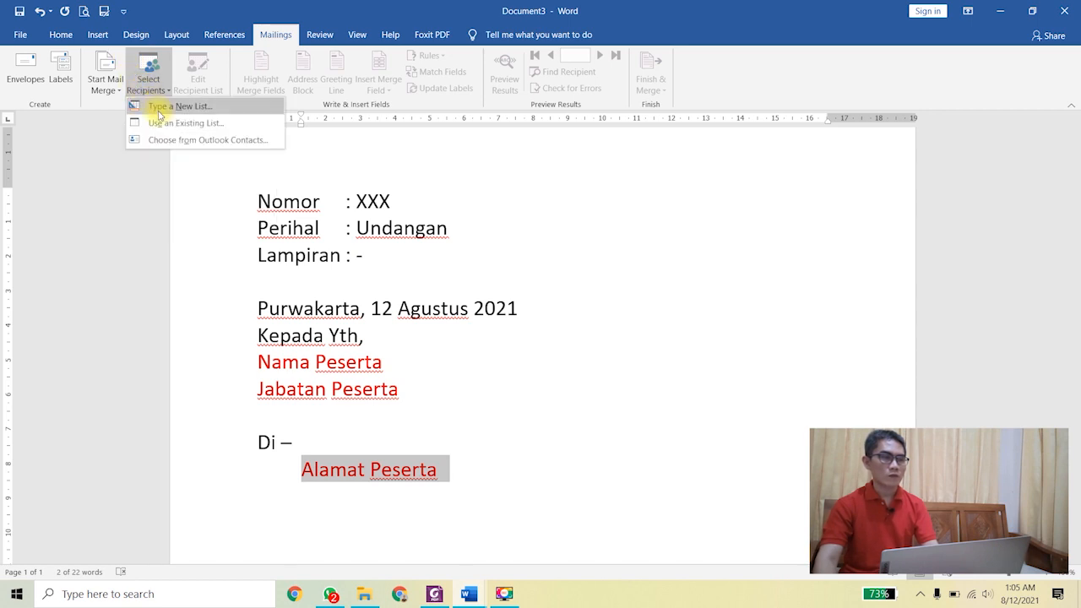
left_click(236, 127)
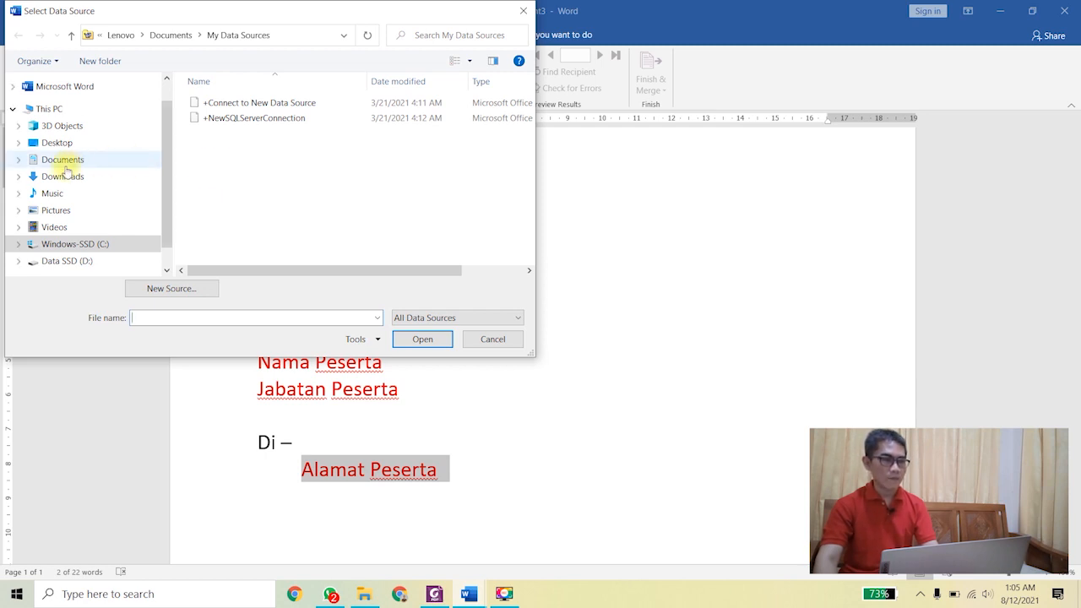
left_click(21, 159)
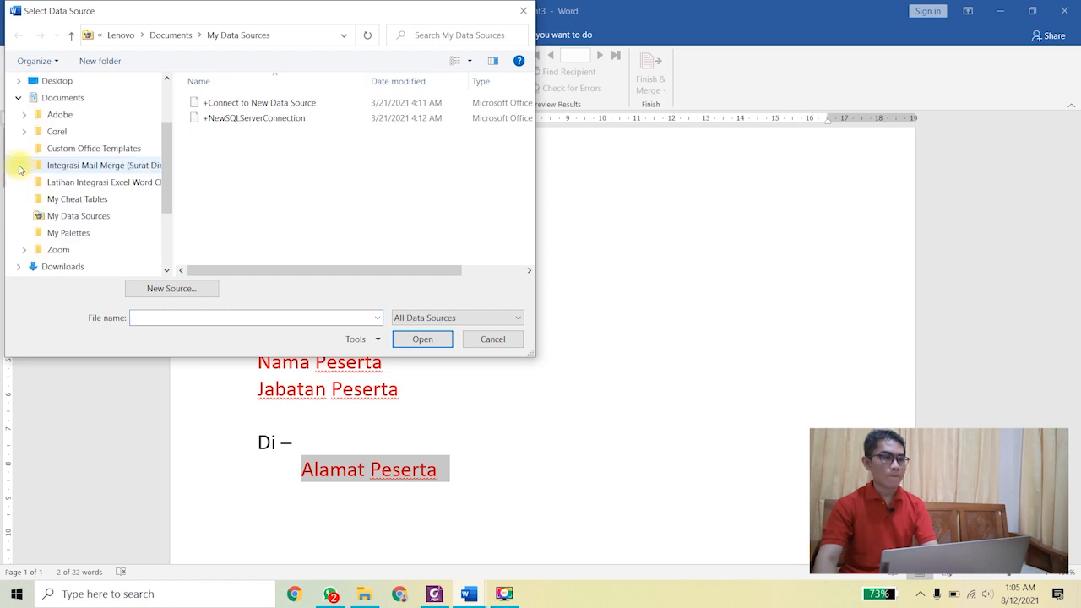
left_click(81, 171)
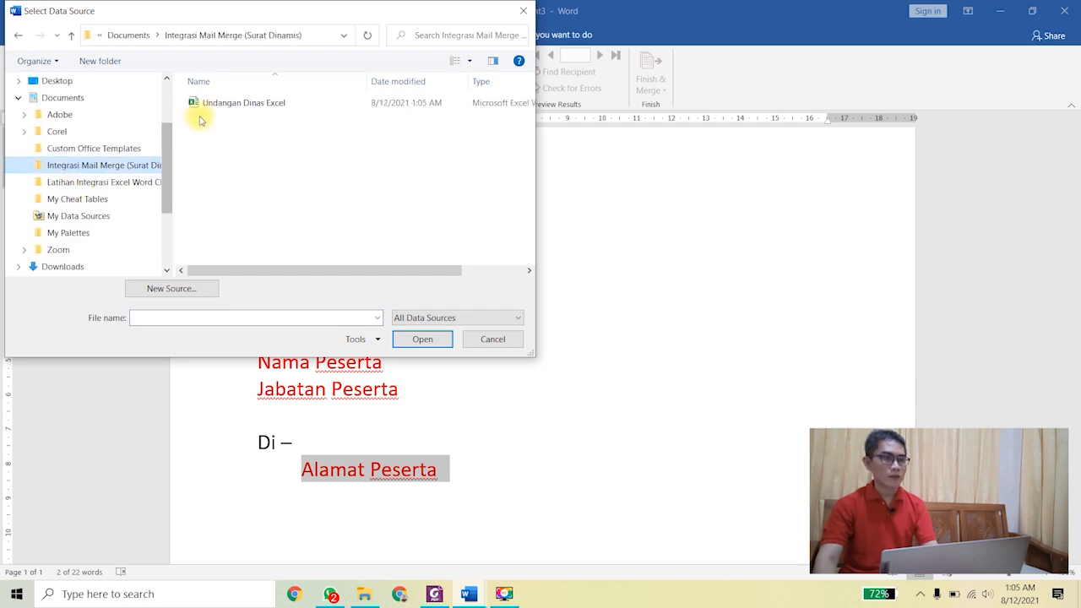
left_click(218, 108)
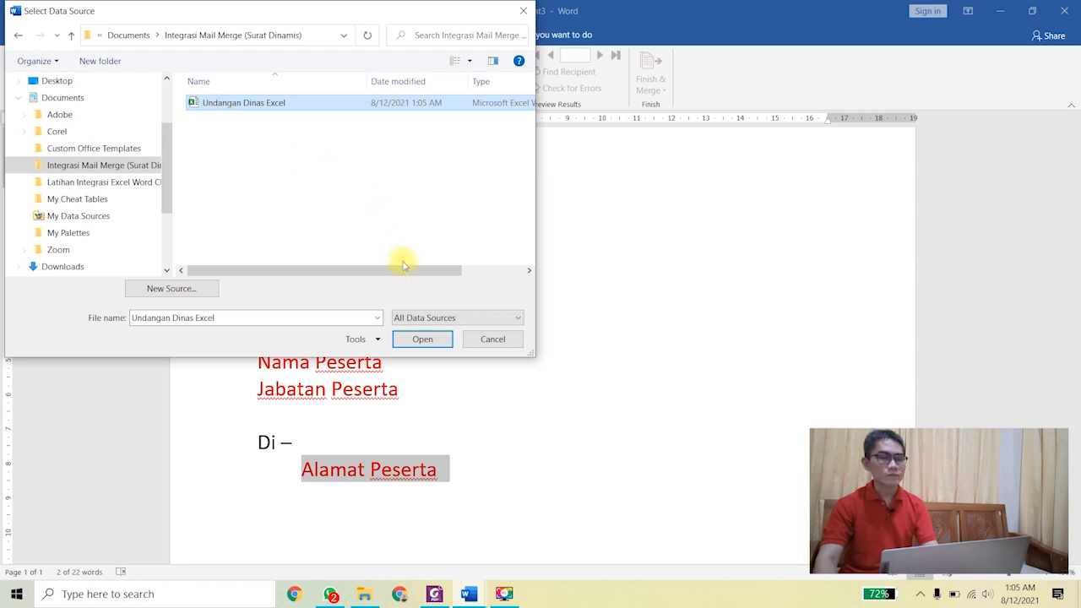
left_click(428, 341)
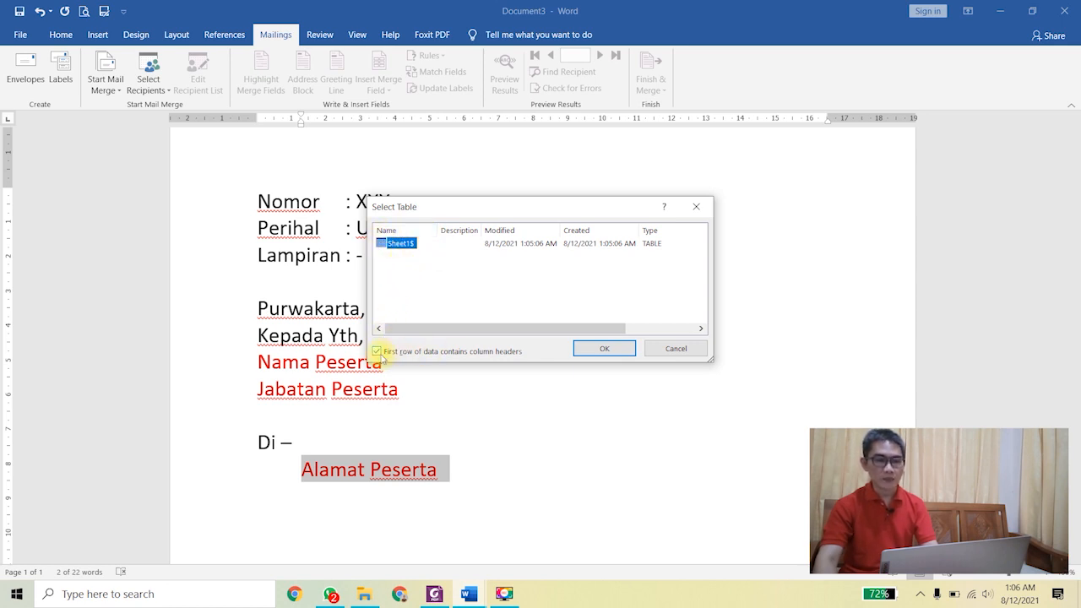
left_click(605, 348)
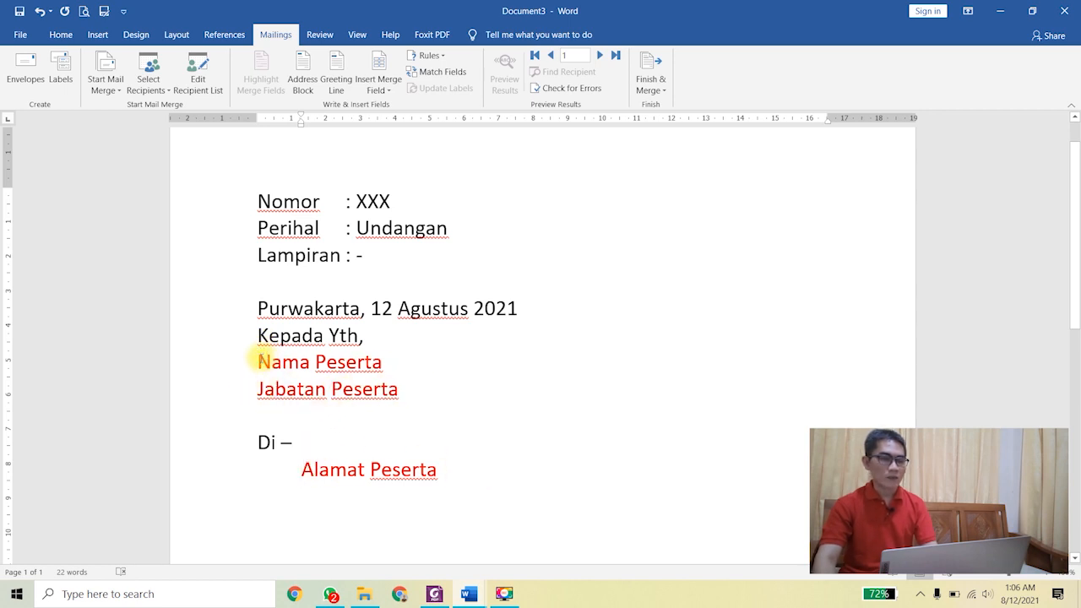
Step: Swap the three red placeholders for the «Nama_Peserta», «Jabatan_Peserta_» and «Alamat_Peserta» merge fields
left_click_drag(258, 361, 411, 366)
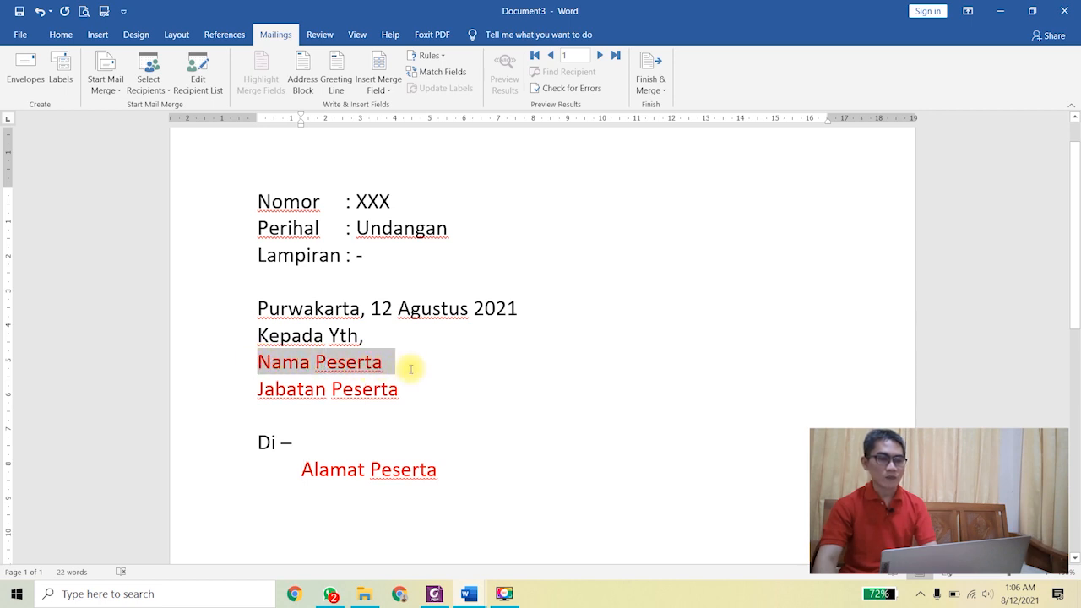
left_click(371, 91)
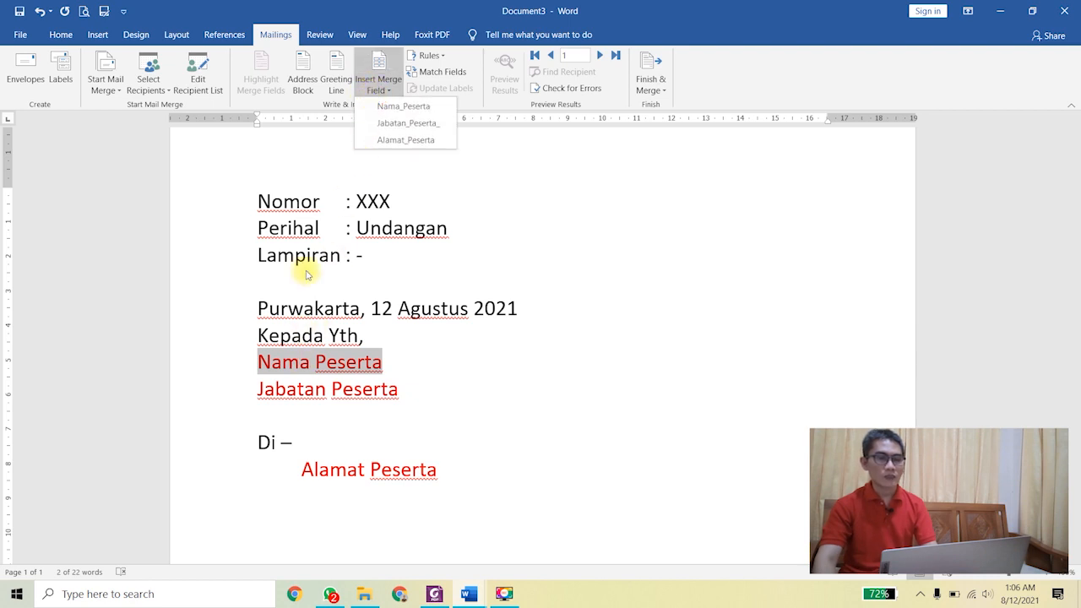
left_click(373, 106)
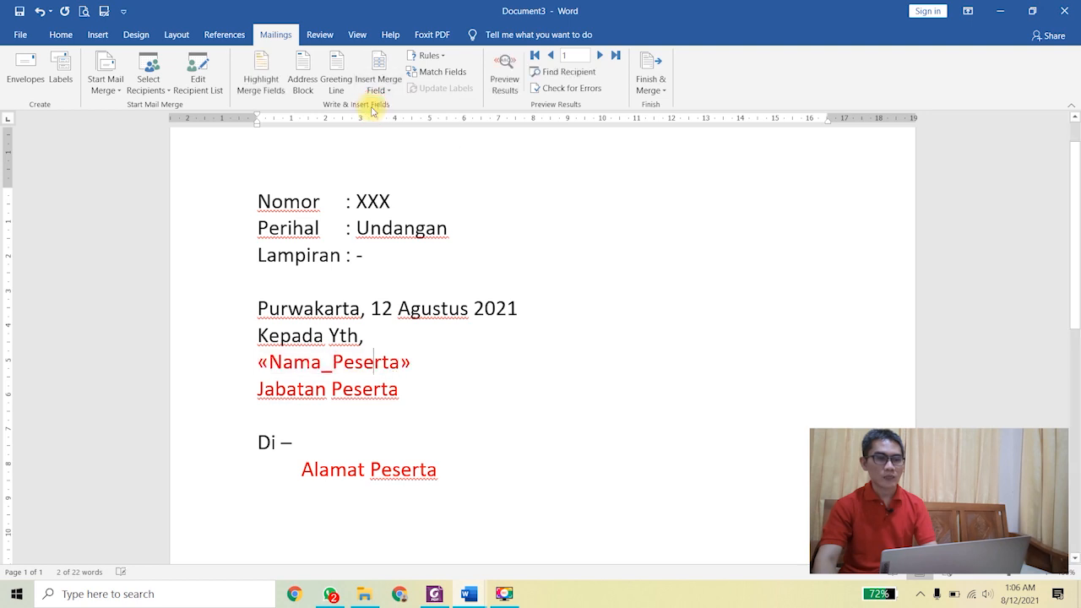
left_click_drag(255, 388, 398, 388)
left_click(377, 89)
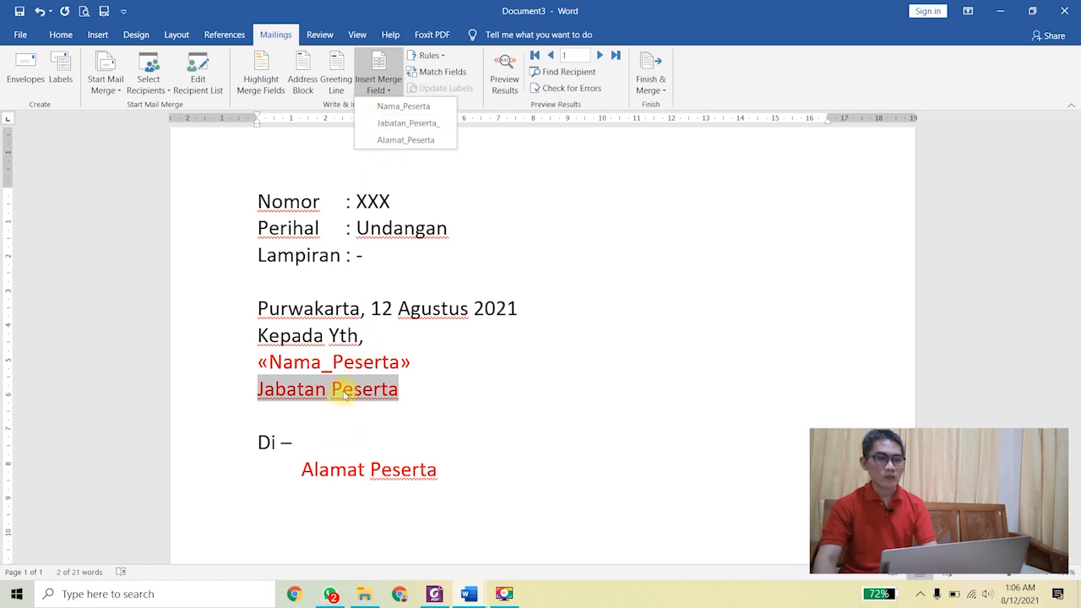
left_click(396, 127)
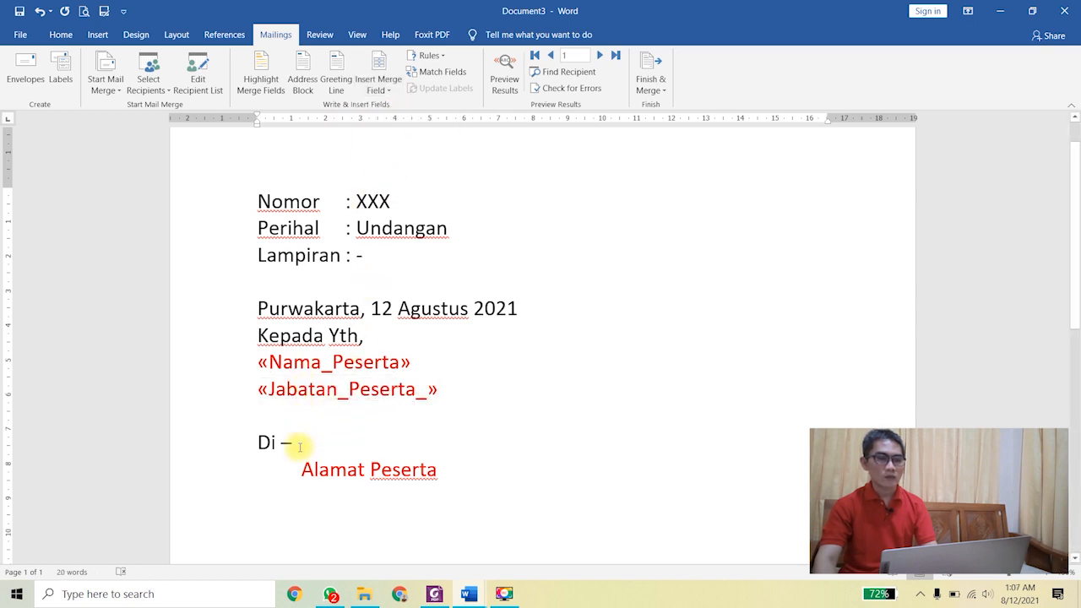
left_click_drag(302, 470, 440, 471)
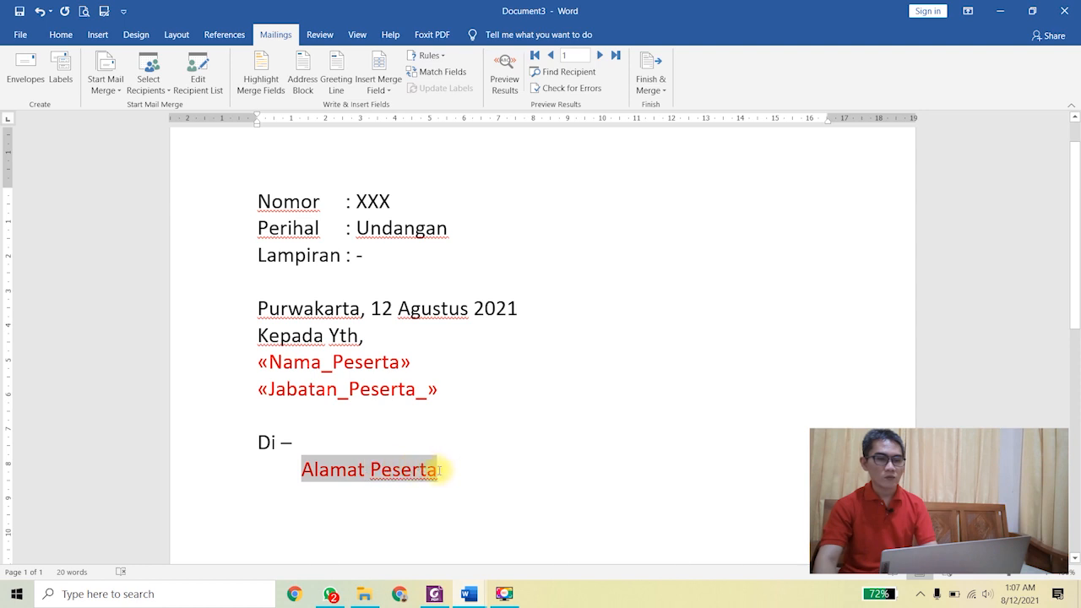
left_click(379, 85)
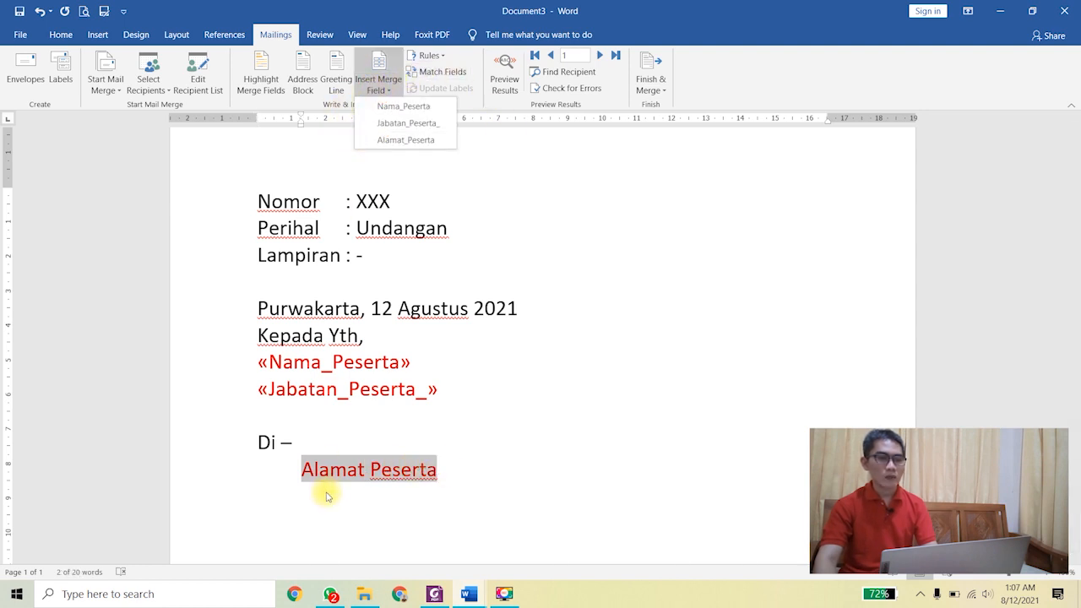
left_click(397, 140)
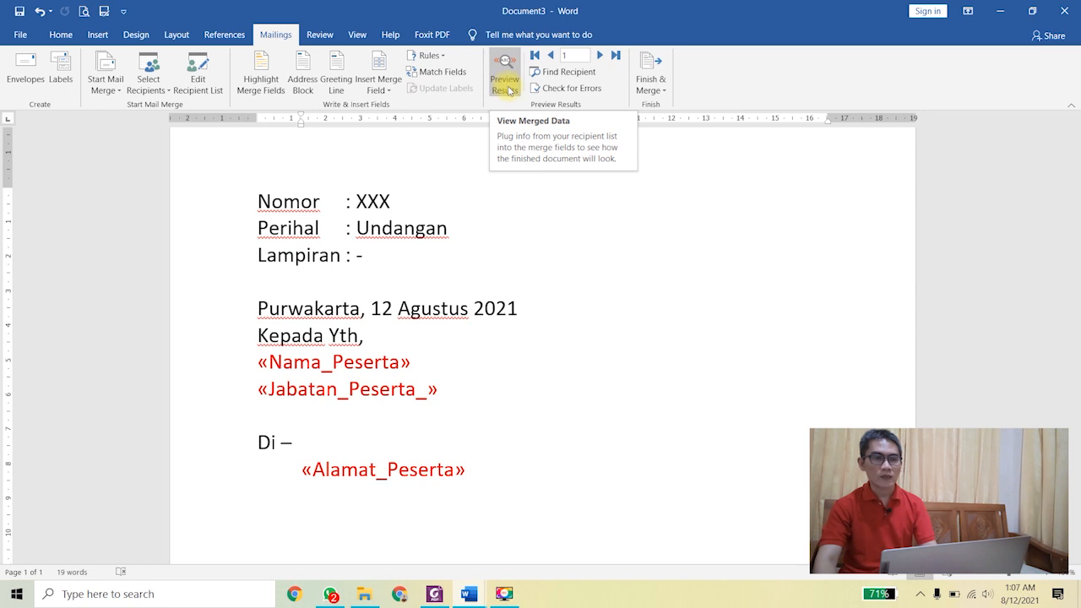
Step: Preview merged results, step forward to record 4, then back to record 1
left_click(507, 80)
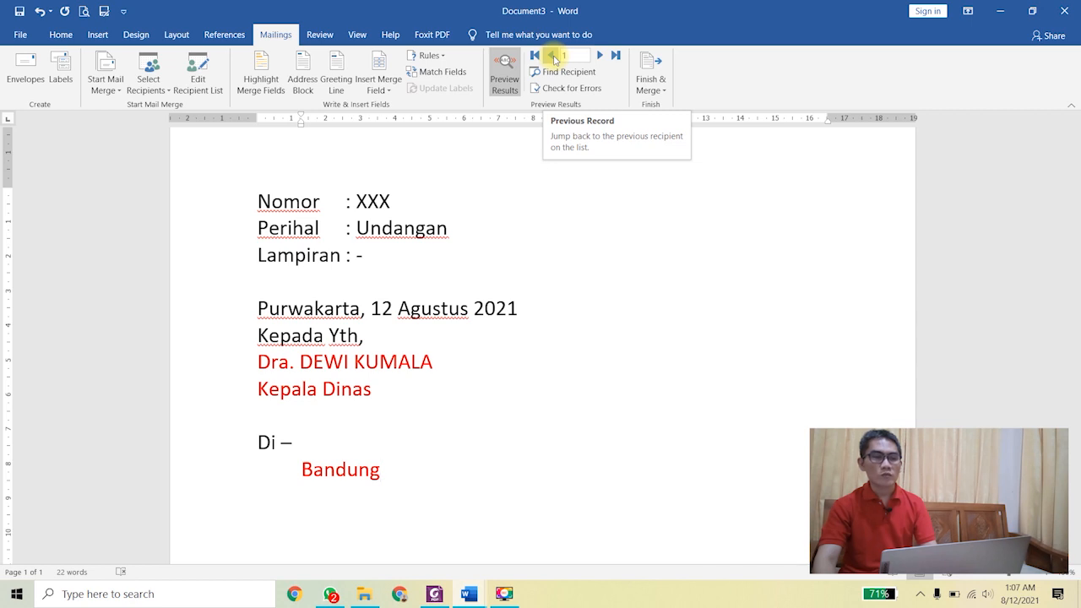
left_click(601, 56)
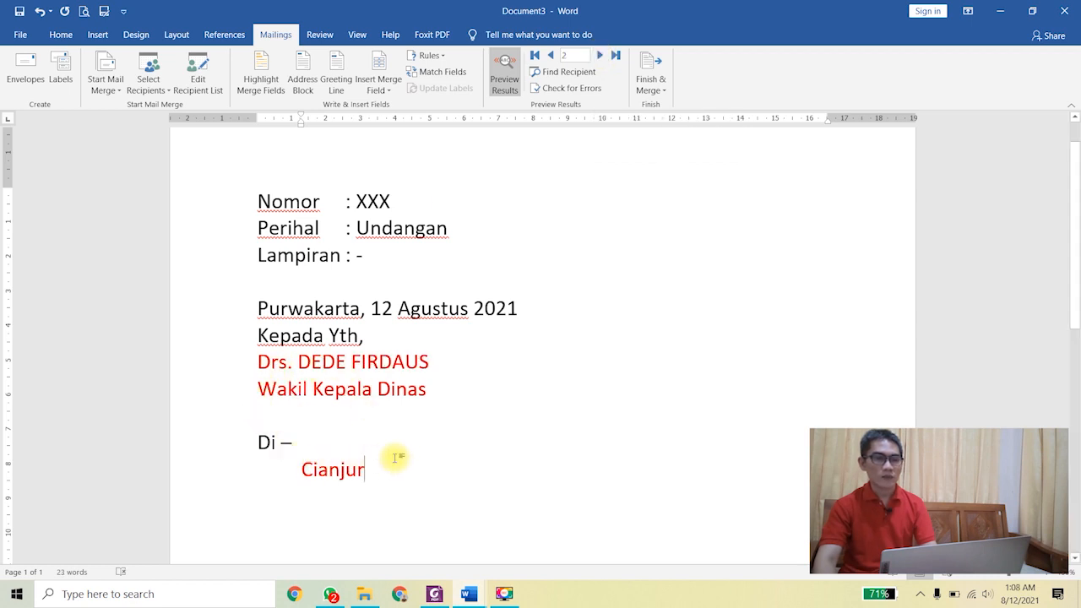
left_click(597, 55)
left_click(597, 55)
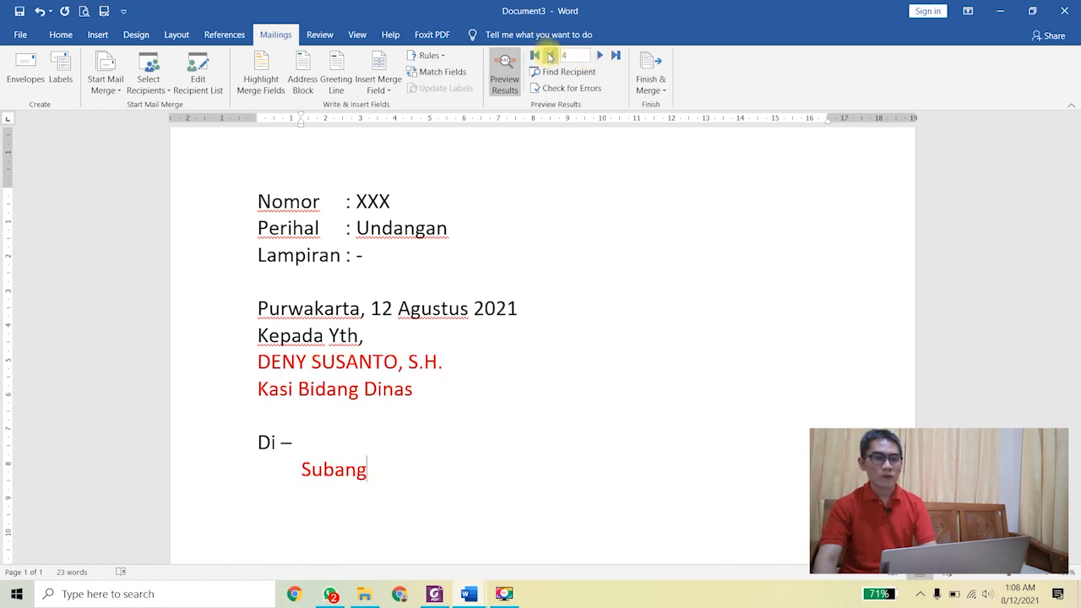
left_click(550, 56)
left_click(549, 57)
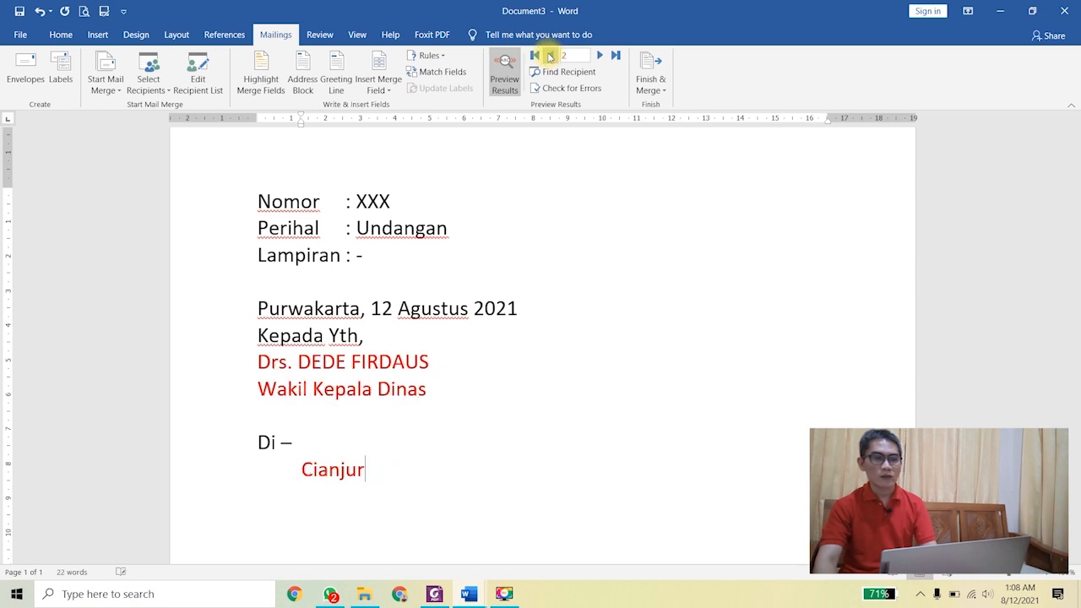
left_click(549, 57)
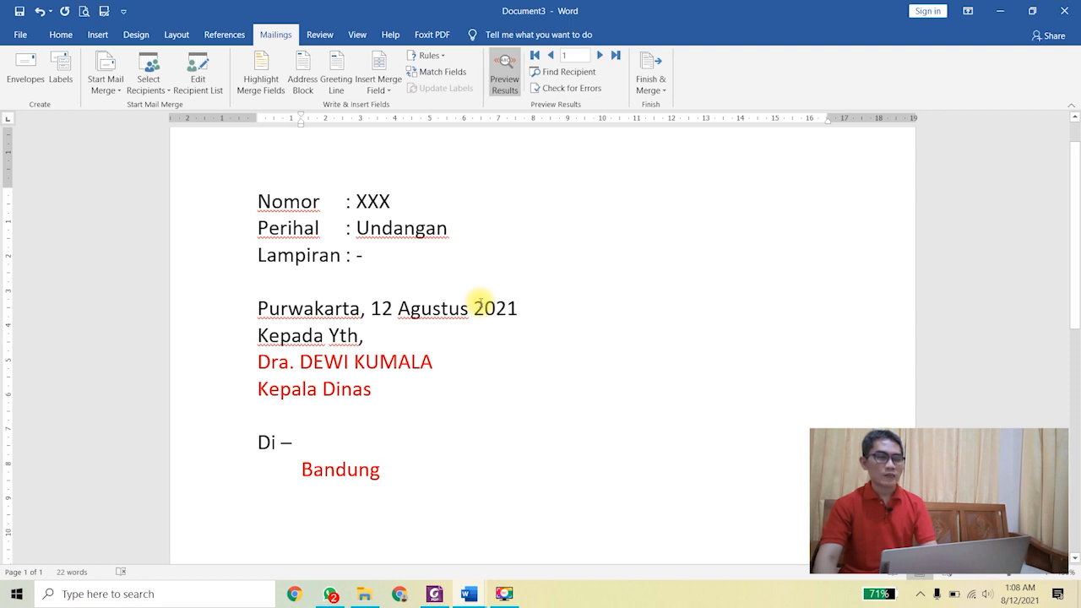
Step: Print the letter previewed for record 1 from the File > Print screen
left_click(20, 36)
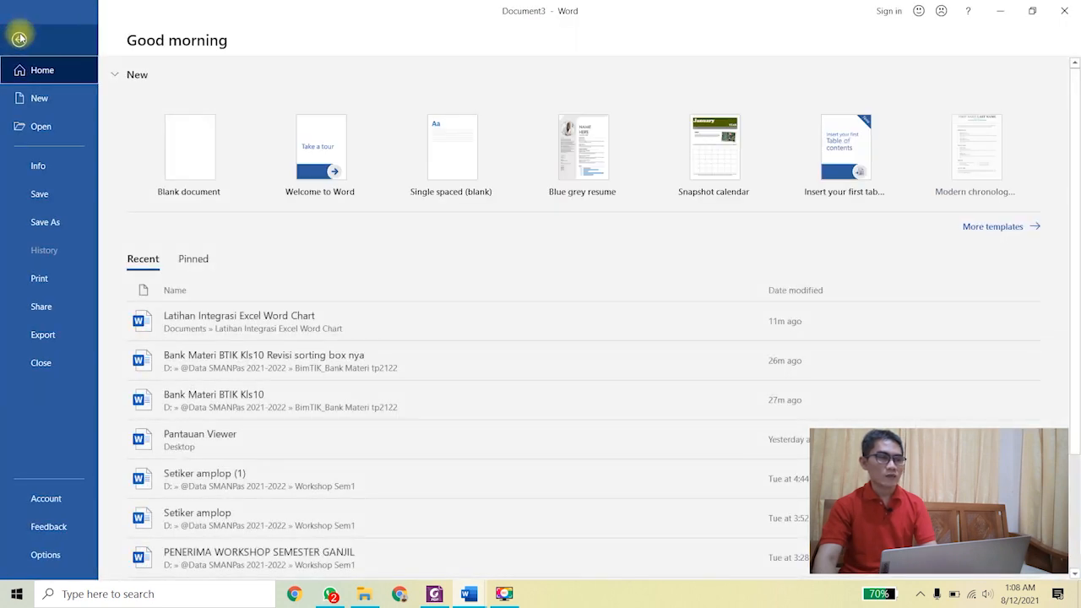
left_click(37, 277)
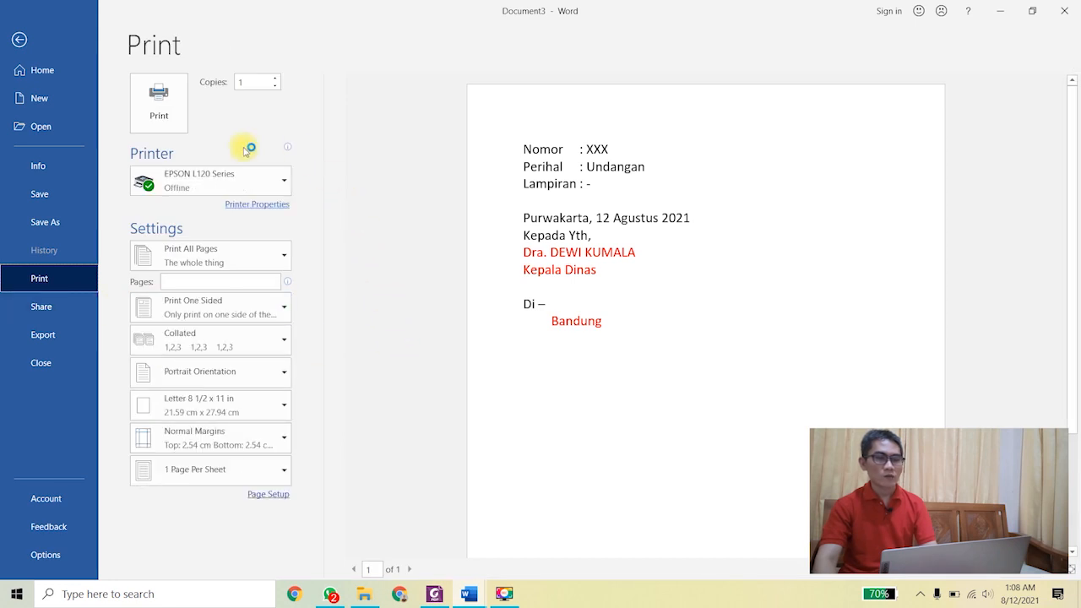
left_click(158, 111)
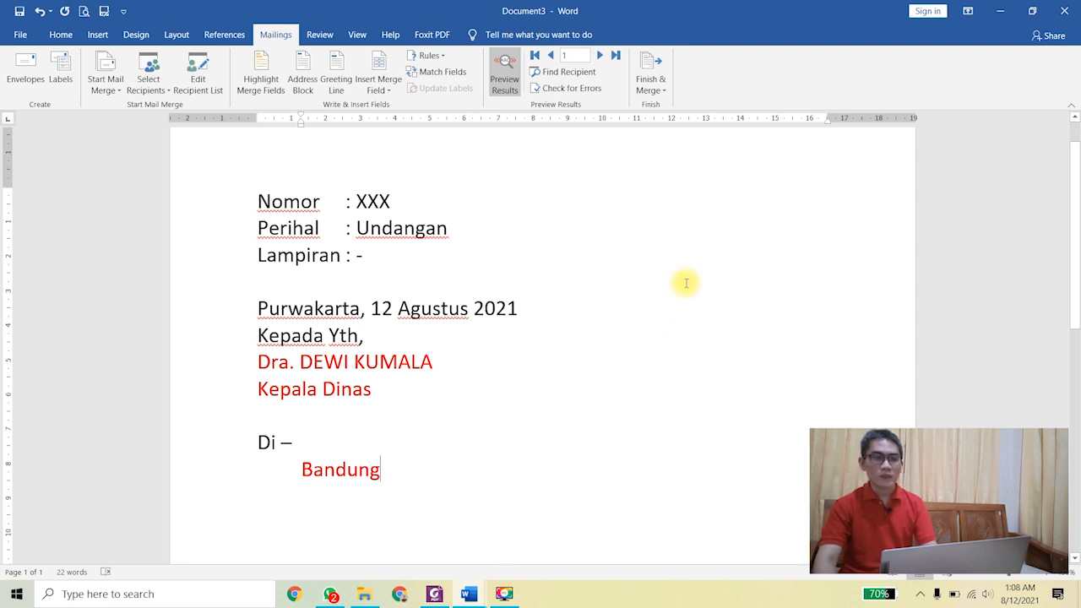
Step: Start Finish & Merge printing for records 3 to 3, then cancel the Print dialog
left_click(661, 97)
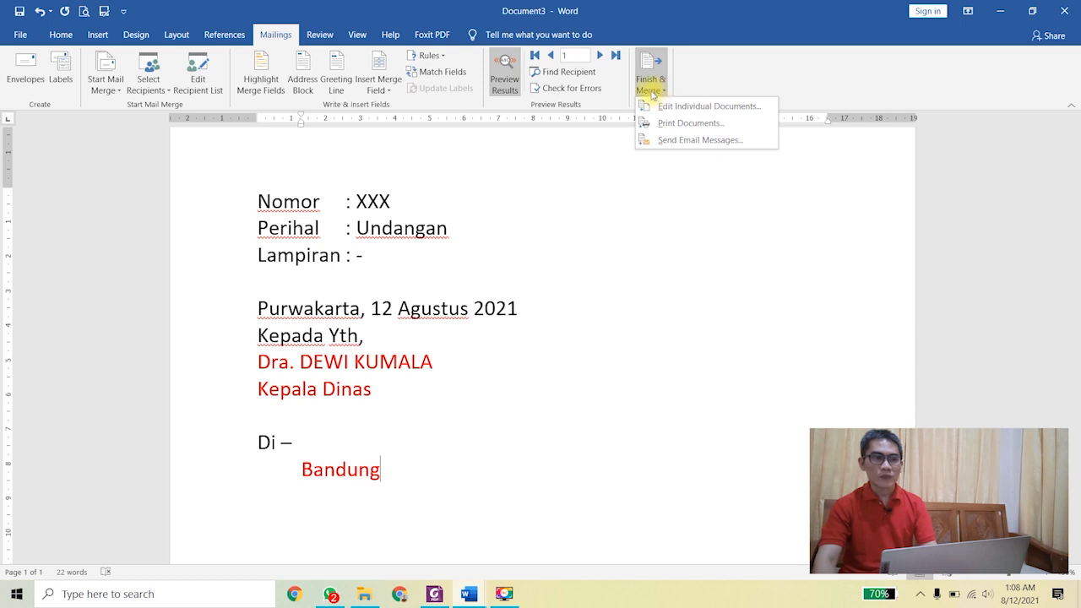
left_click(646, 124)
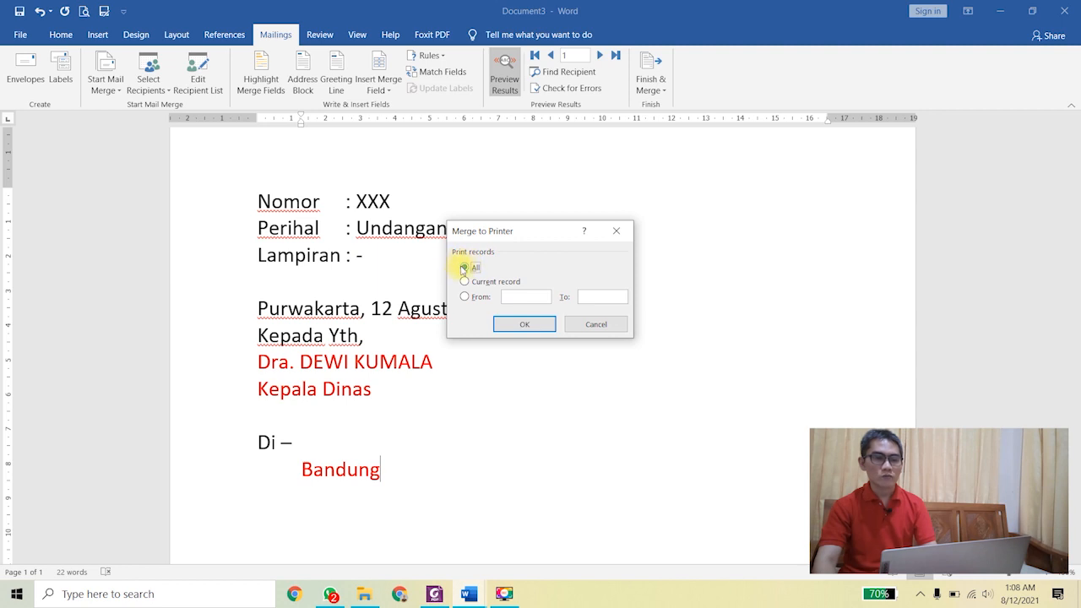
left_click(463, 284)
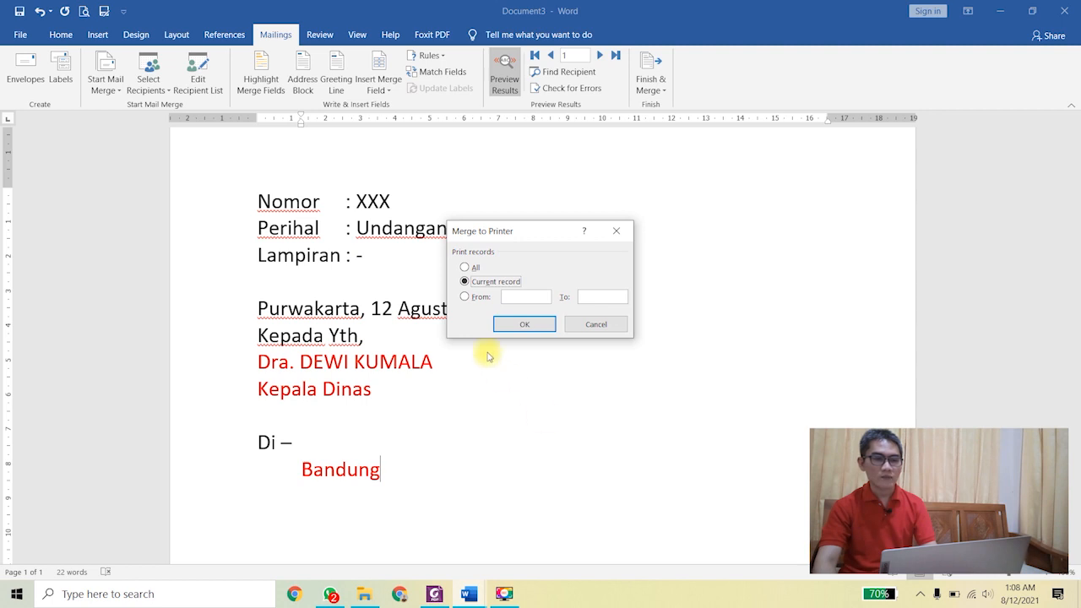
left_click(465, 298)
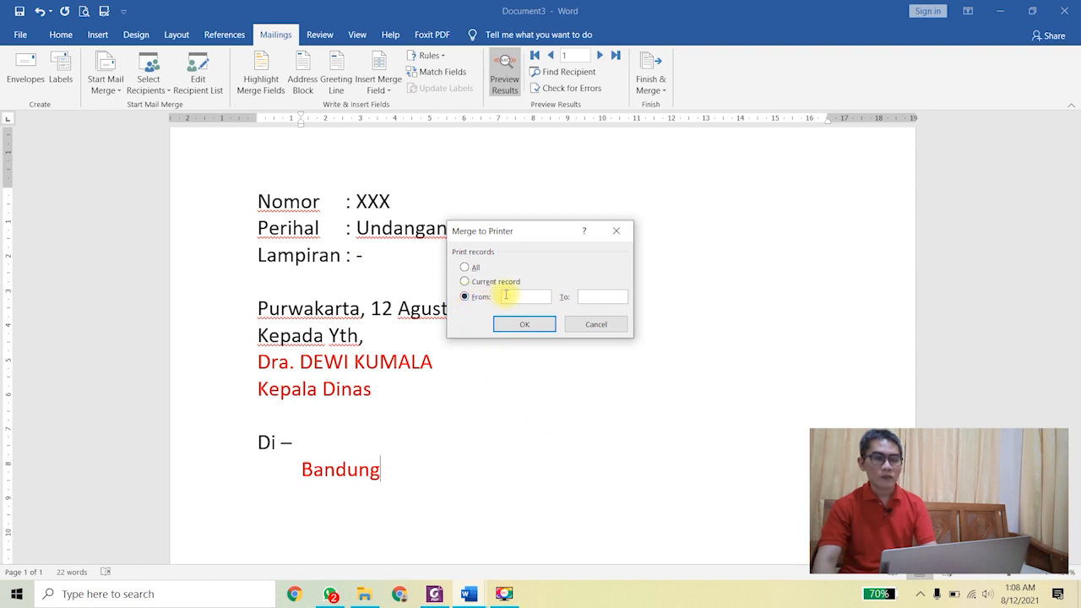
type("3")
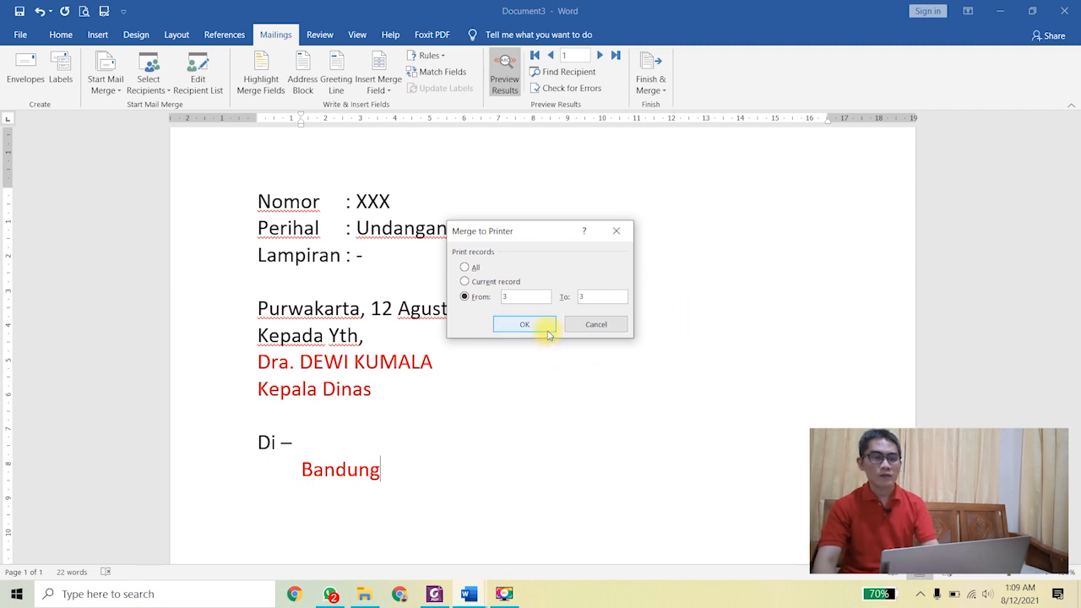
left_click(525, 325)
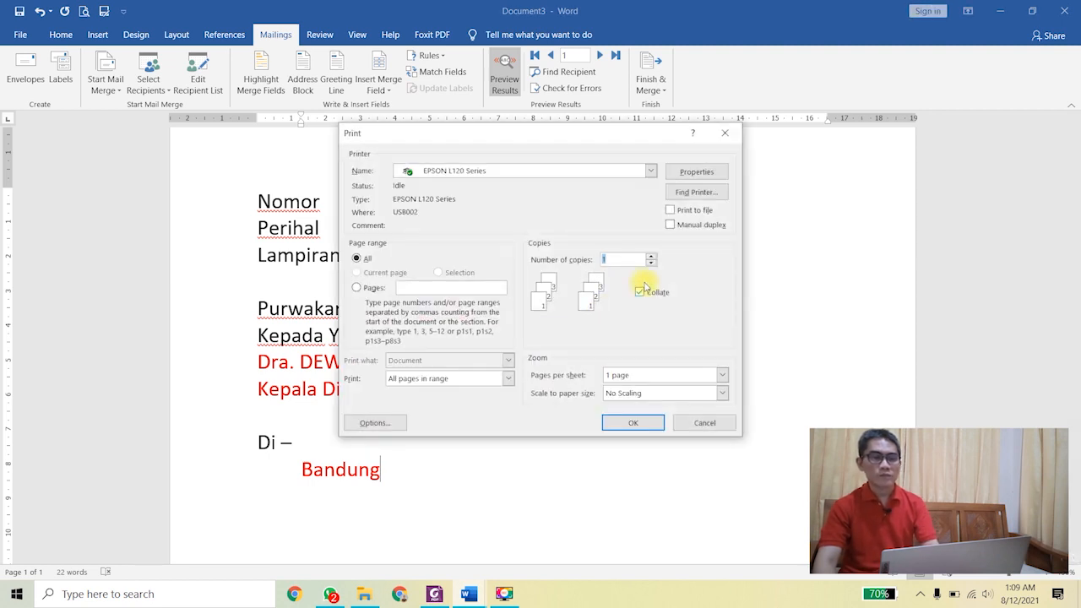
left_click(704, 422)
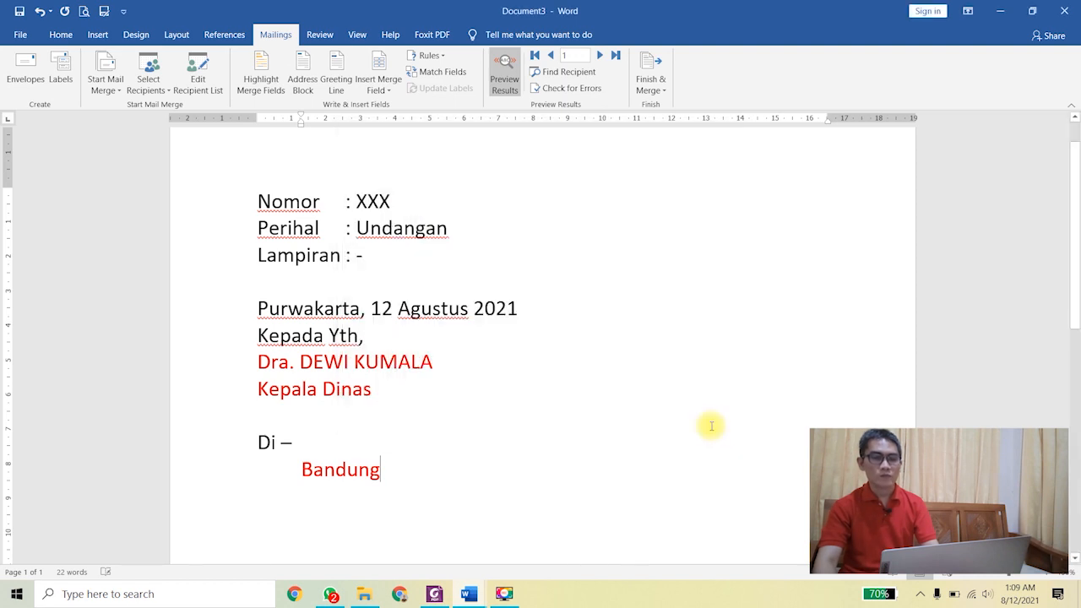
Step: Save the letter on closing as Undangan Dinas Word in Integrasi Mail Merge (Surat Dinamis)
left_click(1064, 10)
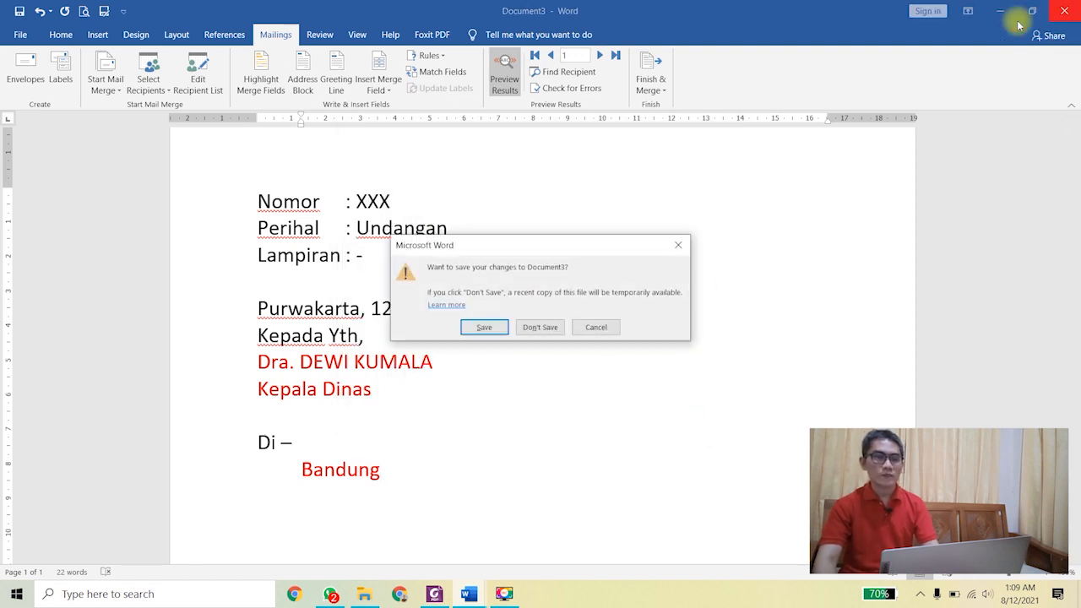
left_click(475, 326)
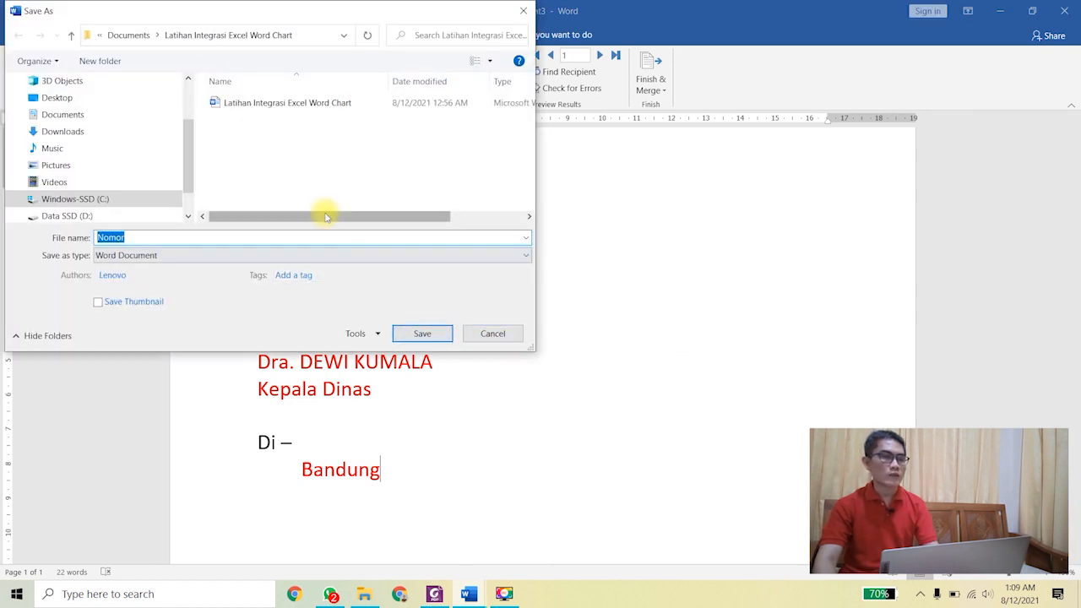
left_click(158, 37)
left_click(193, 96)
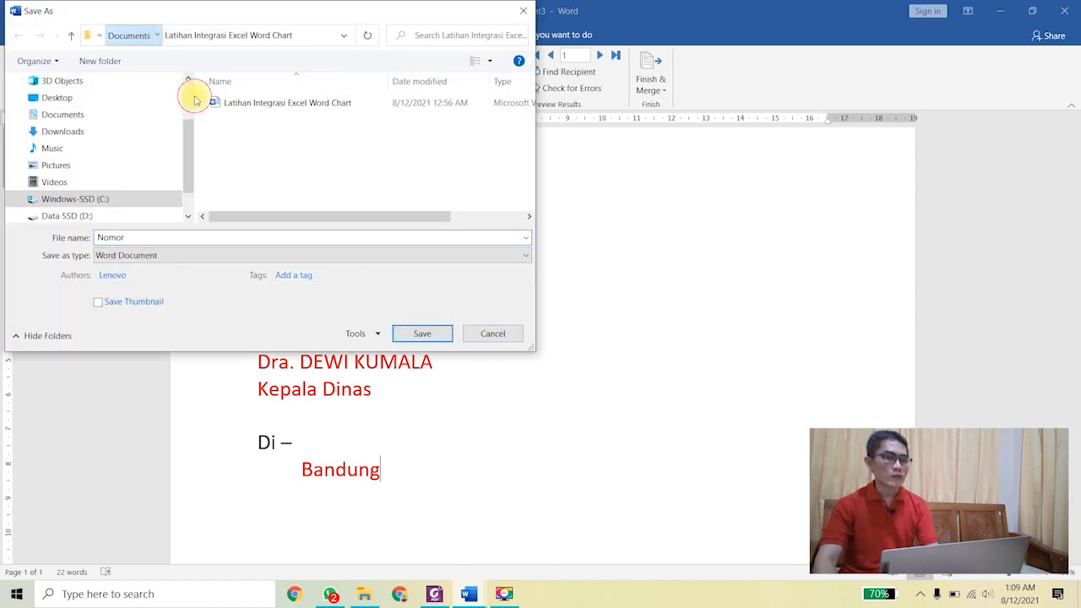
double_click(152, 239)
key("BackSpace")
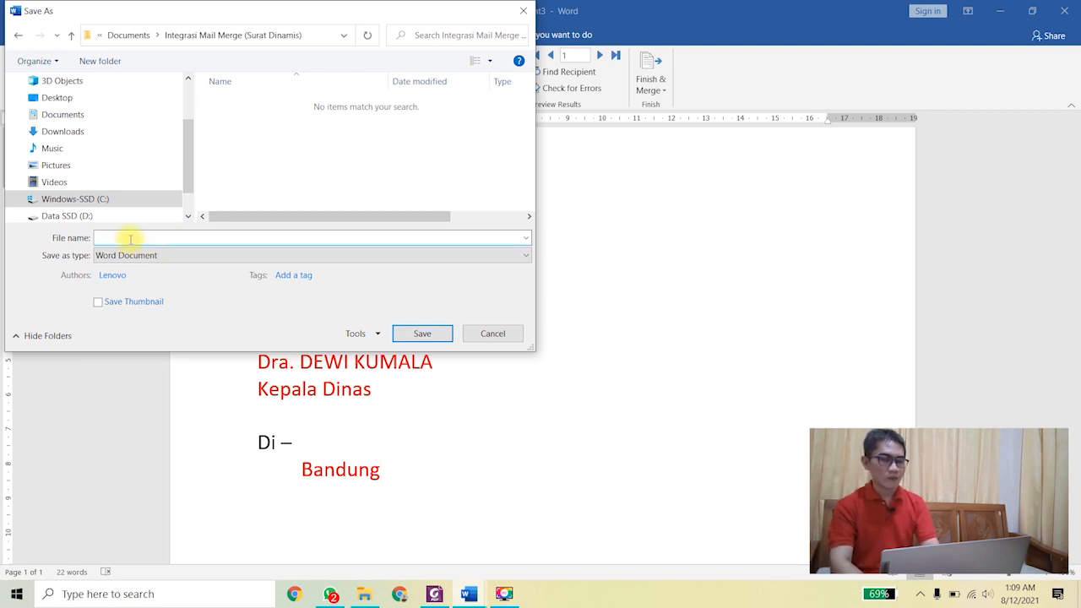
type("Unda")
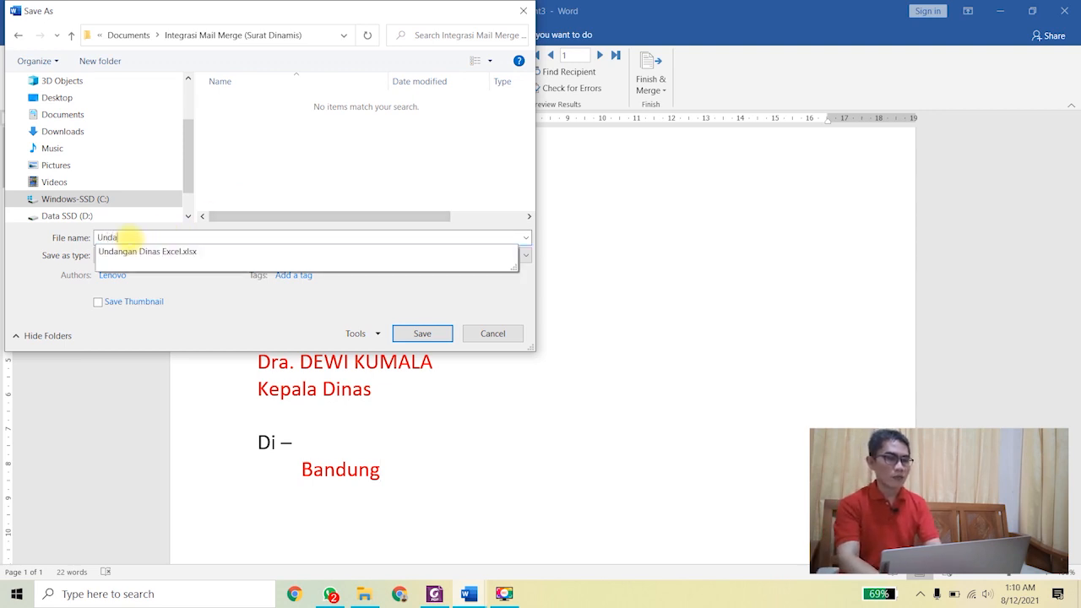
type("n")
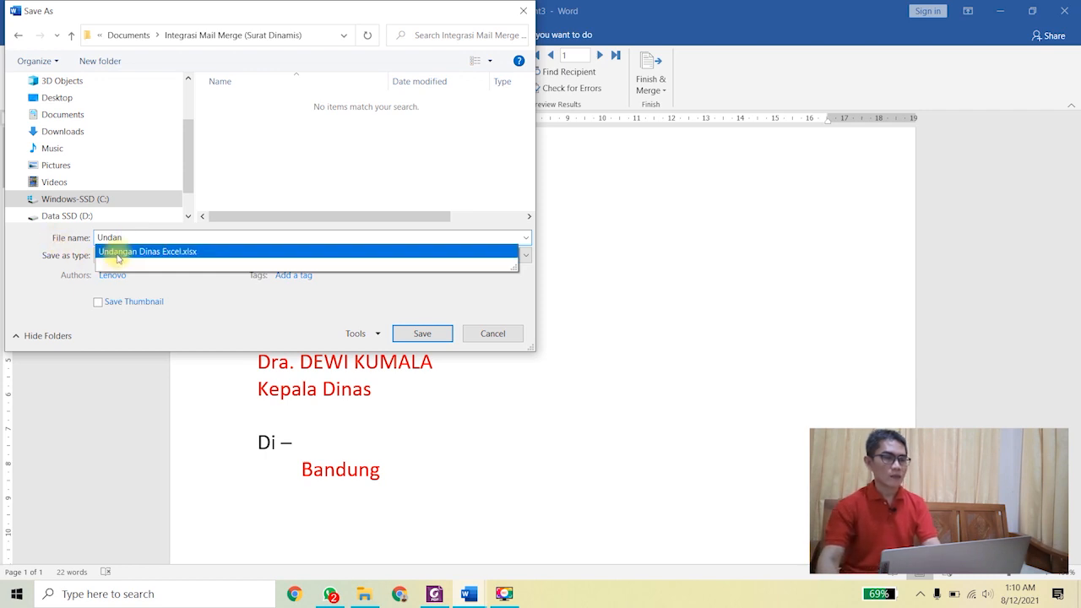
left_click(119, 253)
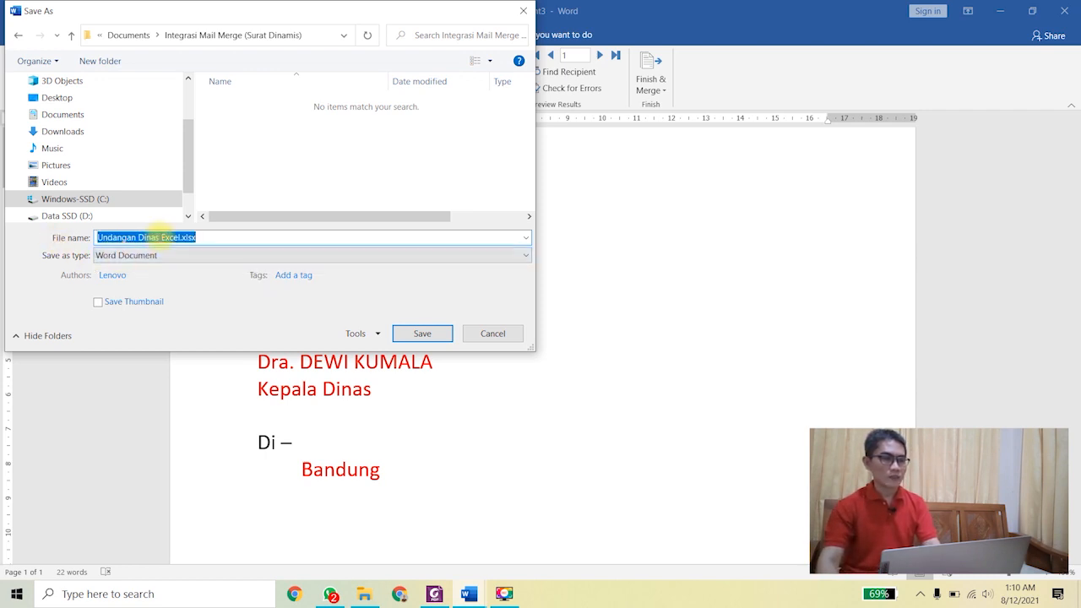
left_click_drag(161, 237, 217, 236)
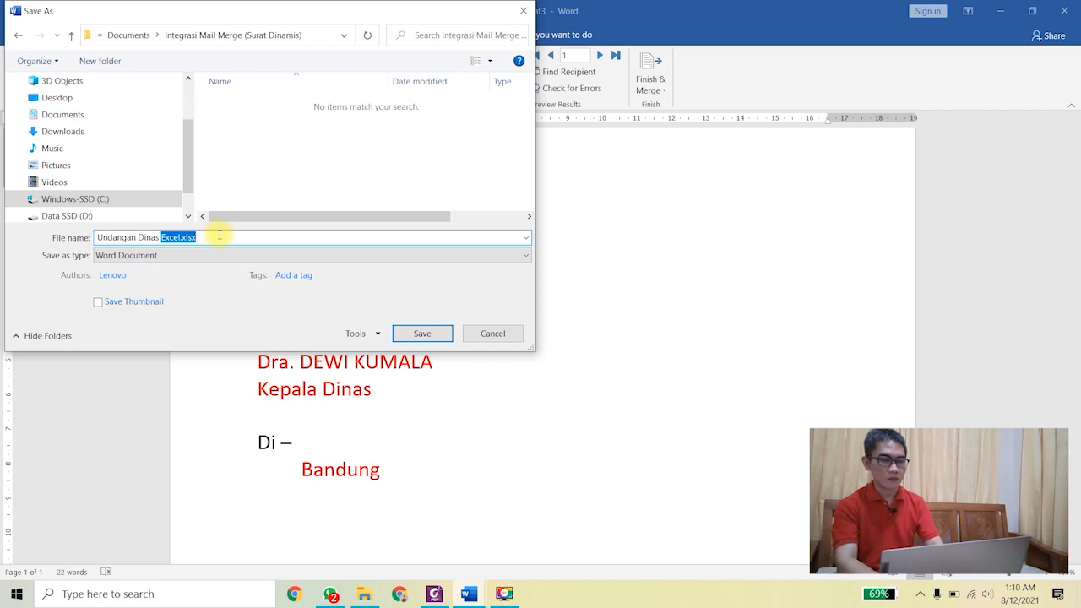
type("Word")
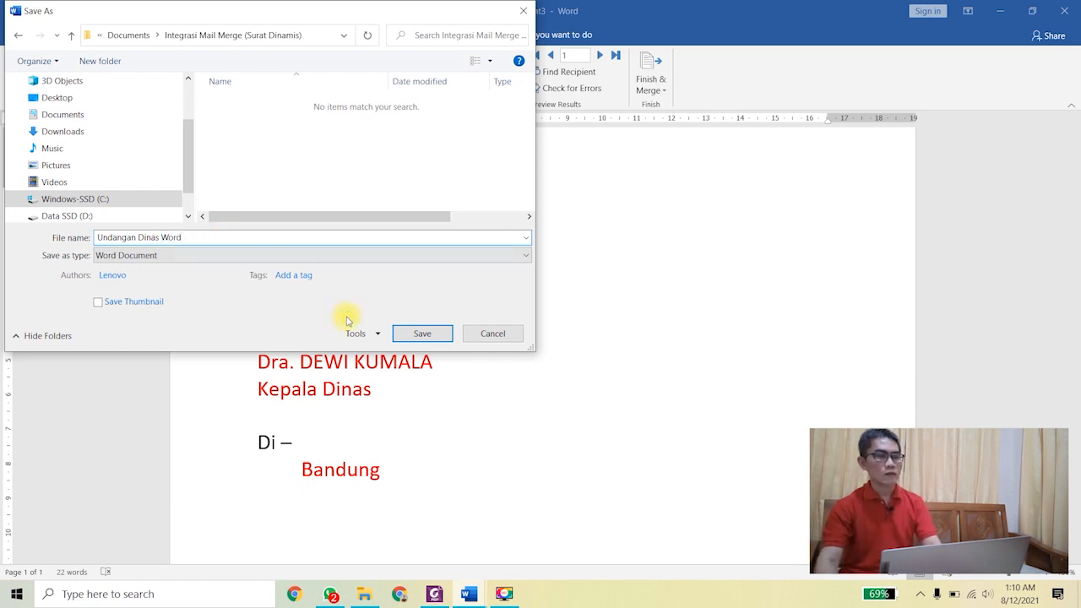
left_click(421, 335)
key("alt+Tab")
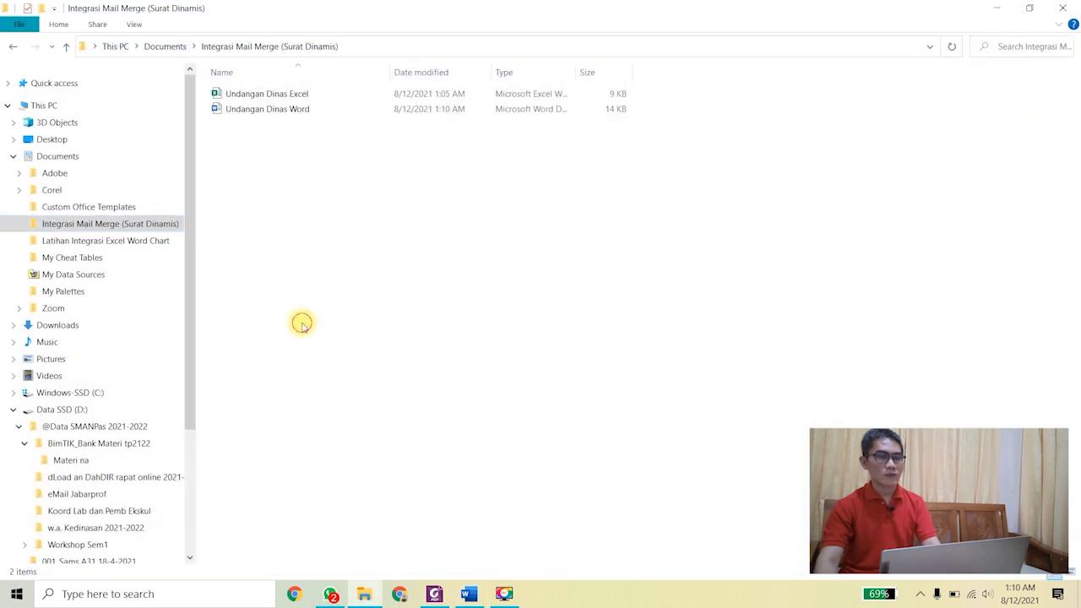
Step: Refresh the folder, open Undangan Dinas Word accepting the SQL data prompt, and maximize it
right_click(258, 188)
left_click(287, 249)
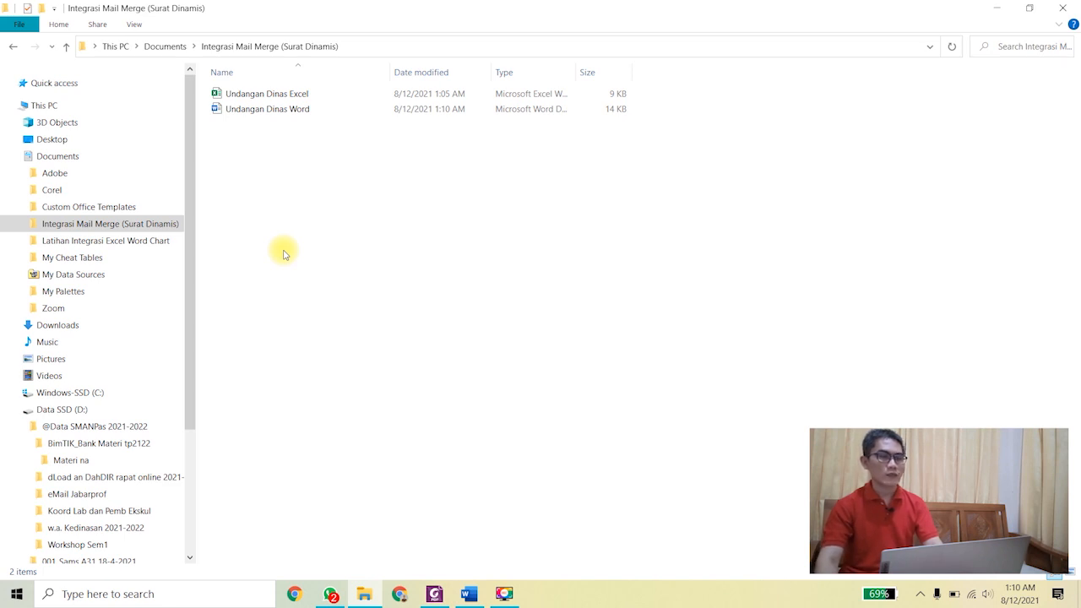
double_click(267, 110)
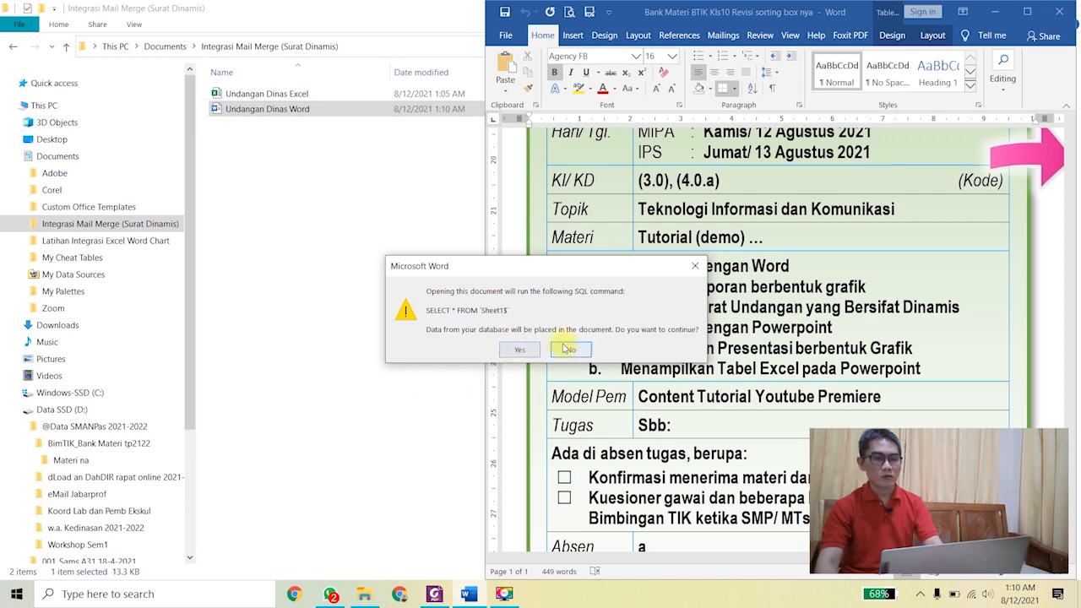
left_click(519, 350)
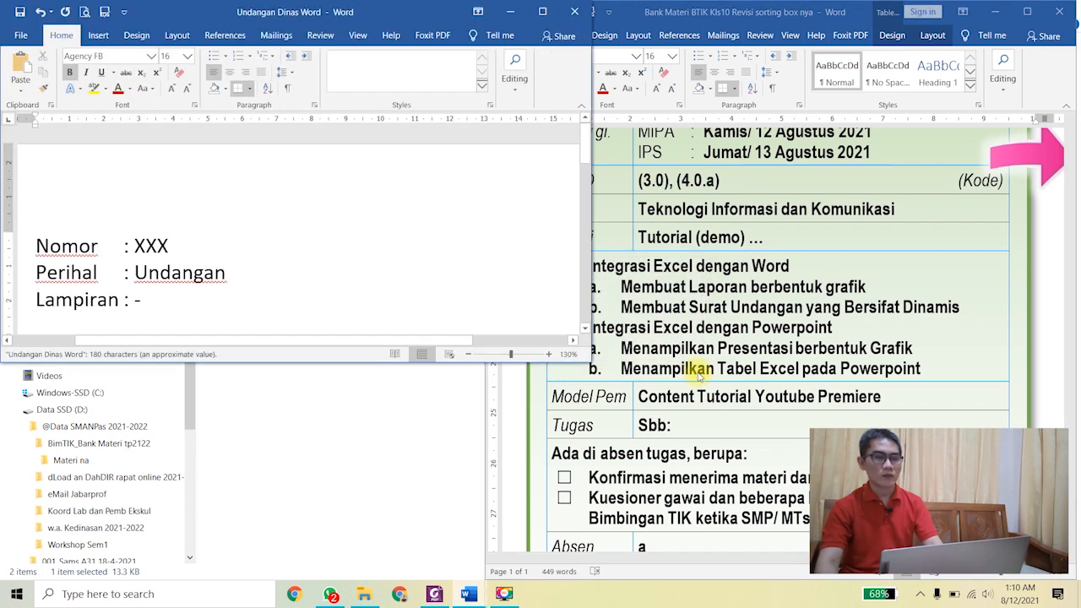
left_click(542, 11)
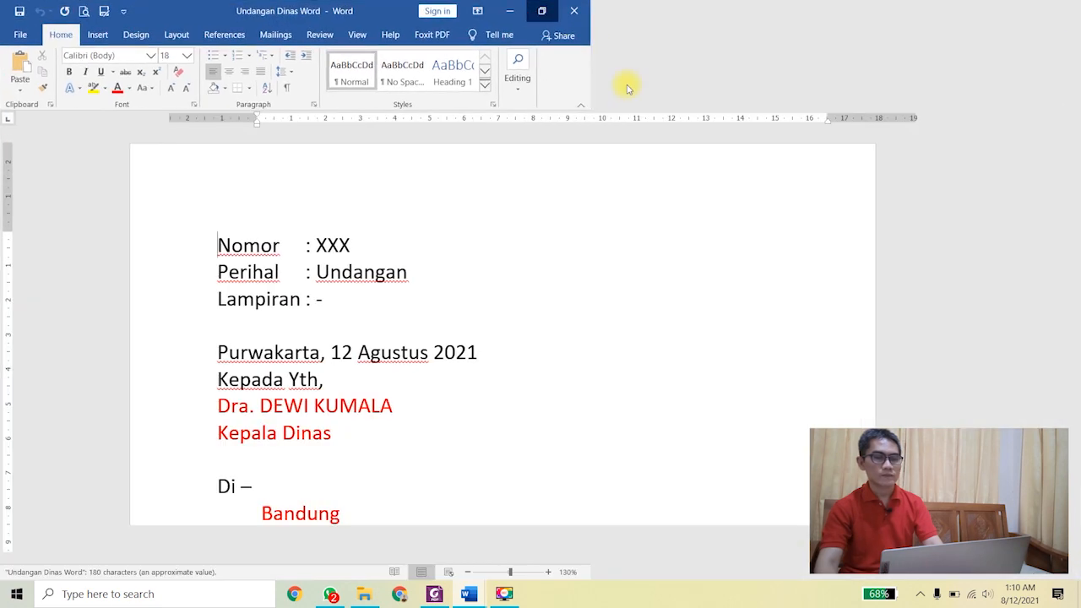
Step: Preview recipient records 2, 3 and 4, then close the letter, saving changes
left_click(274, 34)
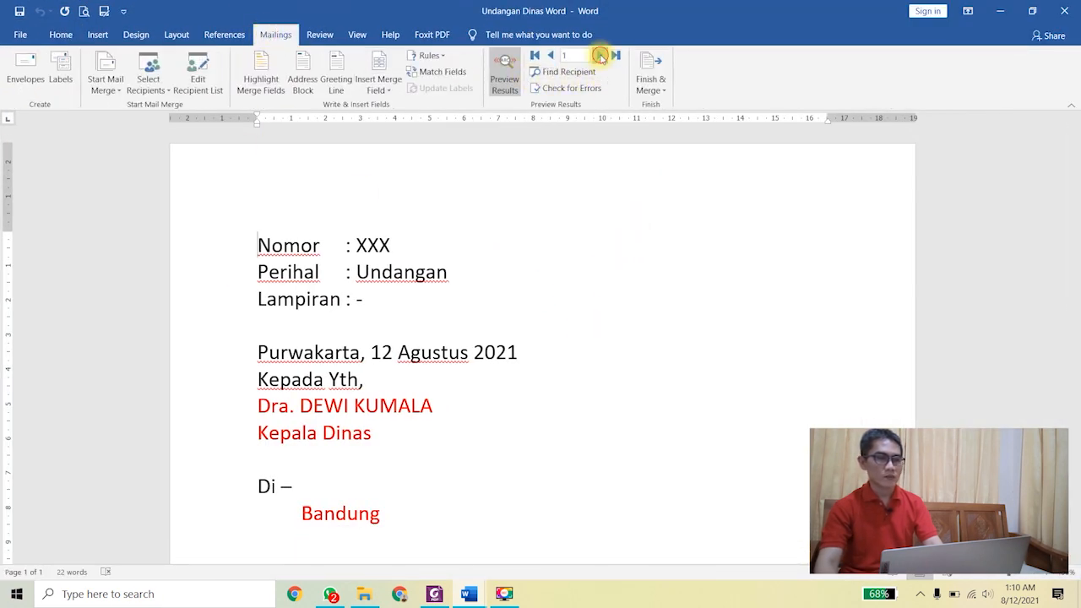
left_click(599, 56)
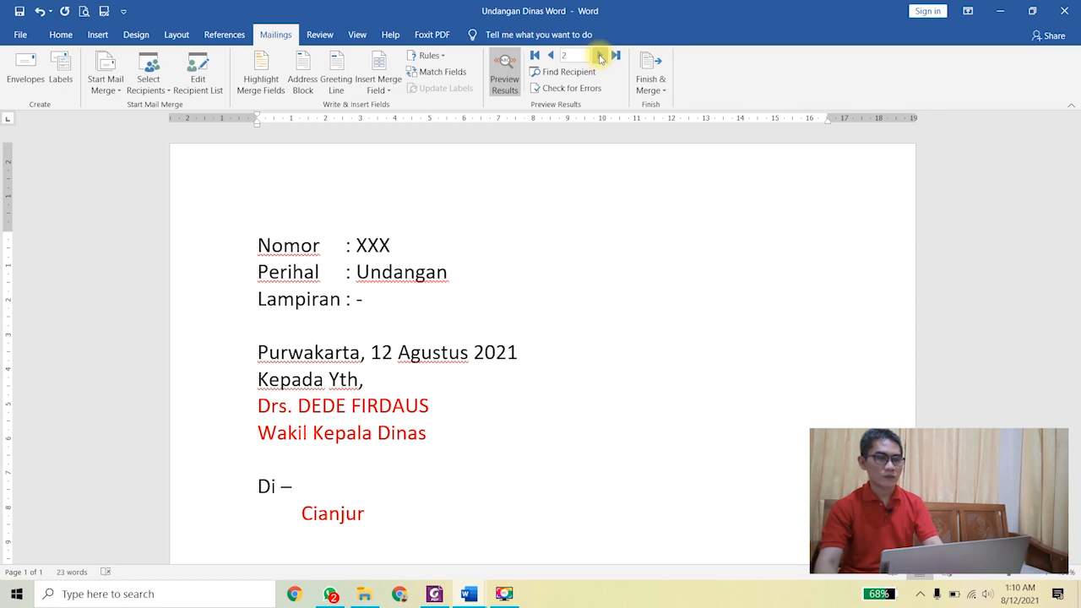
left_click(599, 56)
left_click(600, 55)
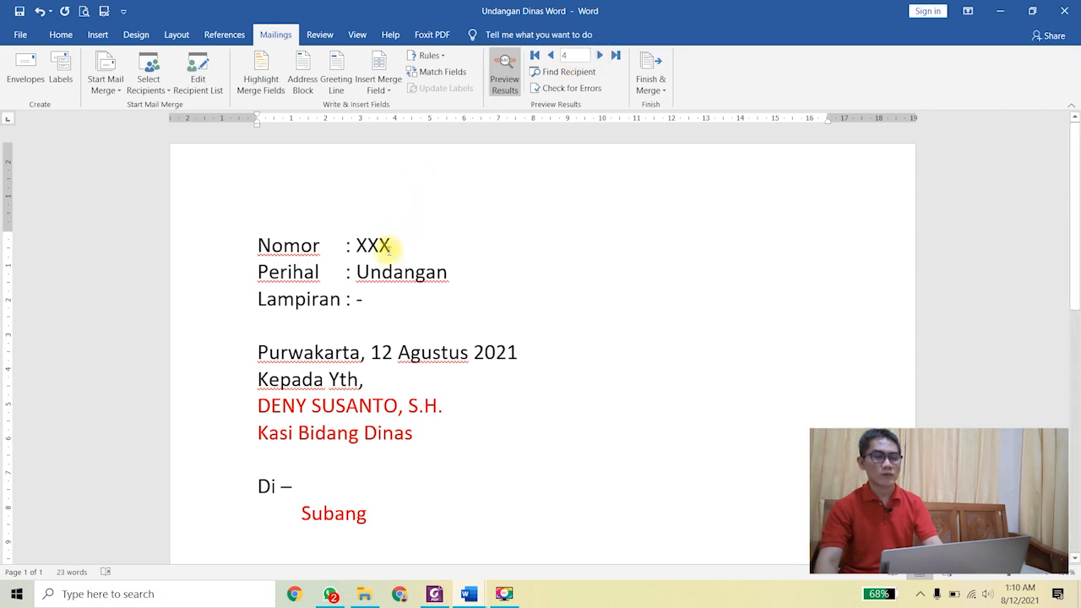
left_click(1064, 10)
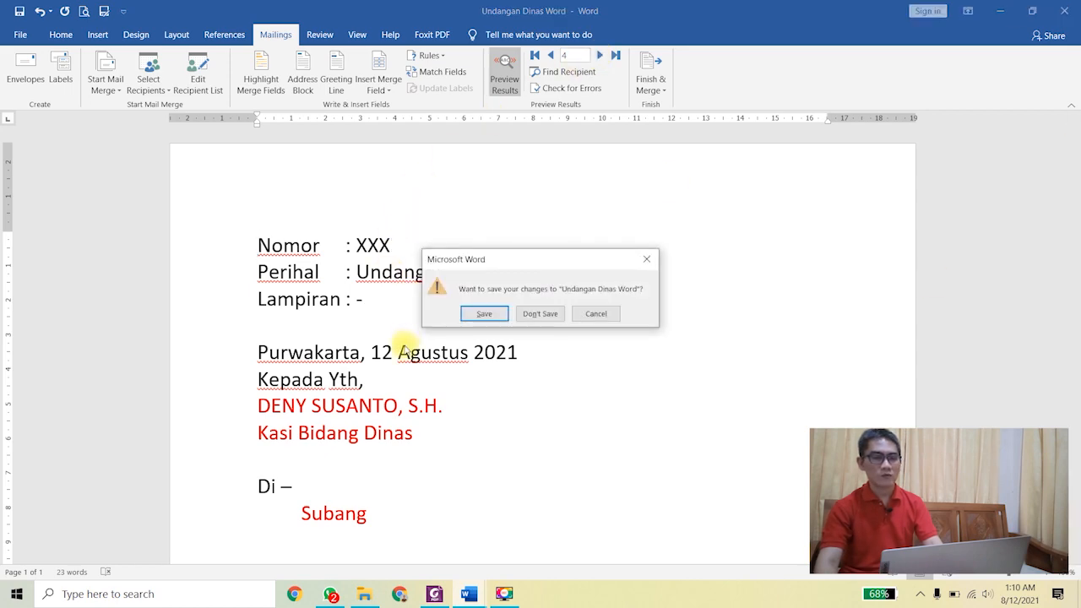
left_click(478, 314)
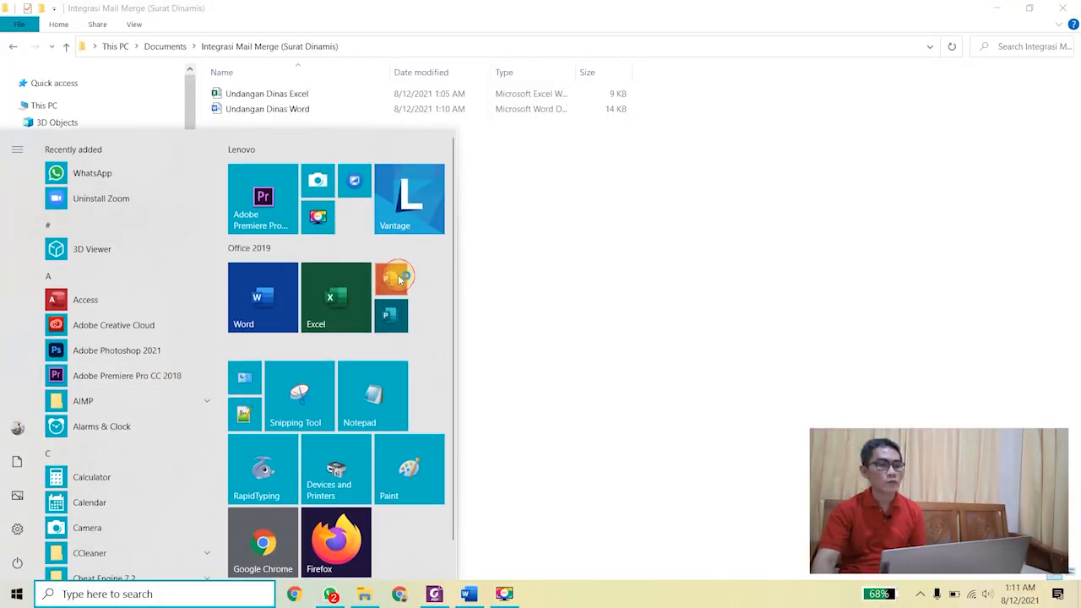
Step: Launch PowerPoint with a blank presentation and delete the title and subtitle placeholders from the slide
left_click(401, 279)
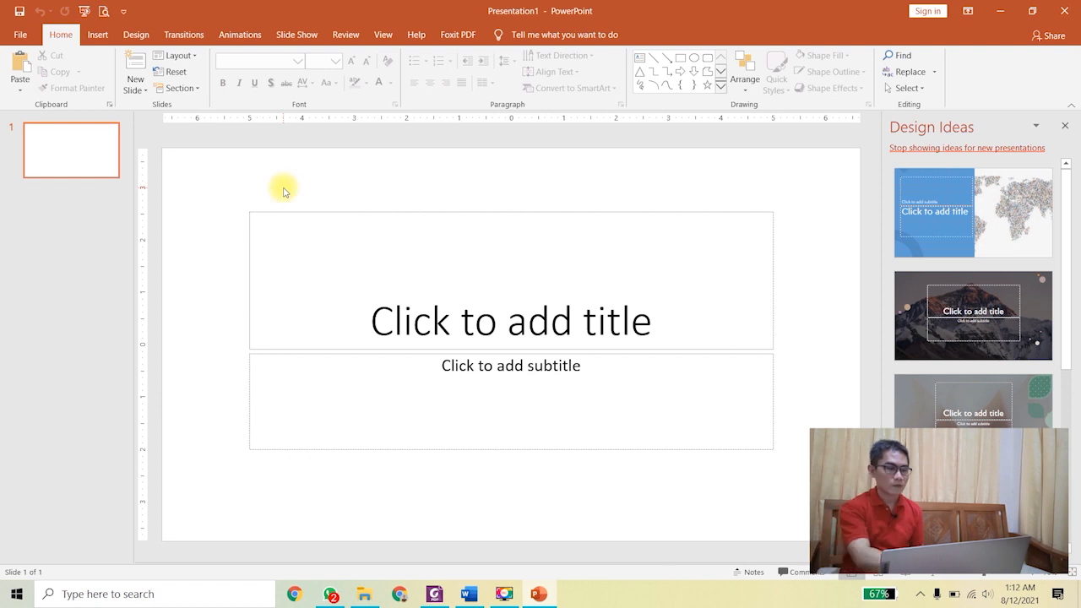
key("ctrl+a")
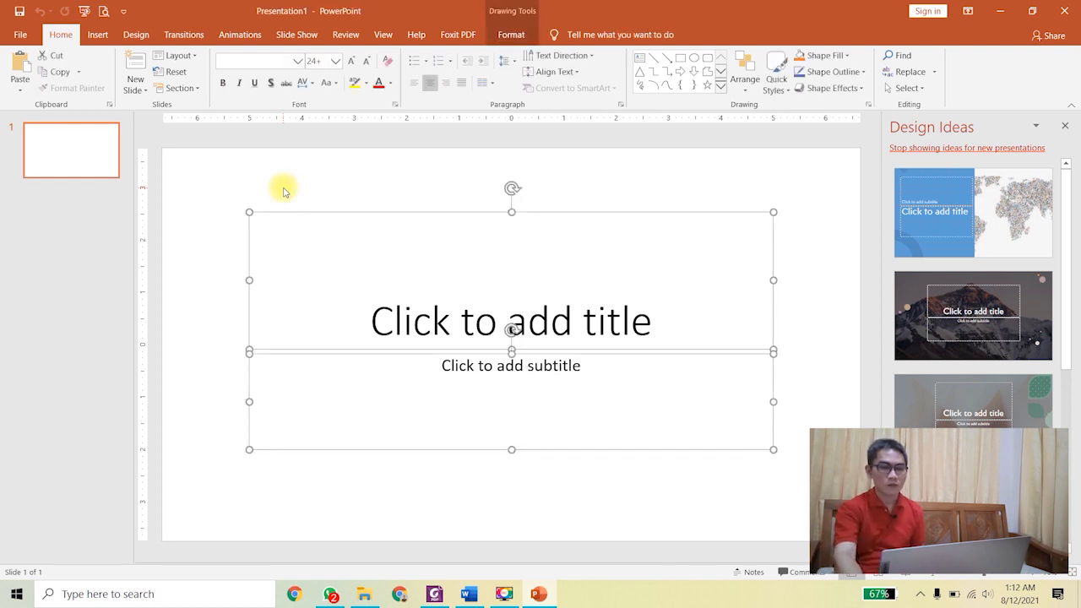
key("Delete")
left_click(1067, 128)
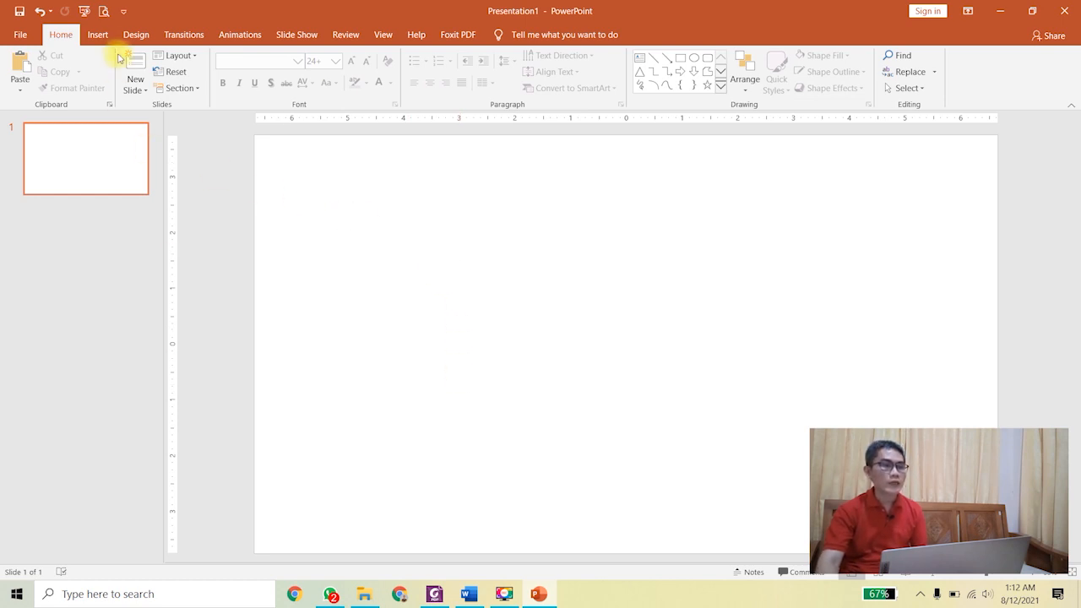
Step: Insert a Clustered Column chart and select cell A2 in its sample data sheet
left_click(98, 35)
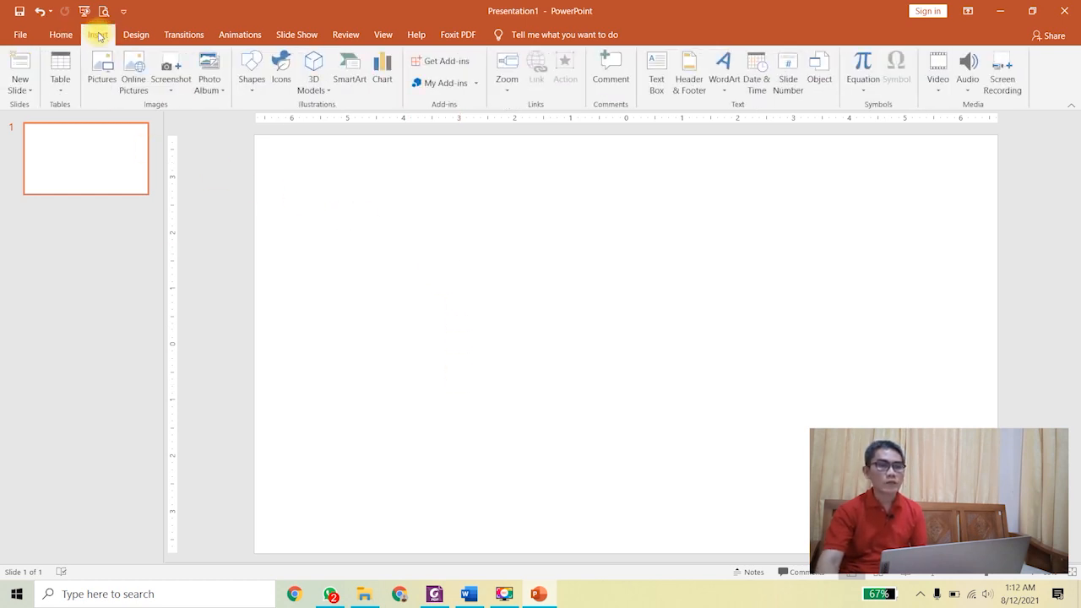
left_click(384, 74)
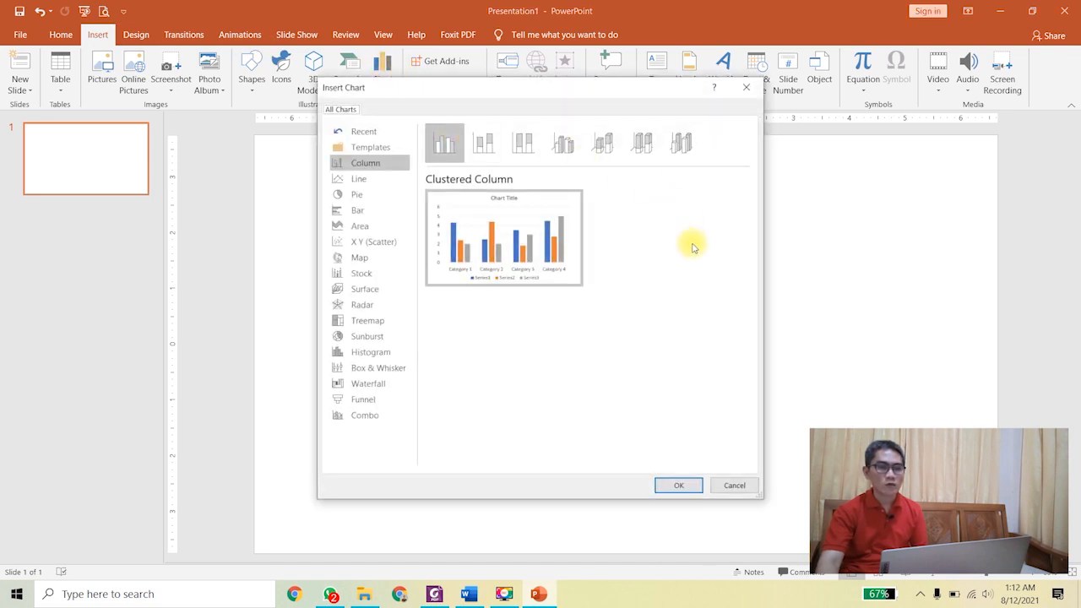
left_click(691, 484)
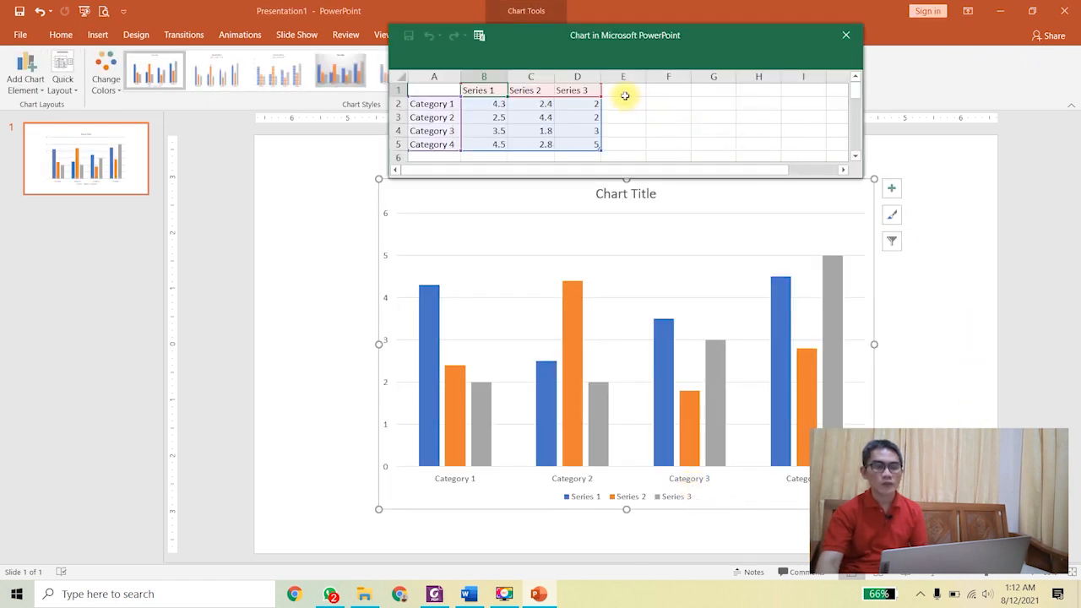
left_click(444, 104)
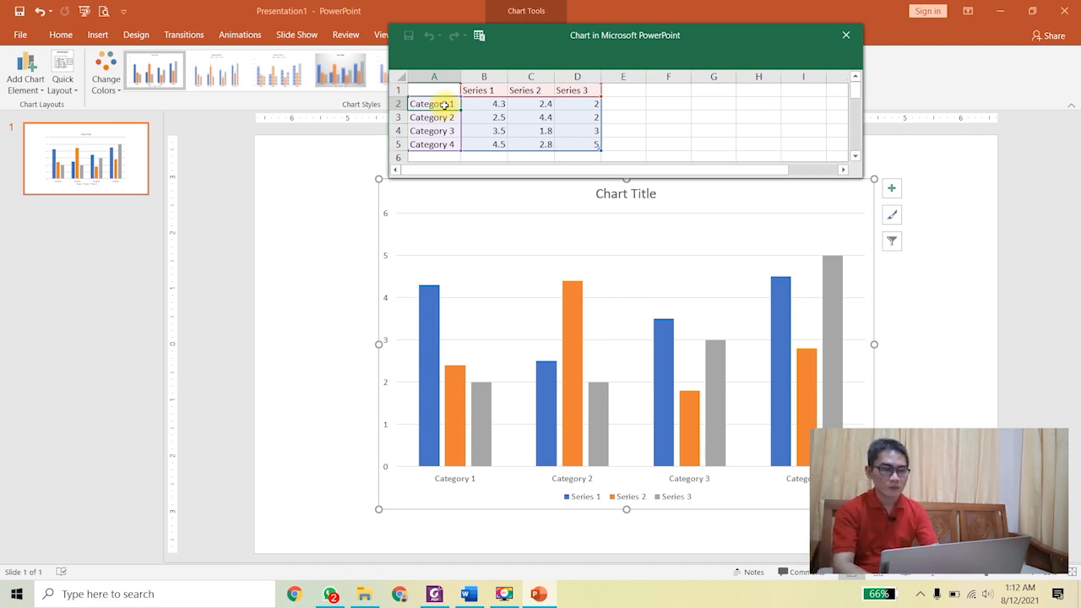
Step: Rename the four chart categories to Hari, Ega, Asep and Ina
type("Hari")
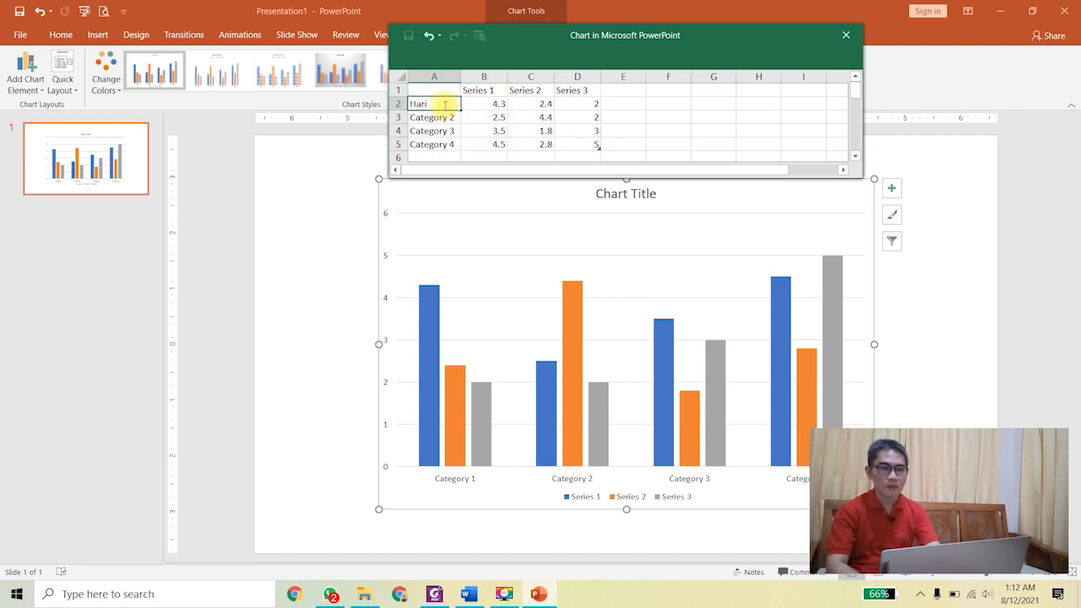
key("Return")
type("Ega")
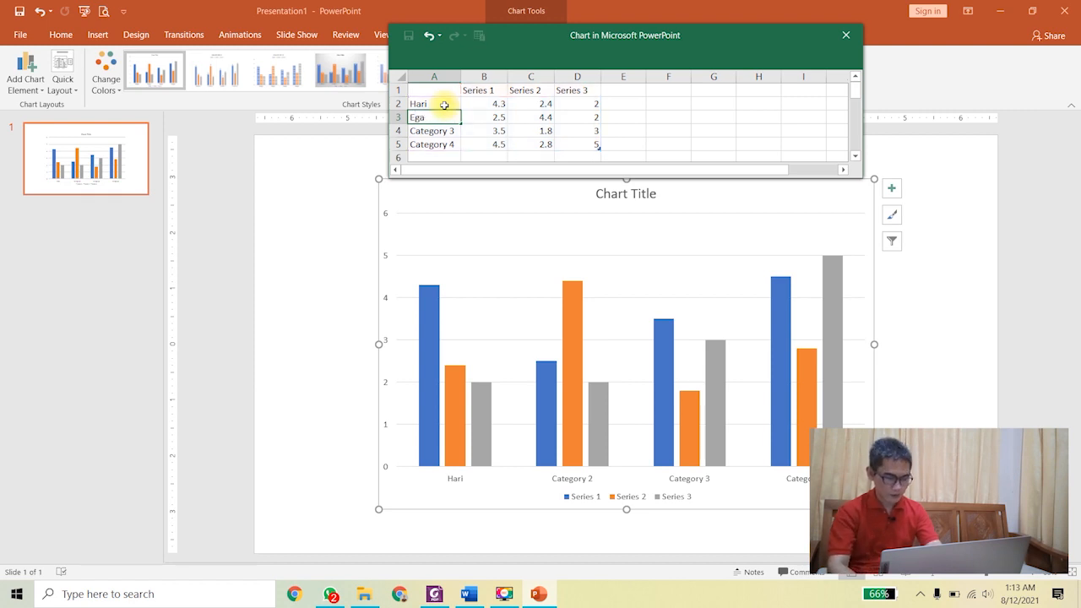
key("Return")
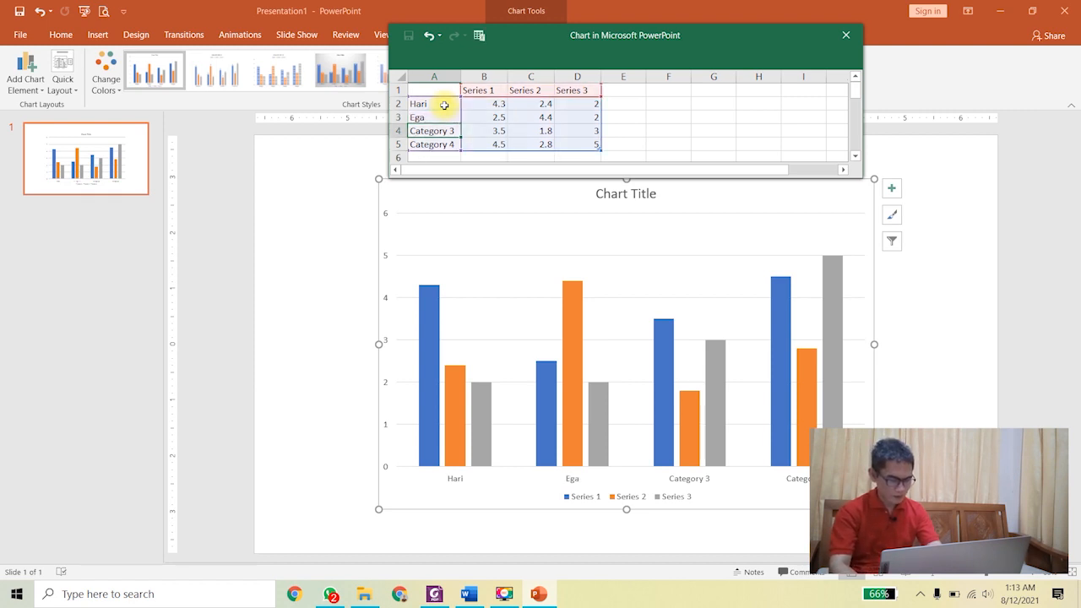
type("Asep")
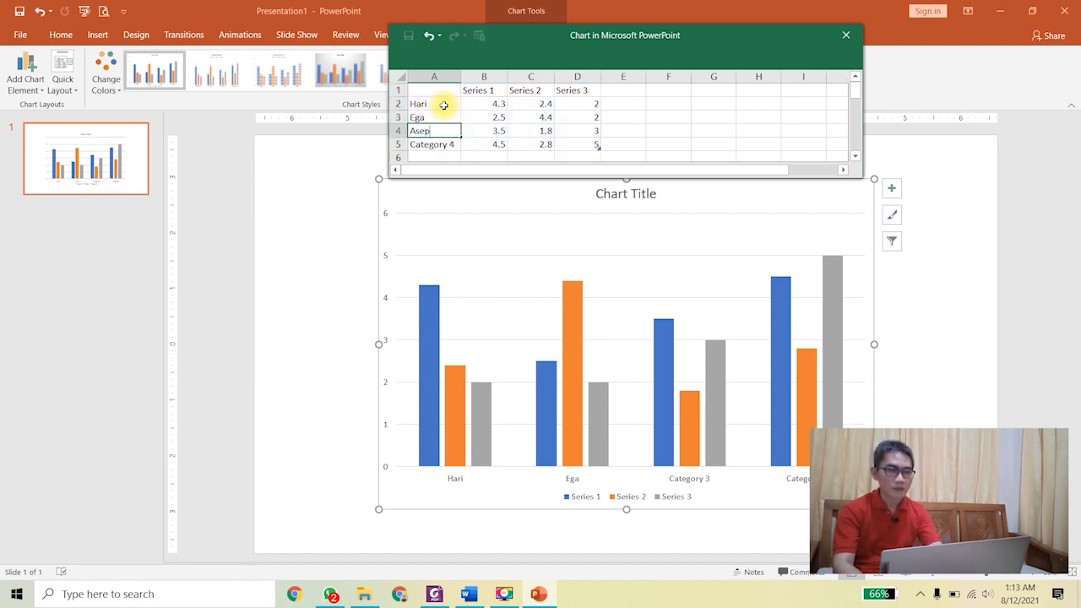
key("Return")
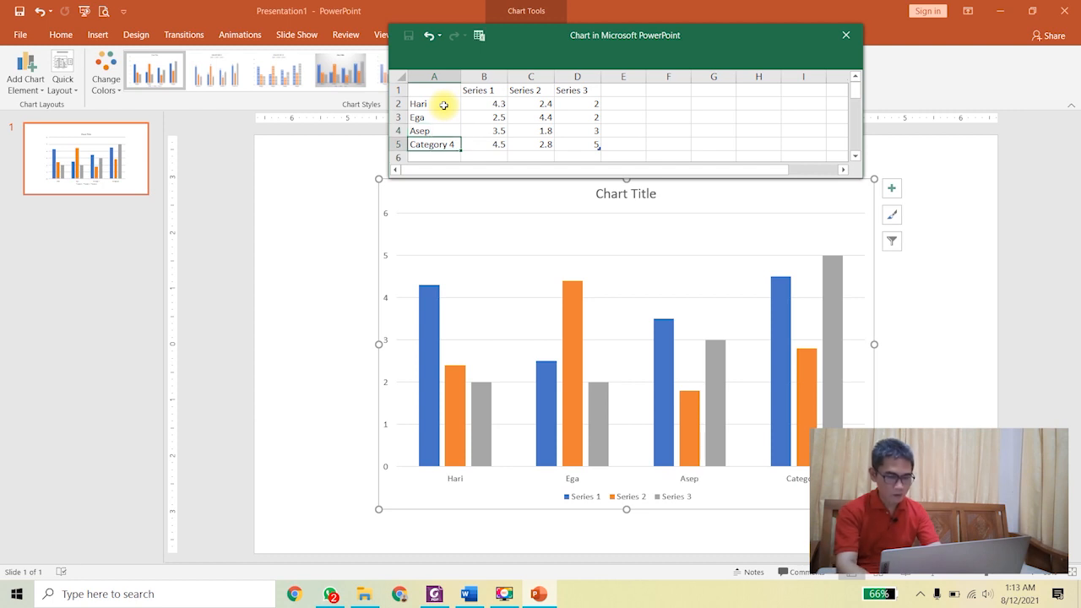
type("In")
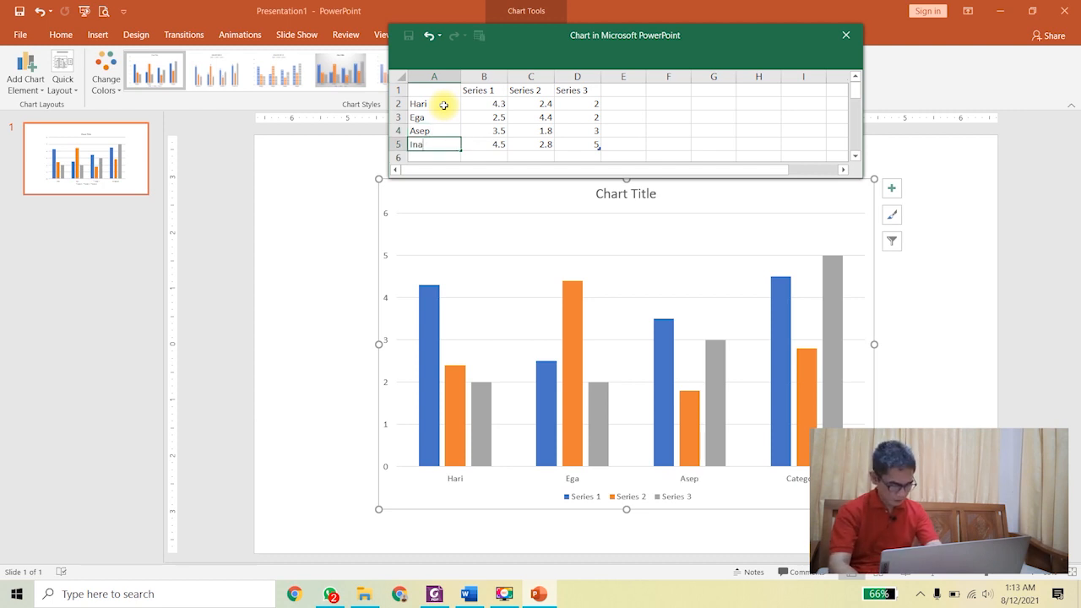
type("a")
key("Tab")
Step: Rename the three series headers to PAI, PKN and MULOK
key("Up")
key("Up")
key("Up")
key("Up")
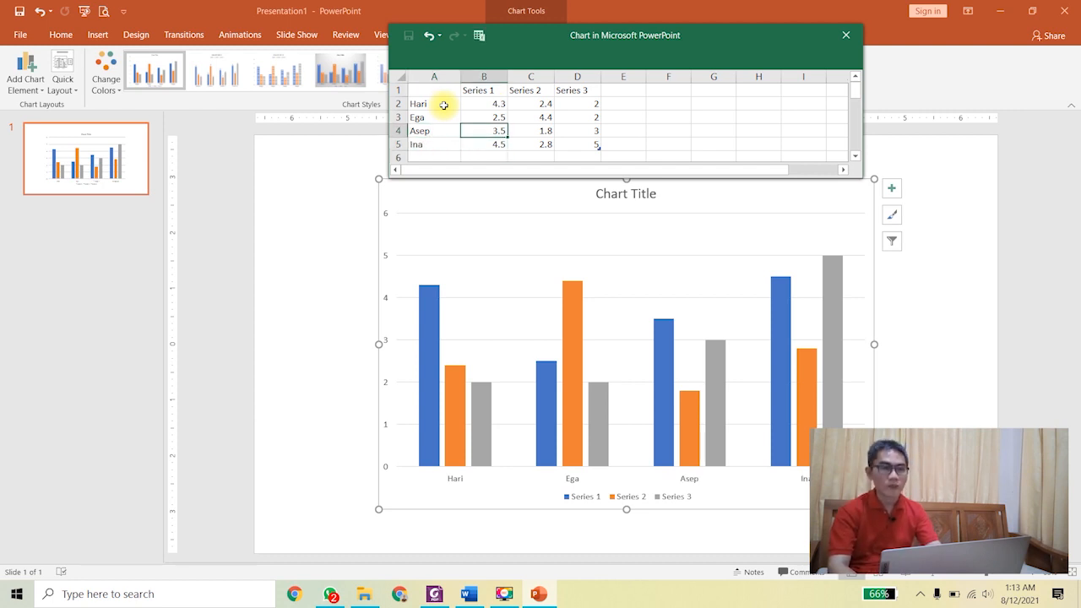
type("PAI")
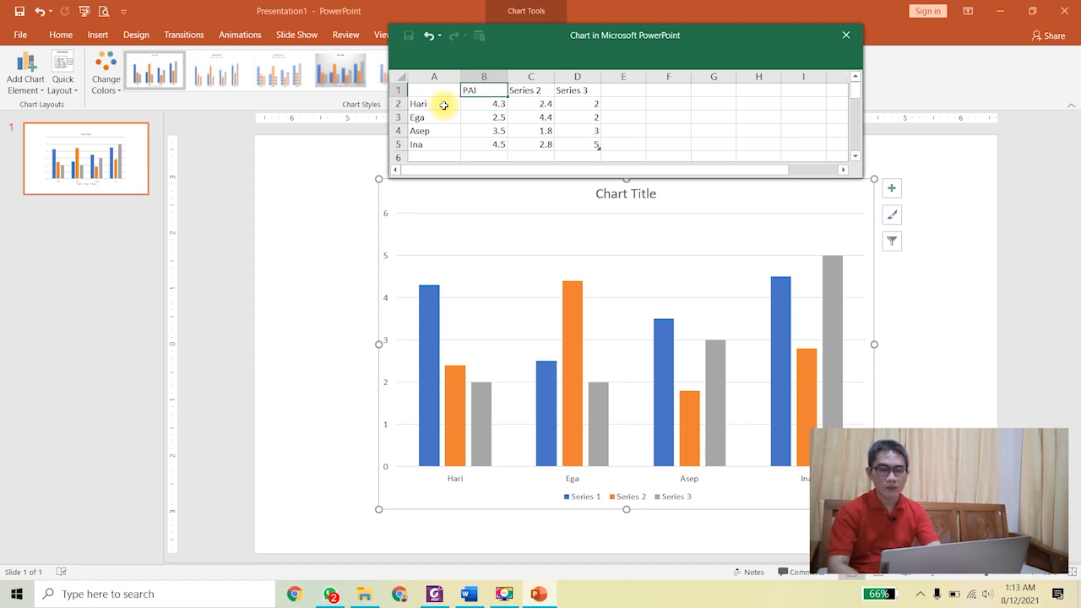
key("Tab")
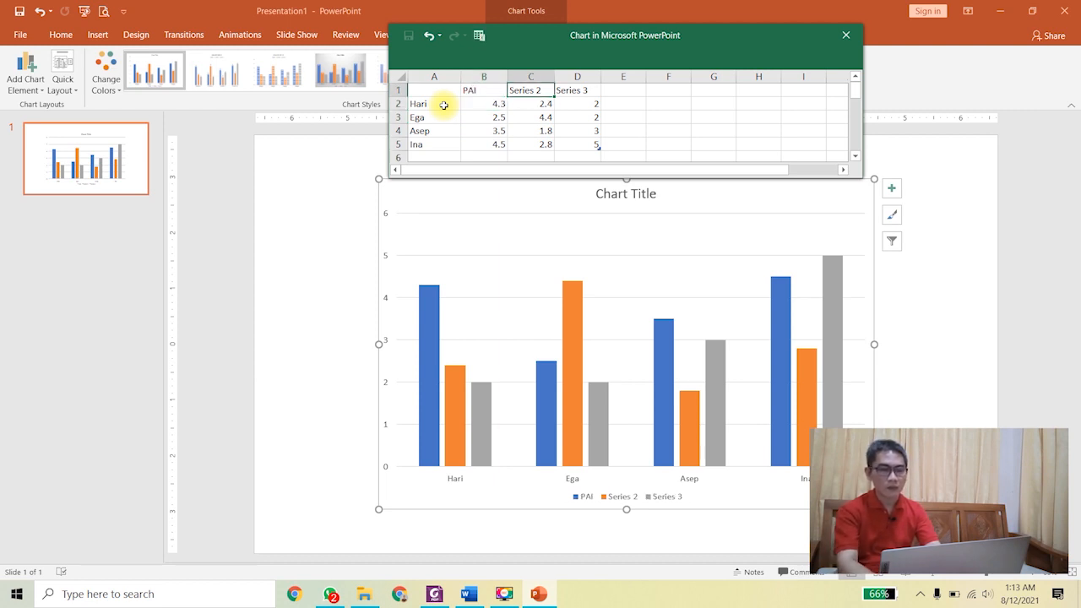
type("PK")
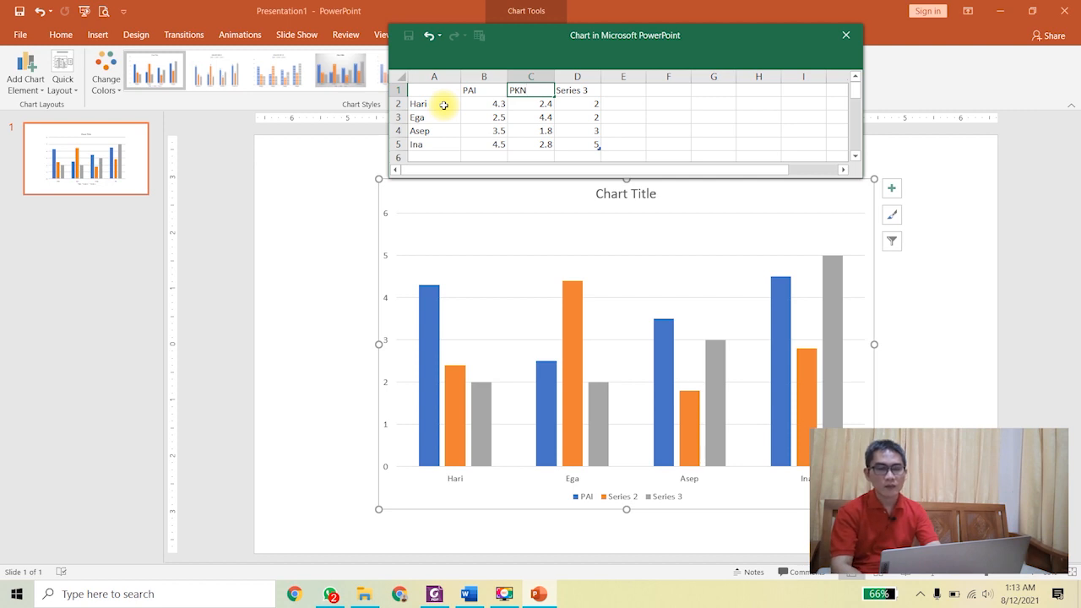
type("N")
key("Tab")
type("MULOK")
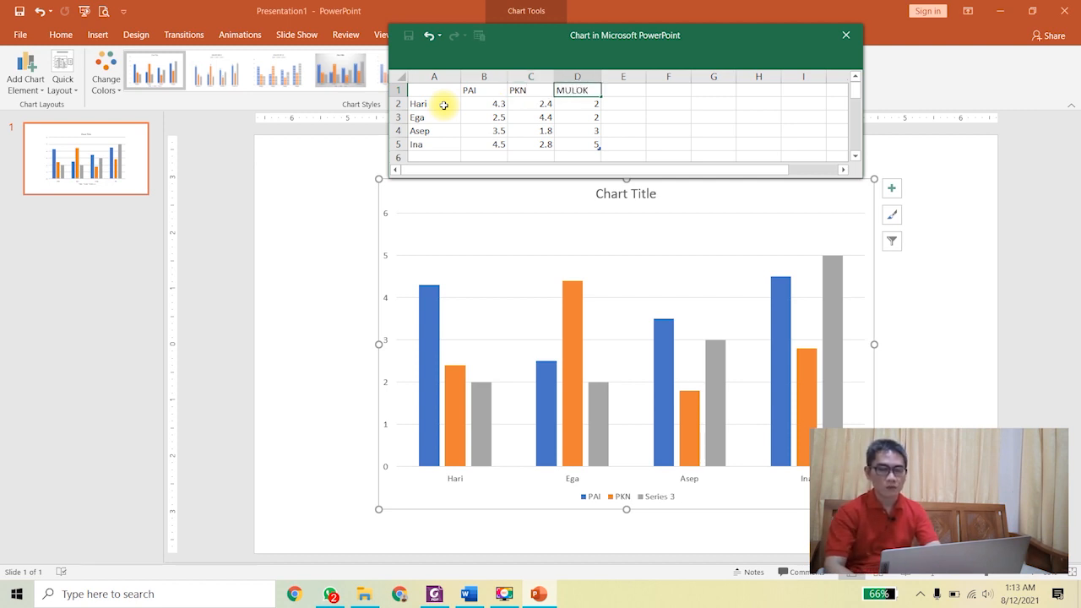
key("Return")
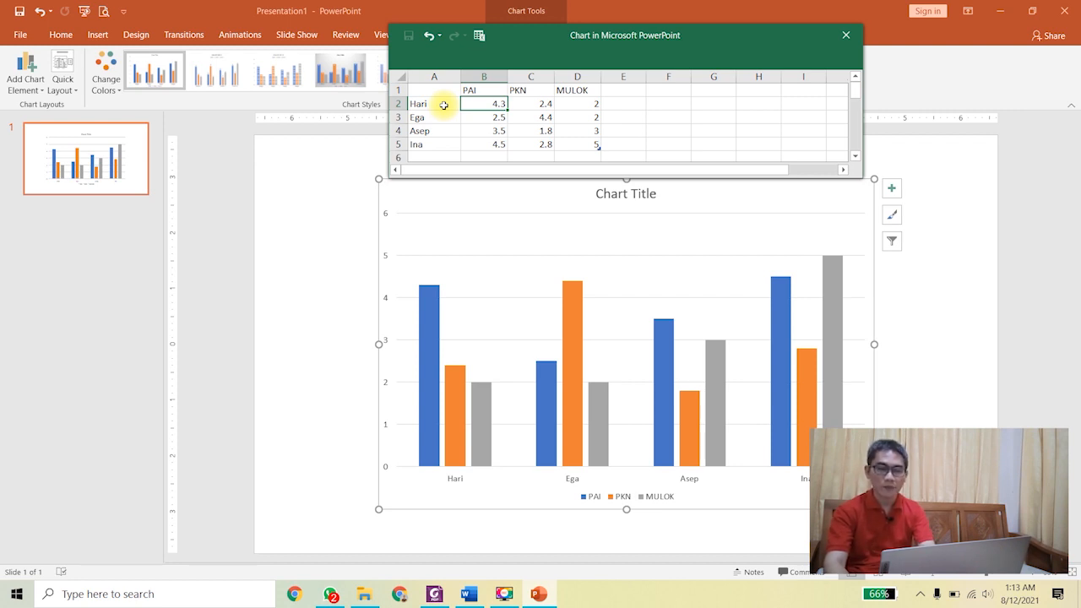
Step: Enter the PAI scores 70, 68, 50 and 75
type("70")
key("Return")
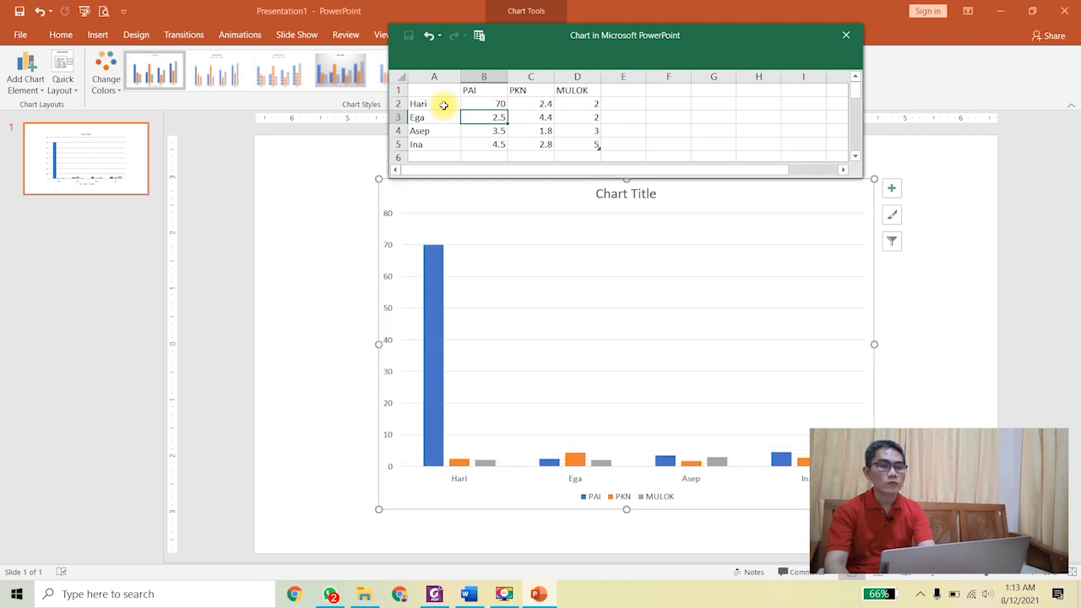
type("68")
key("Return")
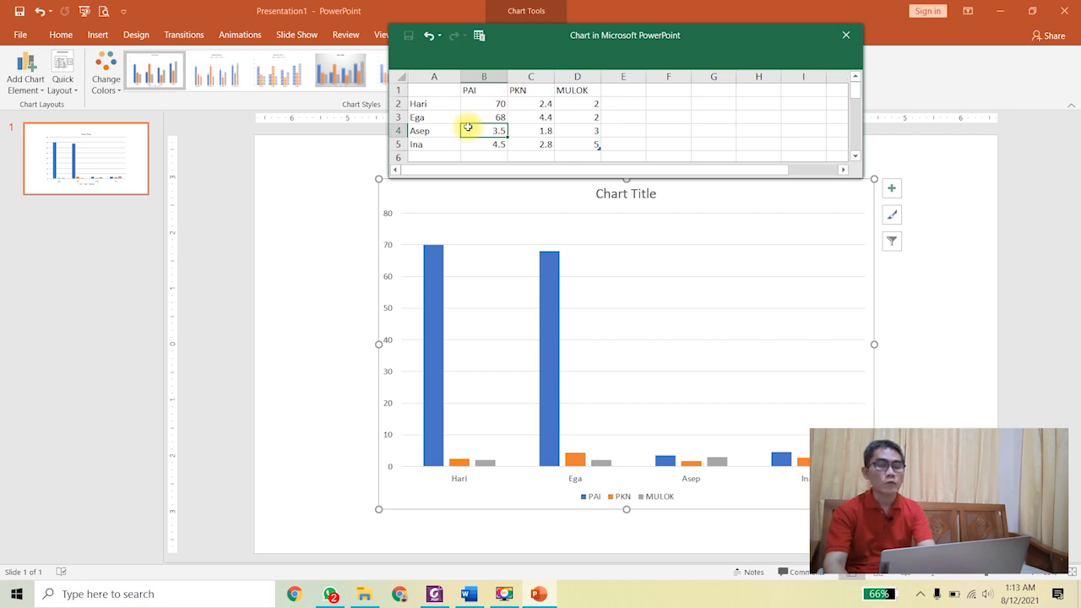
type("50")
key("Return")
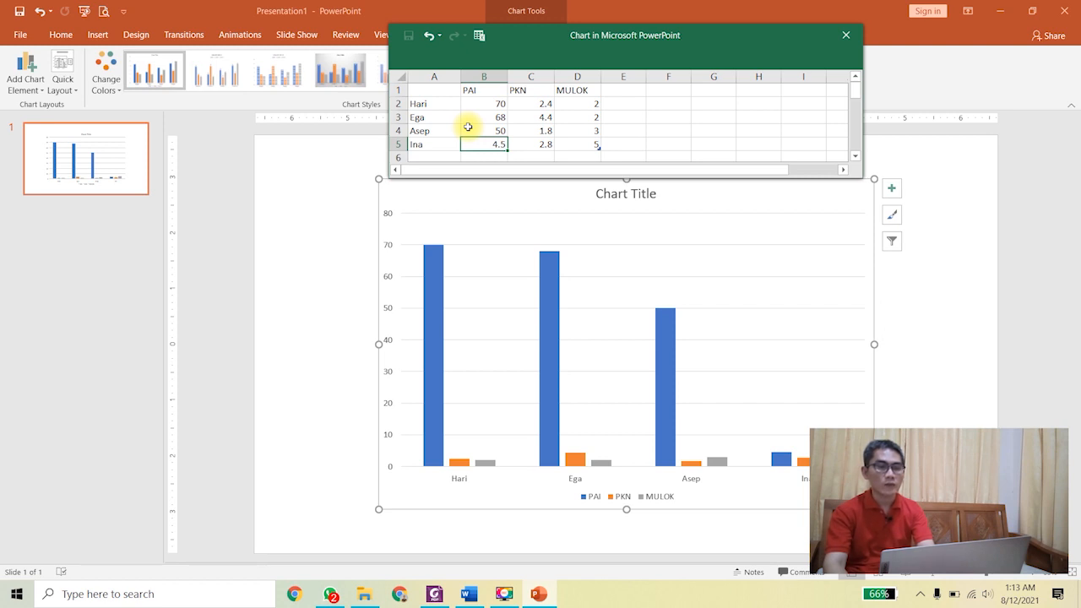
type("7")
key("Tab")
Step: Enter the PKN scores 80, 75, 85 and 69
key("Up")
key("Up")
key("Up")
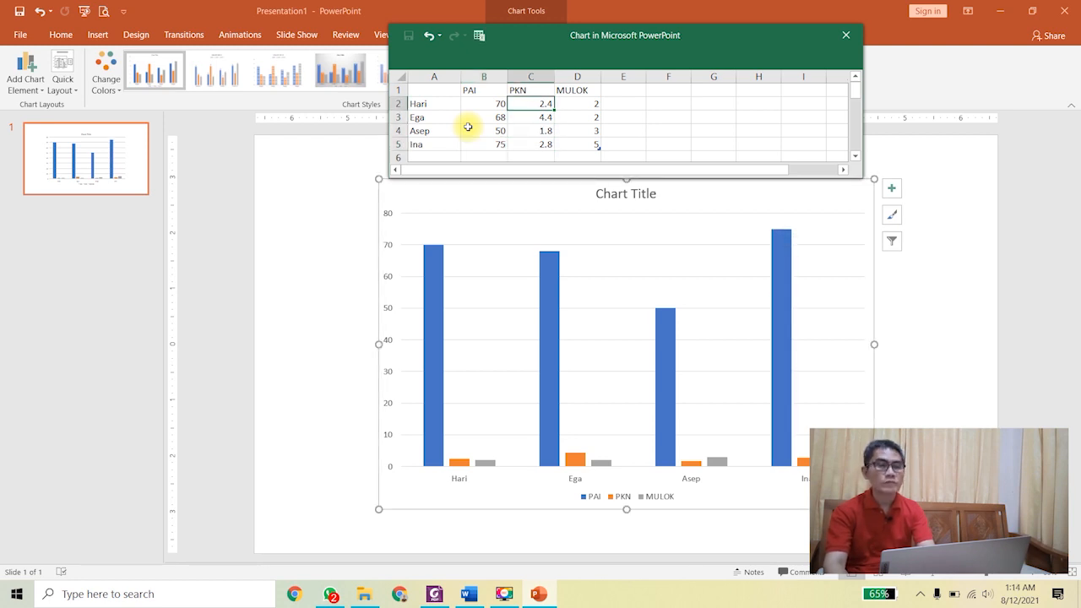
type("80")
key("Return")
type("75")
key("Return")
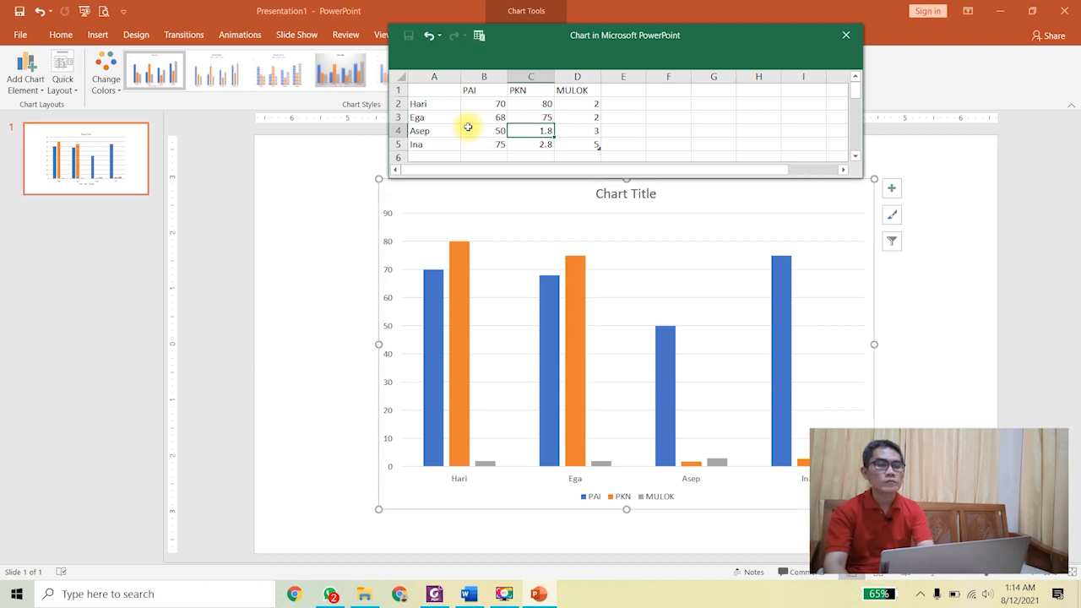
type("85")
key("Return")
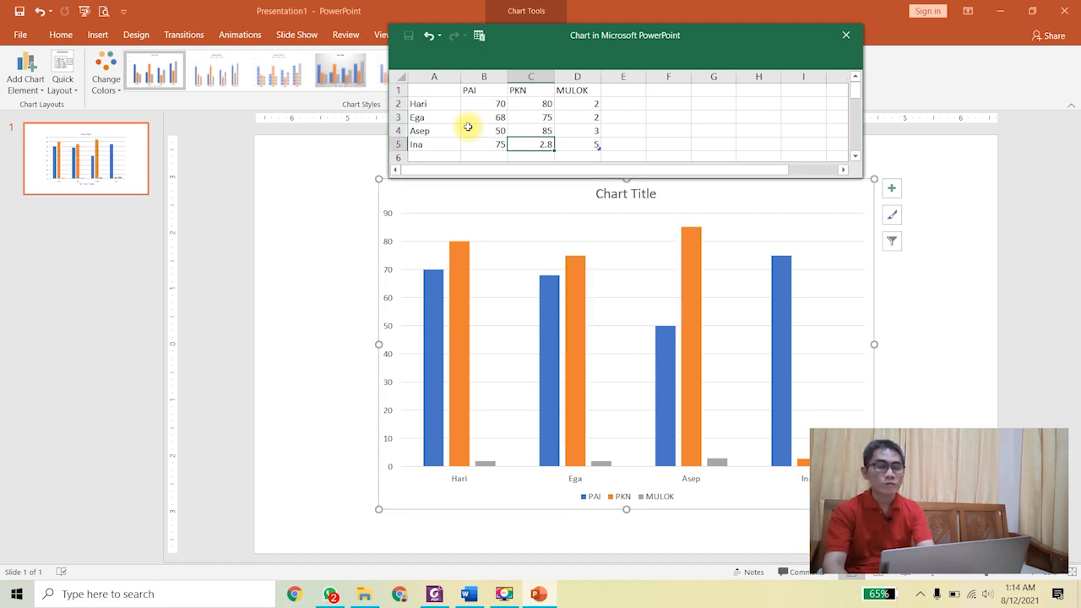
type("69")
key("Return")
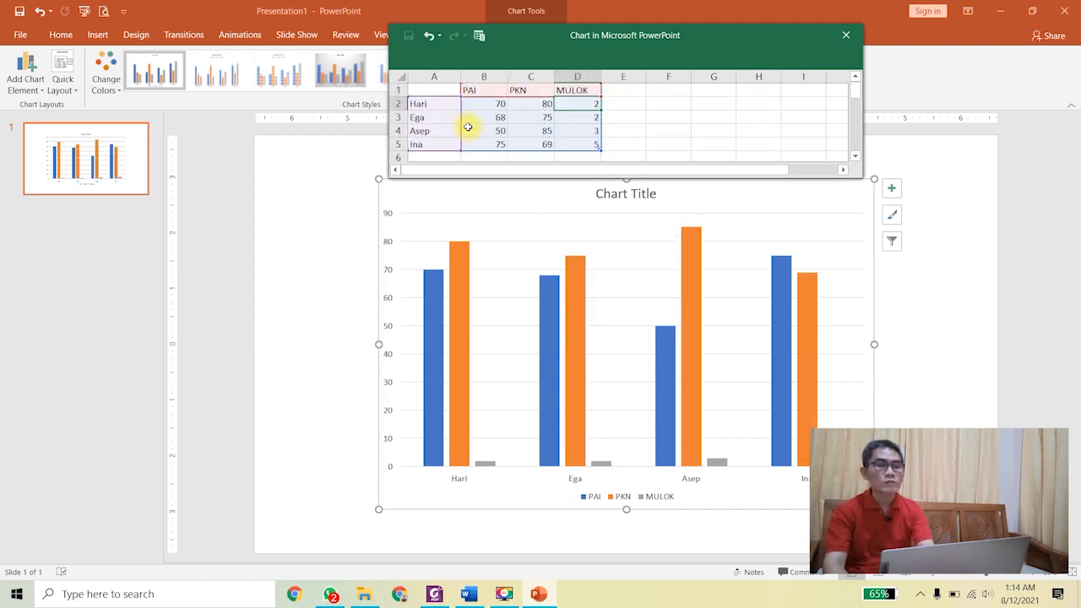
Step: Enter the MULOK scores 71, 79, 81 and 78
type("71")
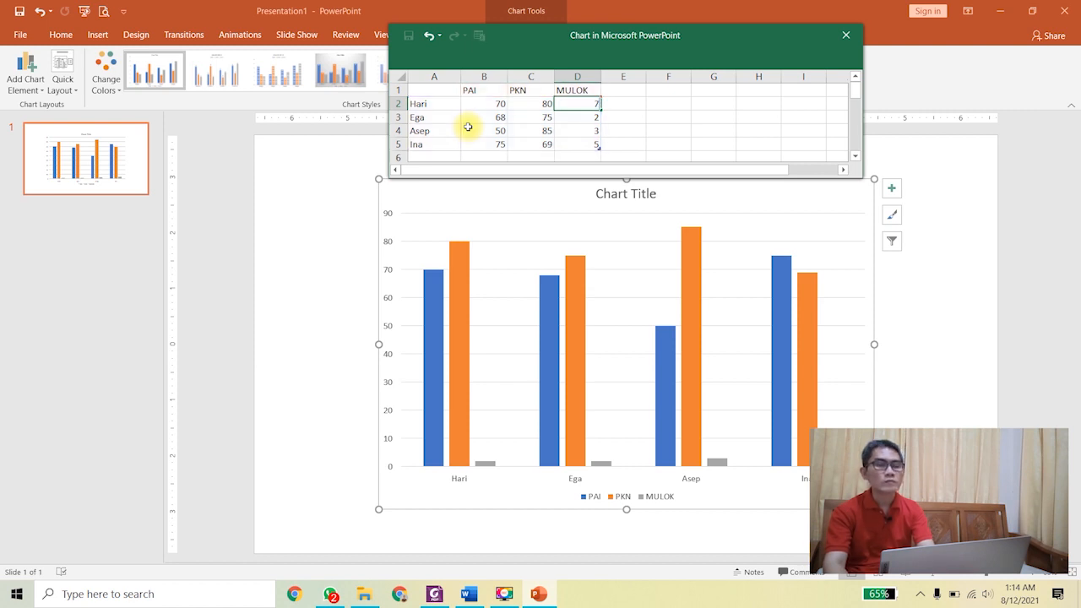
key("Return")
type("79")
key("Return")
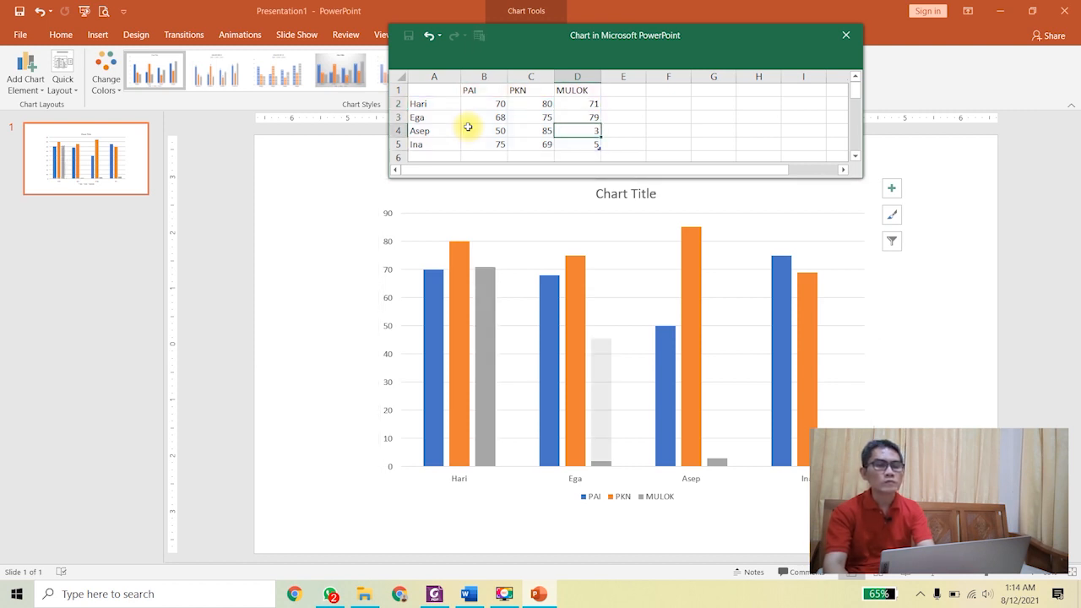
type("81")
key("Return")
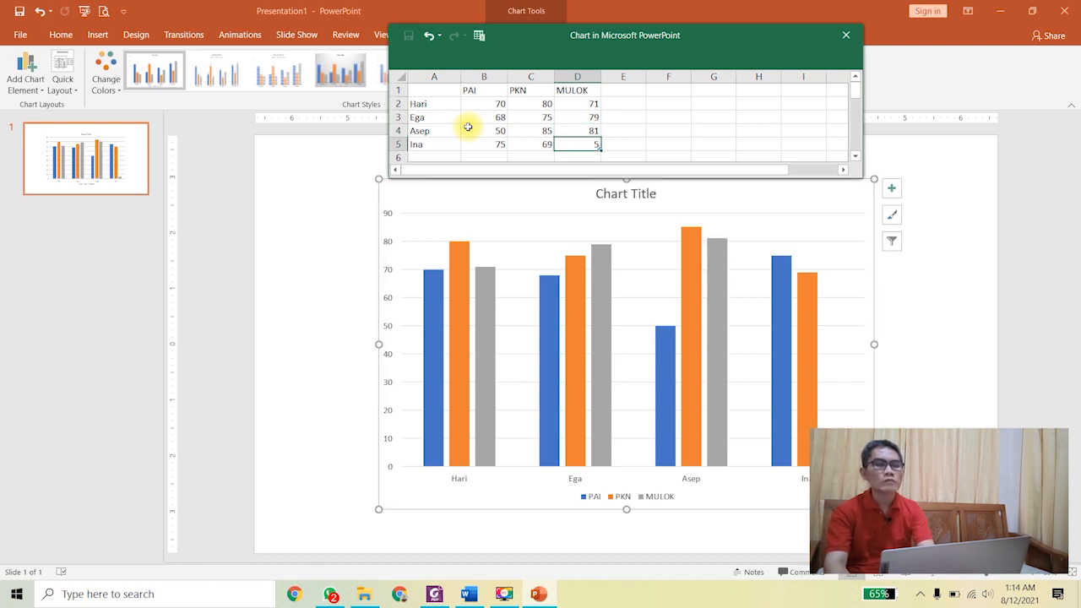
type("78")
key("Return")
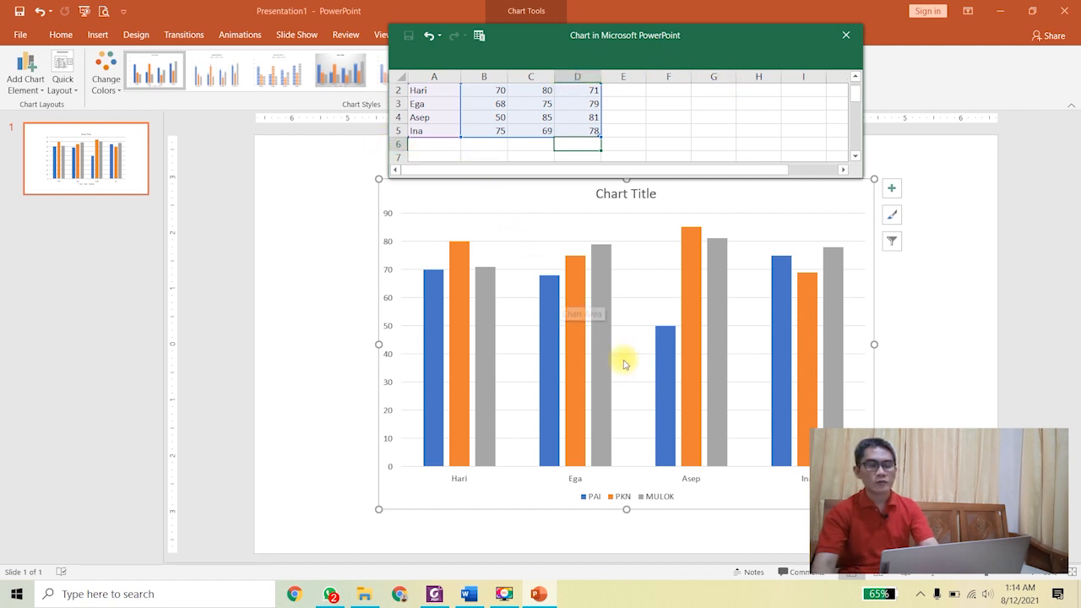
Step: Close the chart data sheet and replace the chart title with 'NILAI PTS GANJIL'
left_click(626, 198)
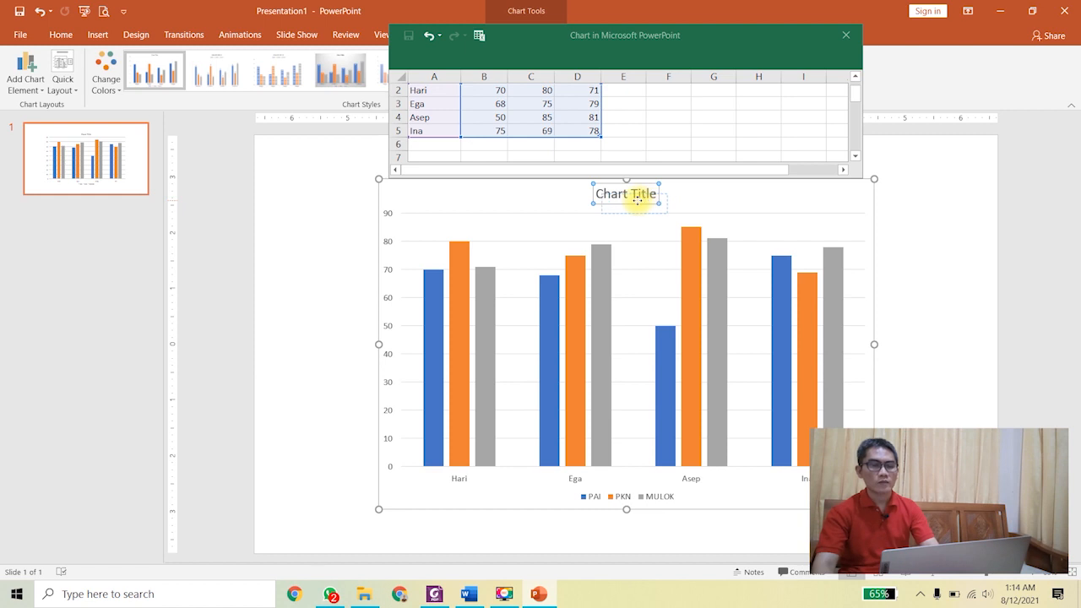
left_click(848, 33)
triple_click(625, 194)
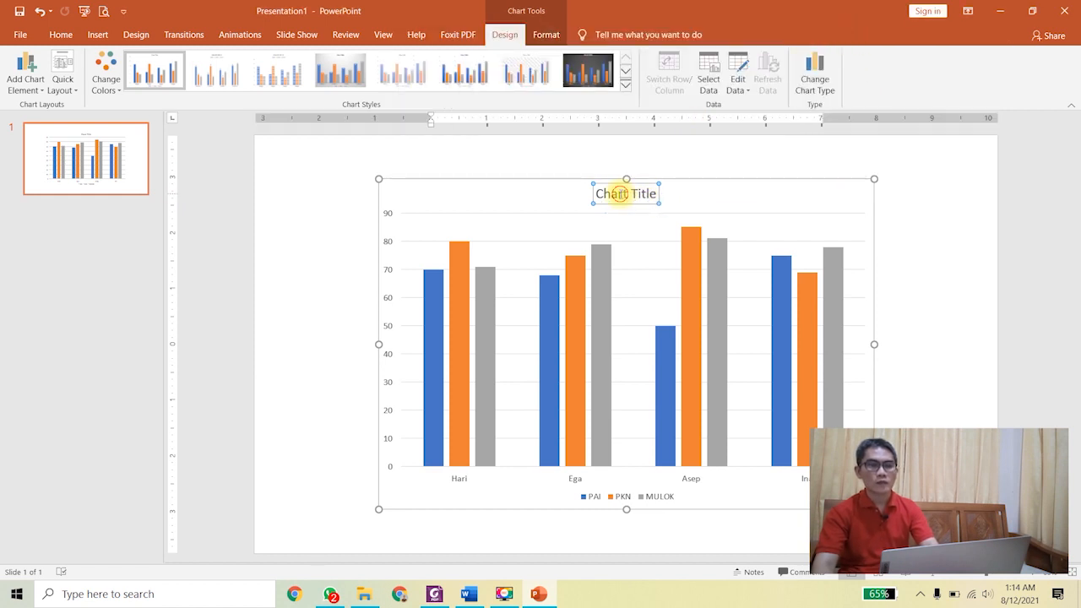
type("NILAI")
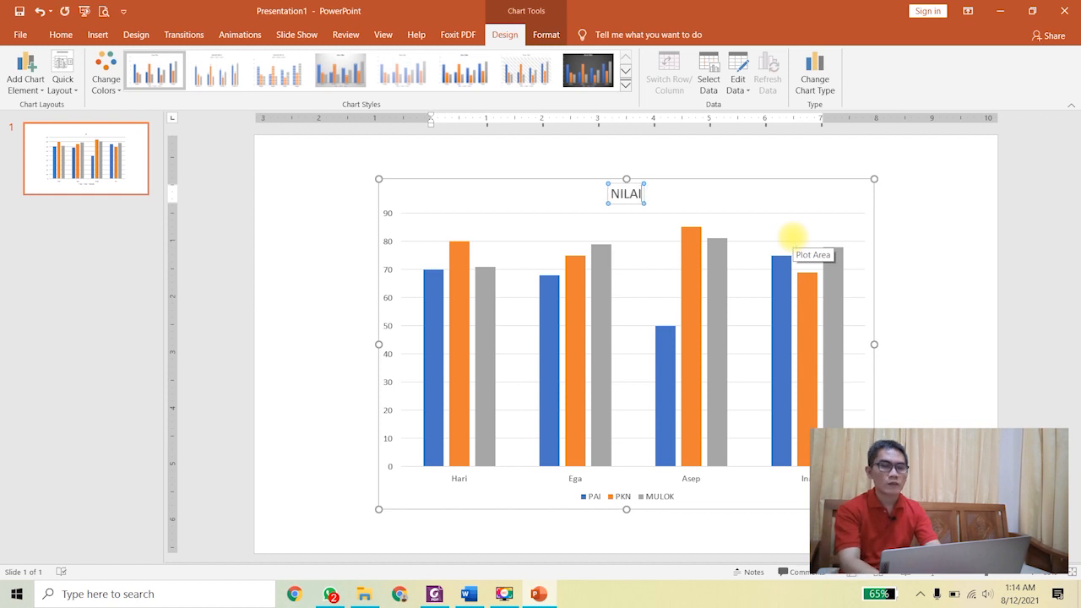
type(" PTS GANJIL")
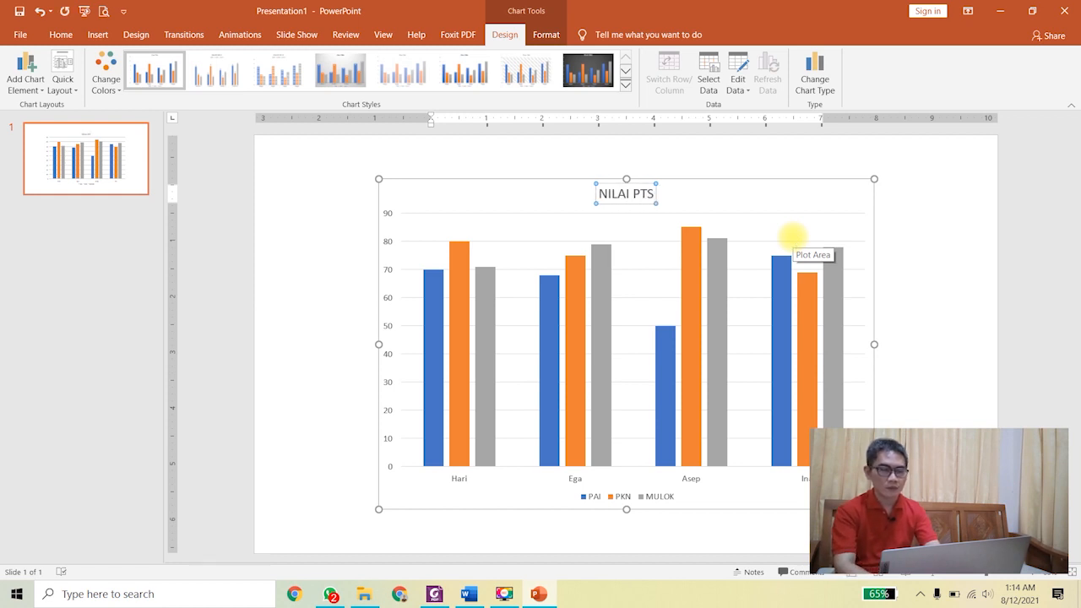